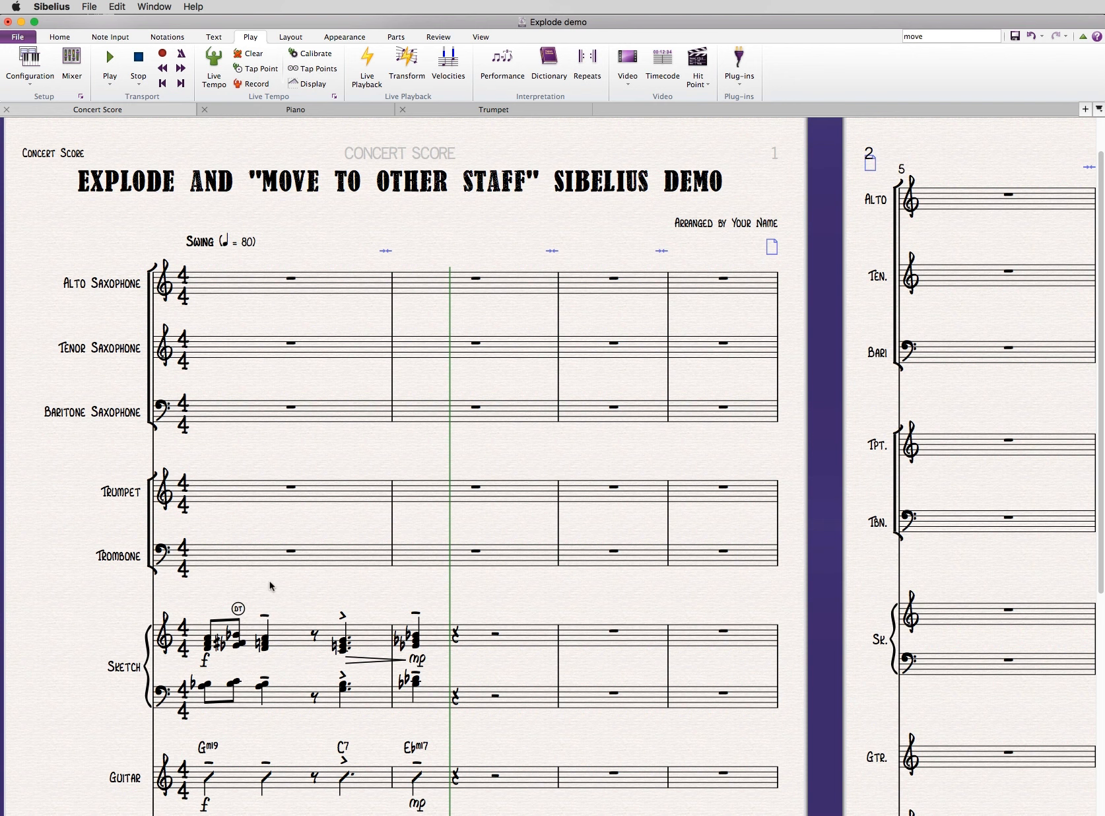
mouse_move(276, 583)
left_mouse_down()
mouse_move(284, 544)
mouse_move(261, 495)
mouse_move(261, 510)
mouse_move(253, 455)
left_mouse_up()
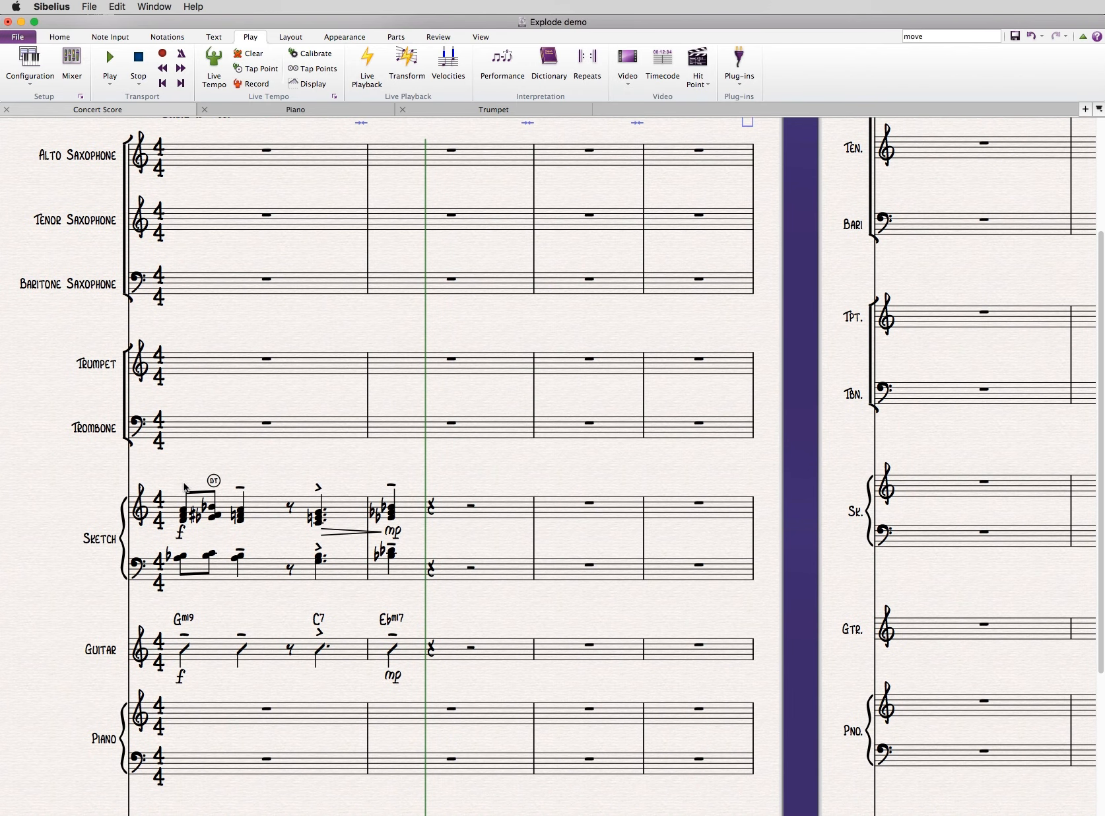
key("super+equal")
left_click_drag(256, 463, 392, 405)
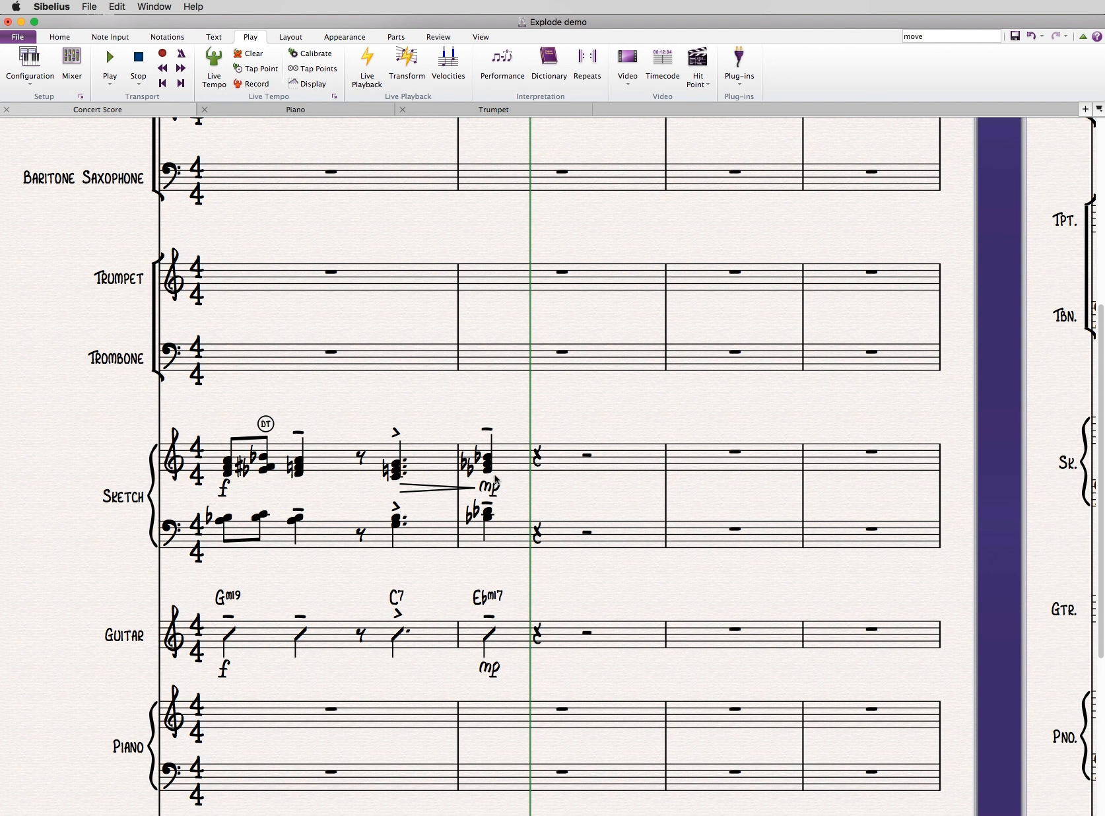
left_click_drag(511, 412, 496, 435)
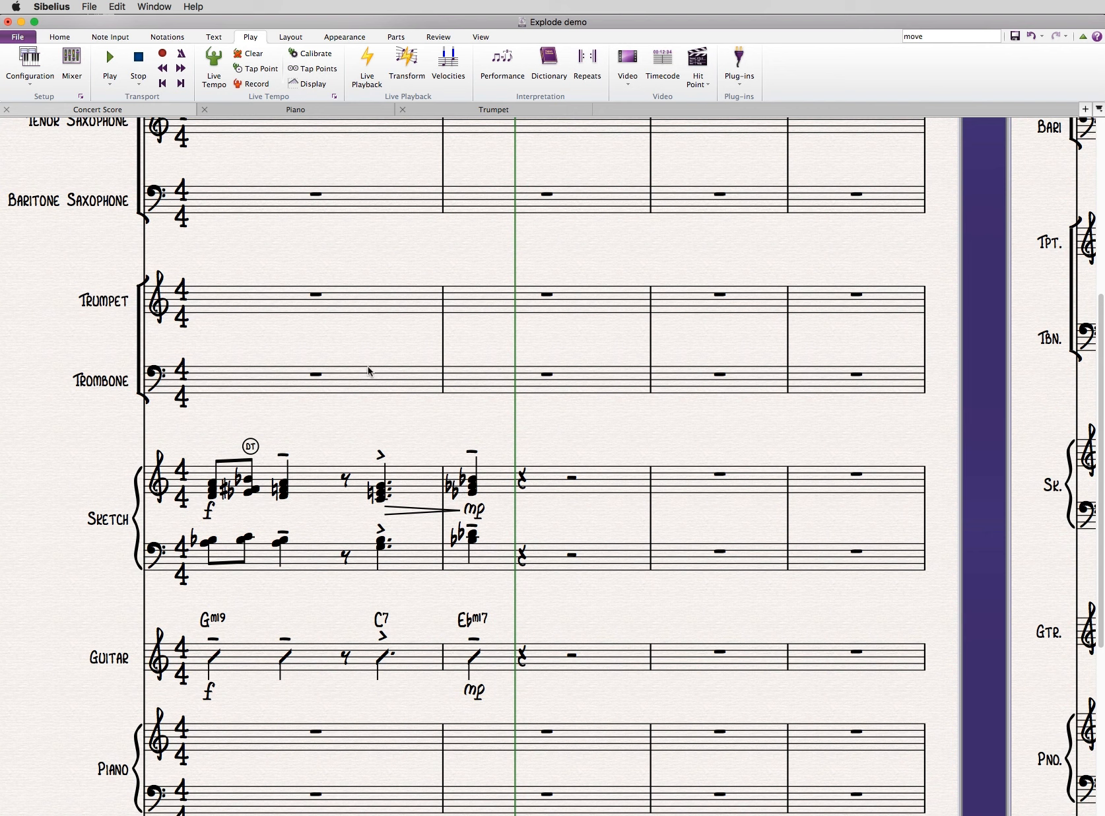
- Check in the preferences which keyboard shortcut is assigned to the Explode plug-in
left_click(57, 7)
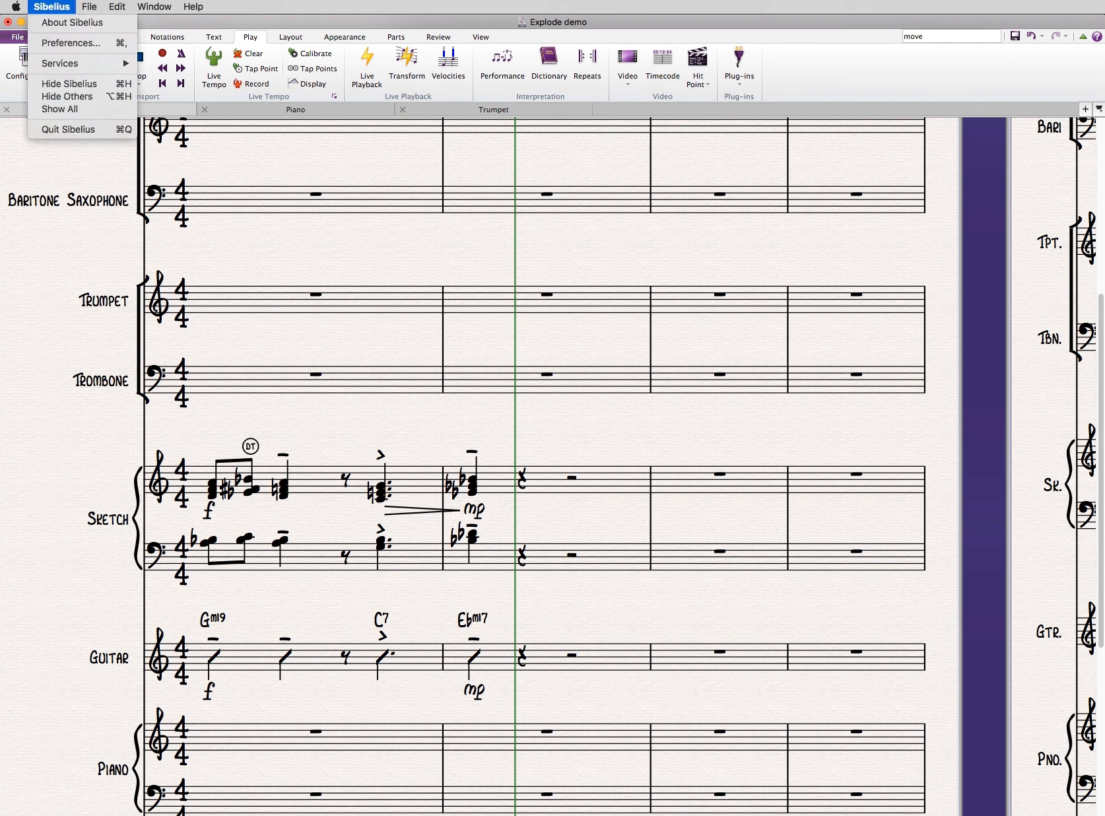
left_click(52, 42)
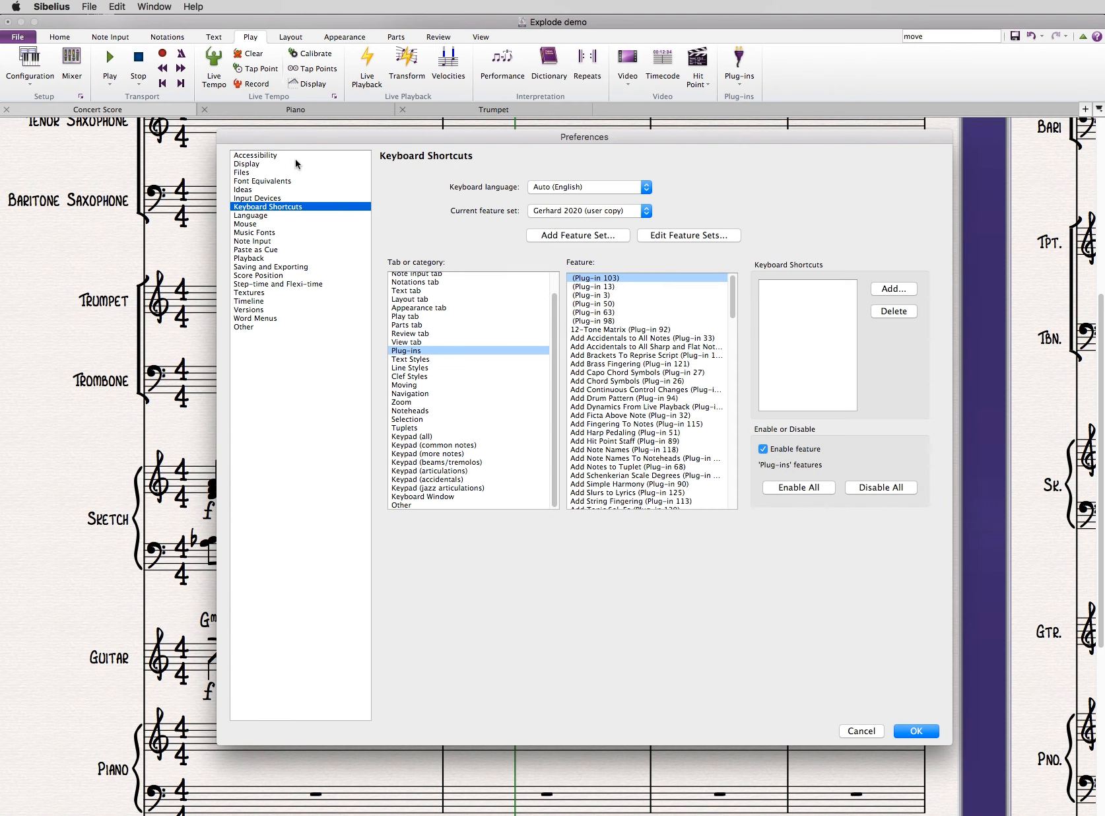
left_click(289, 165)
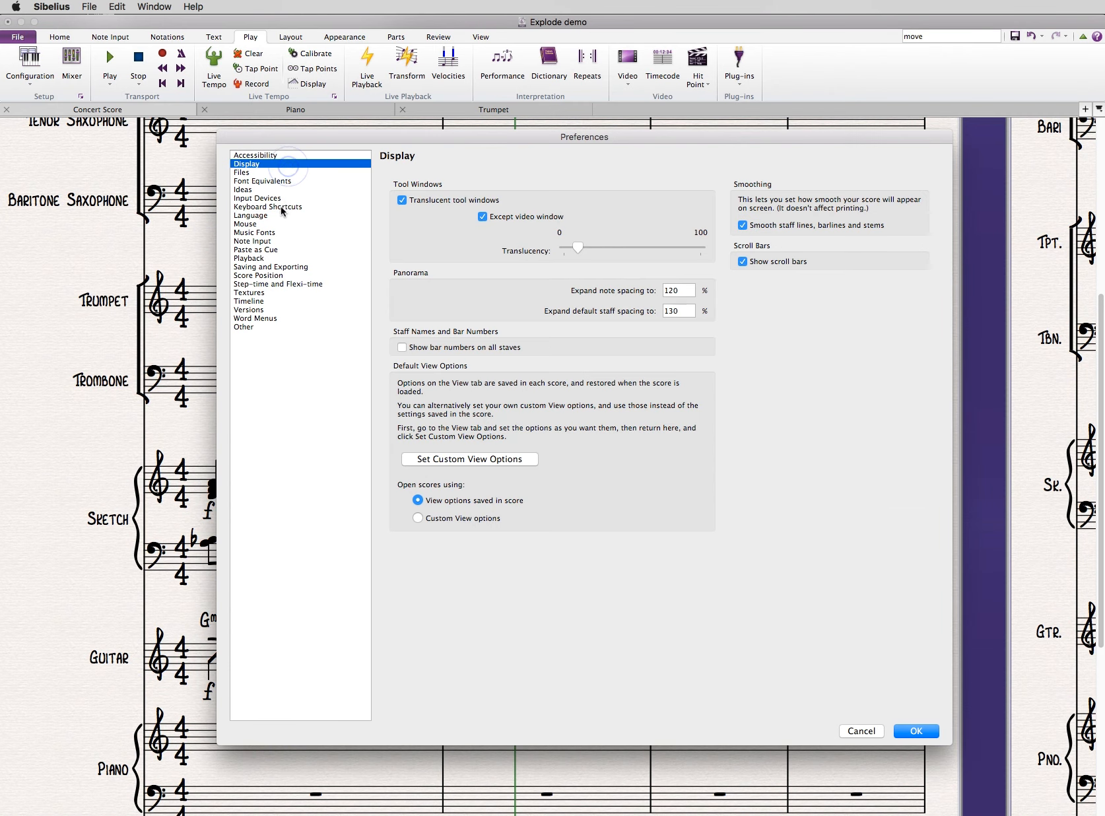
left_click(280, 207)
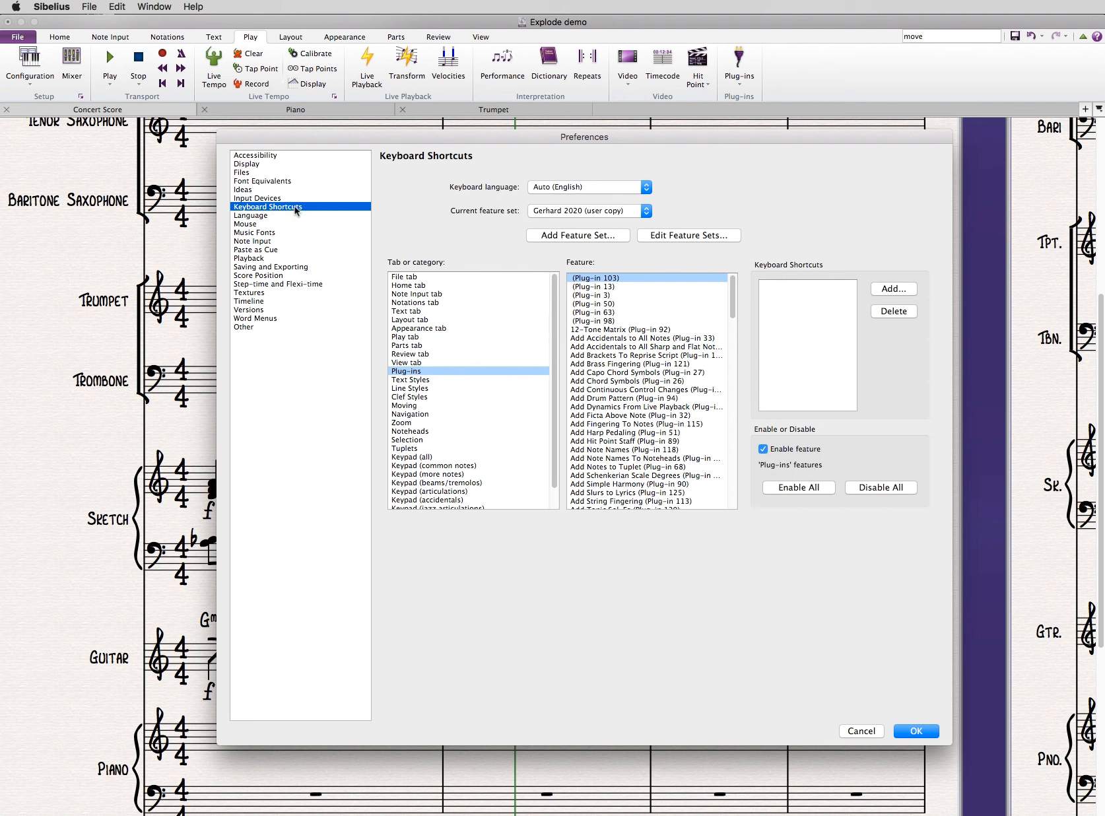
left_click(408, 371)
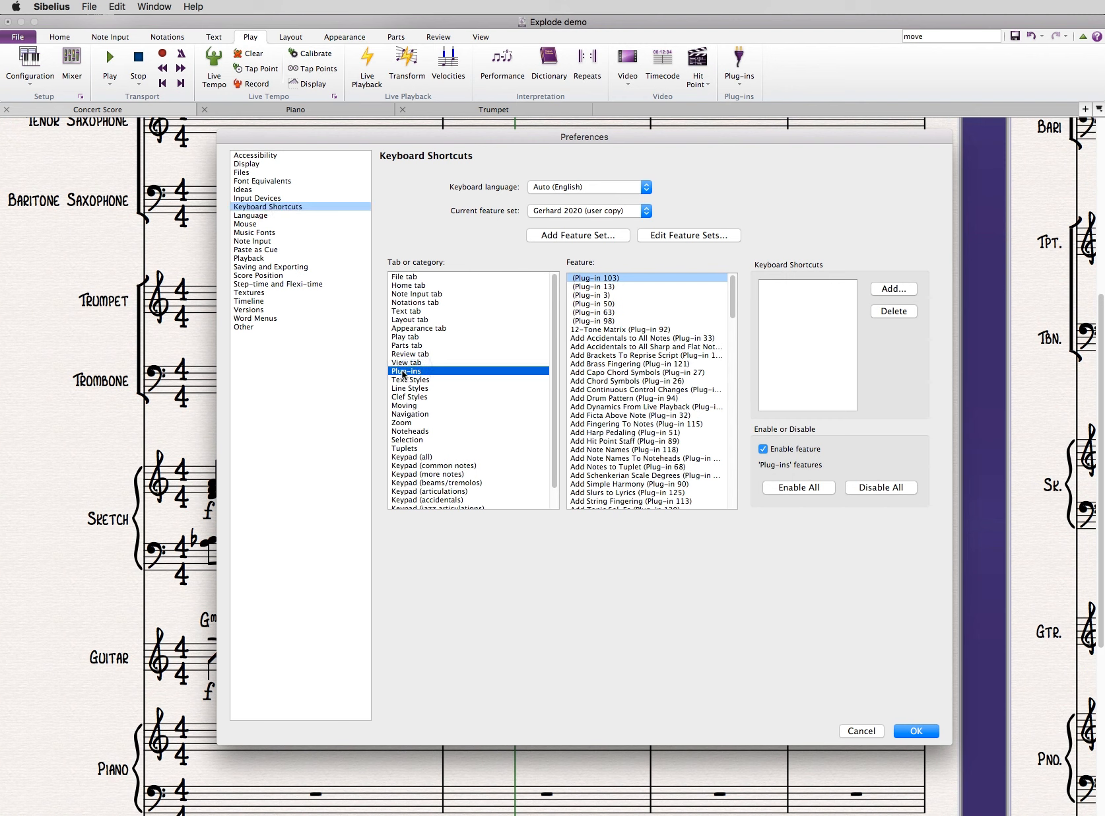
left_click_drag(733, 295, 723, 386)
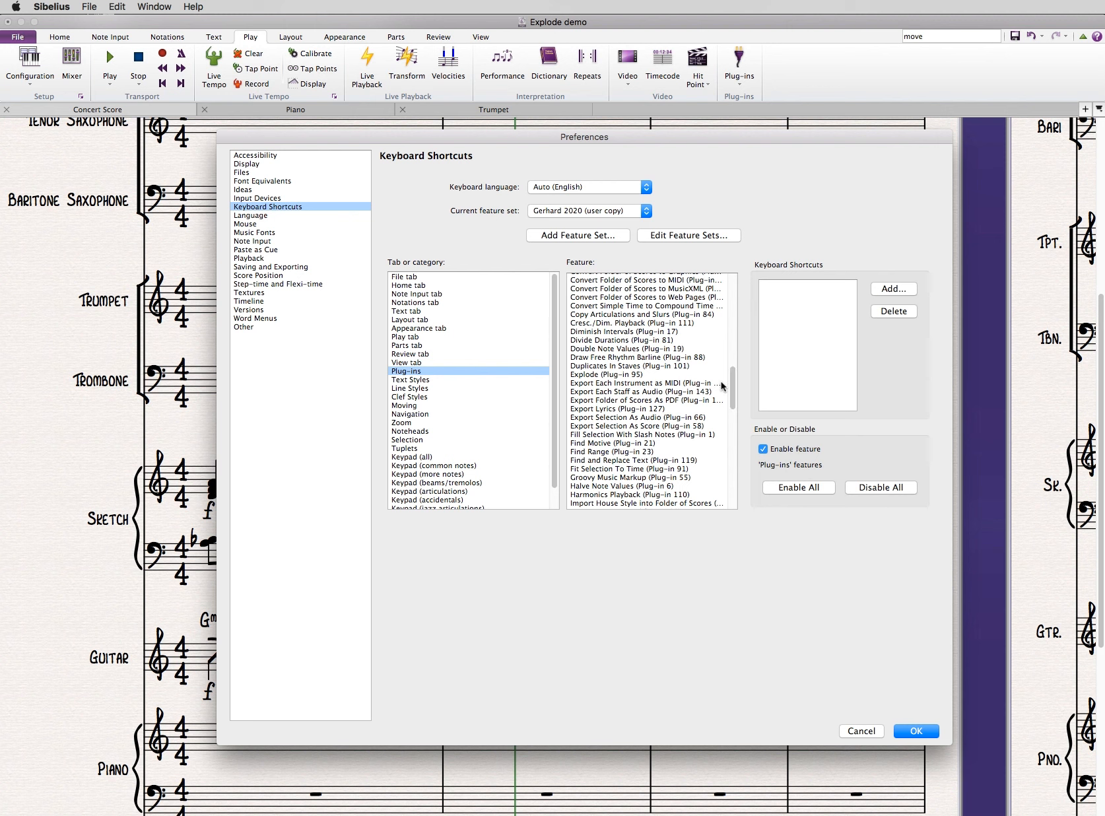
left_click(663, 374)
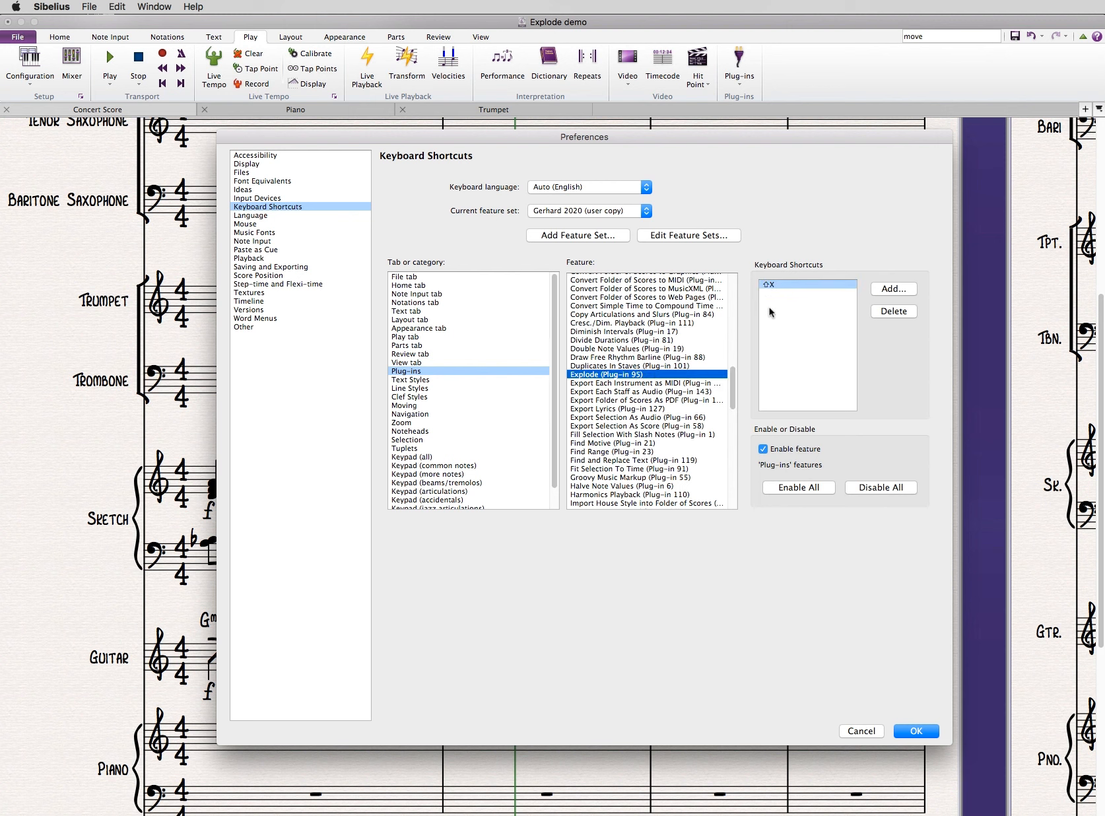
- Check the keyboard shortcut assigned to the Move to Other Staff plug-in and leave the preferences without changes
left_click_drag(734, 382, 730, 416)
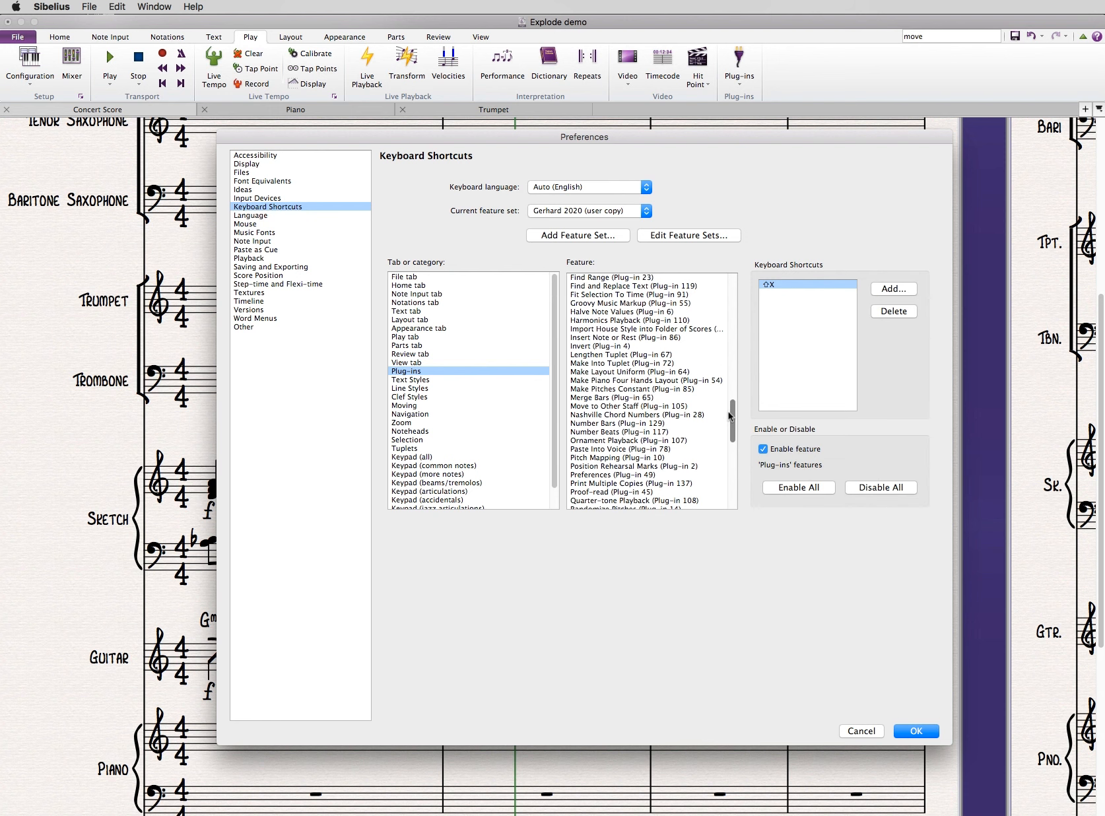
left_click(659, 406)
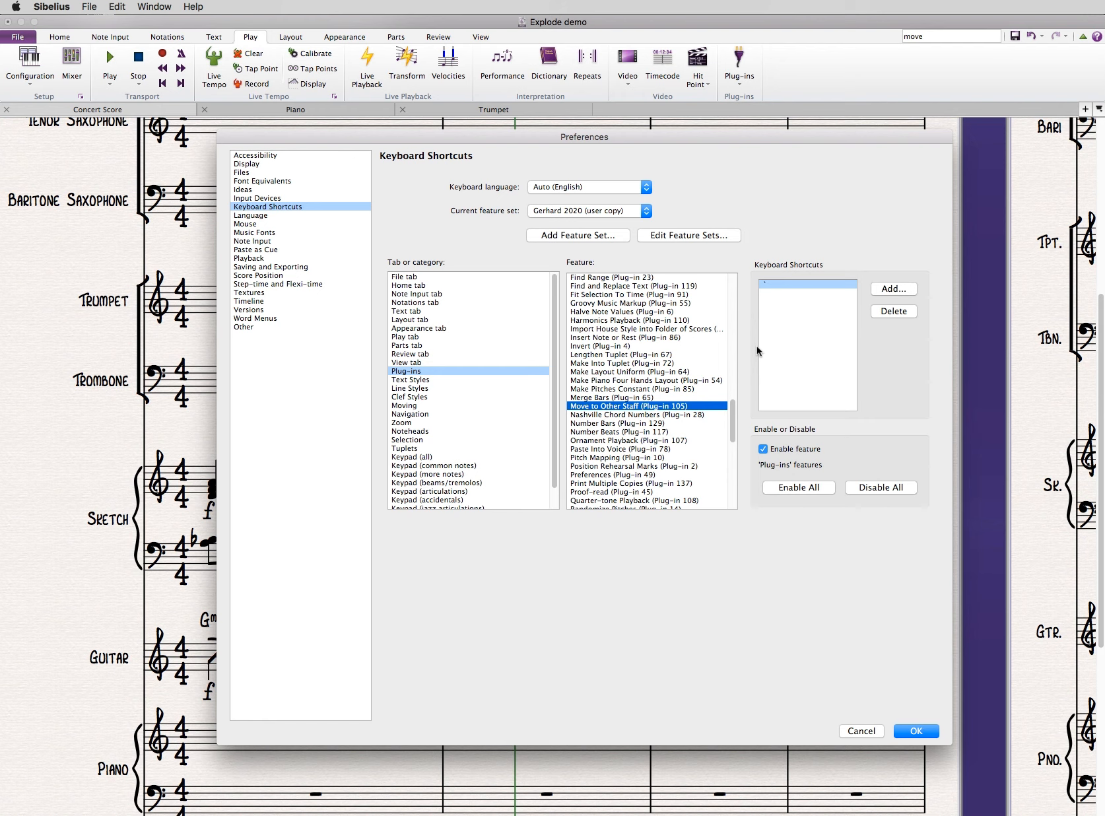
left_click(856, 730)
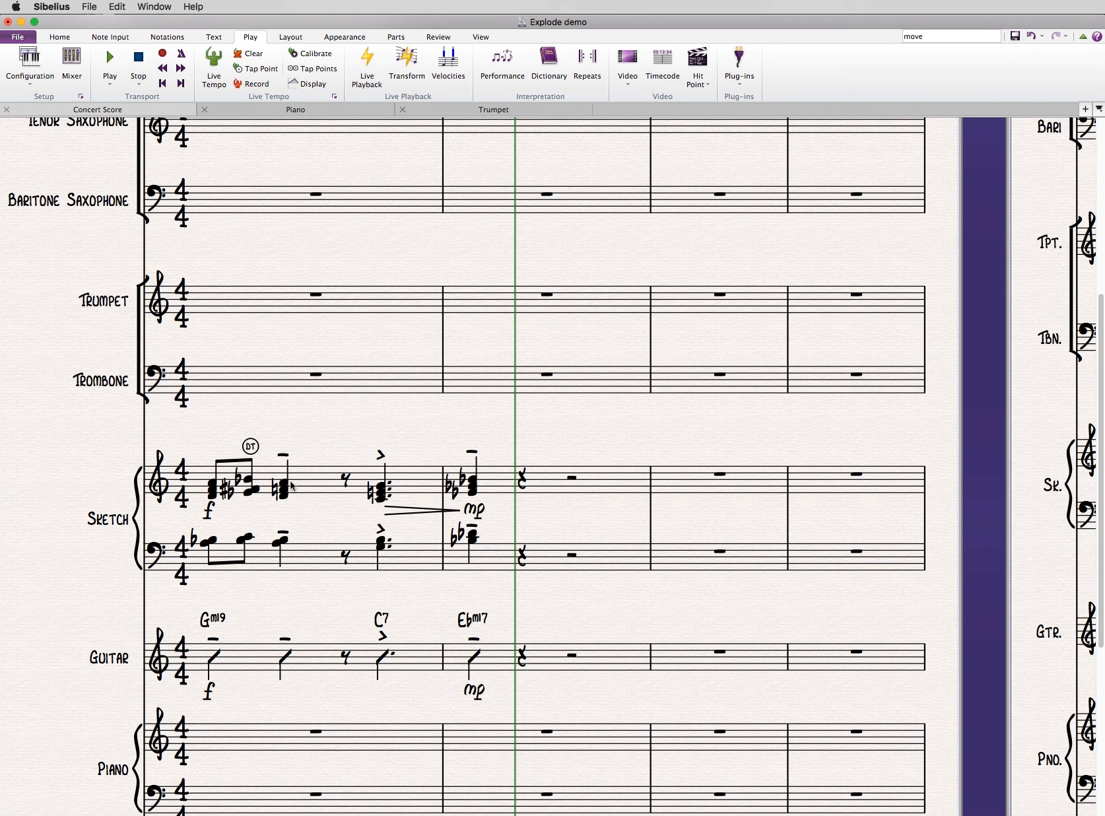
left_click_drag(209, 519, 477, 512)
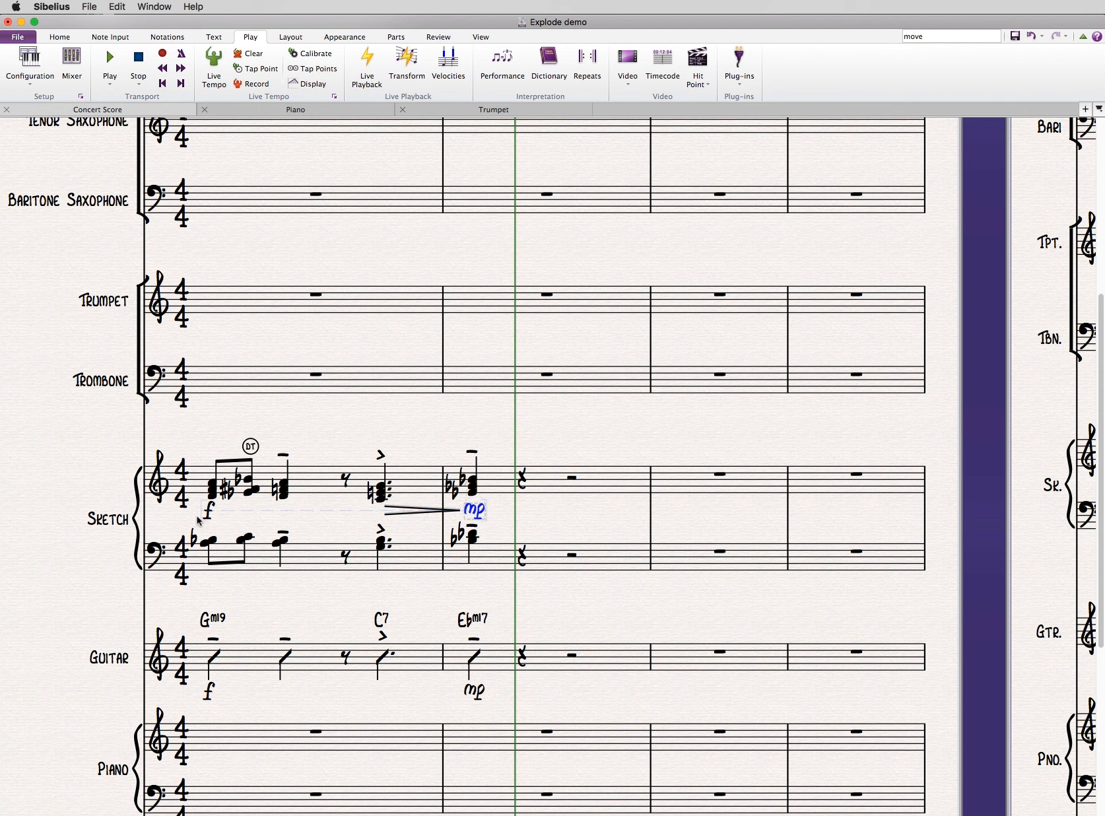
left_click(311, 478)
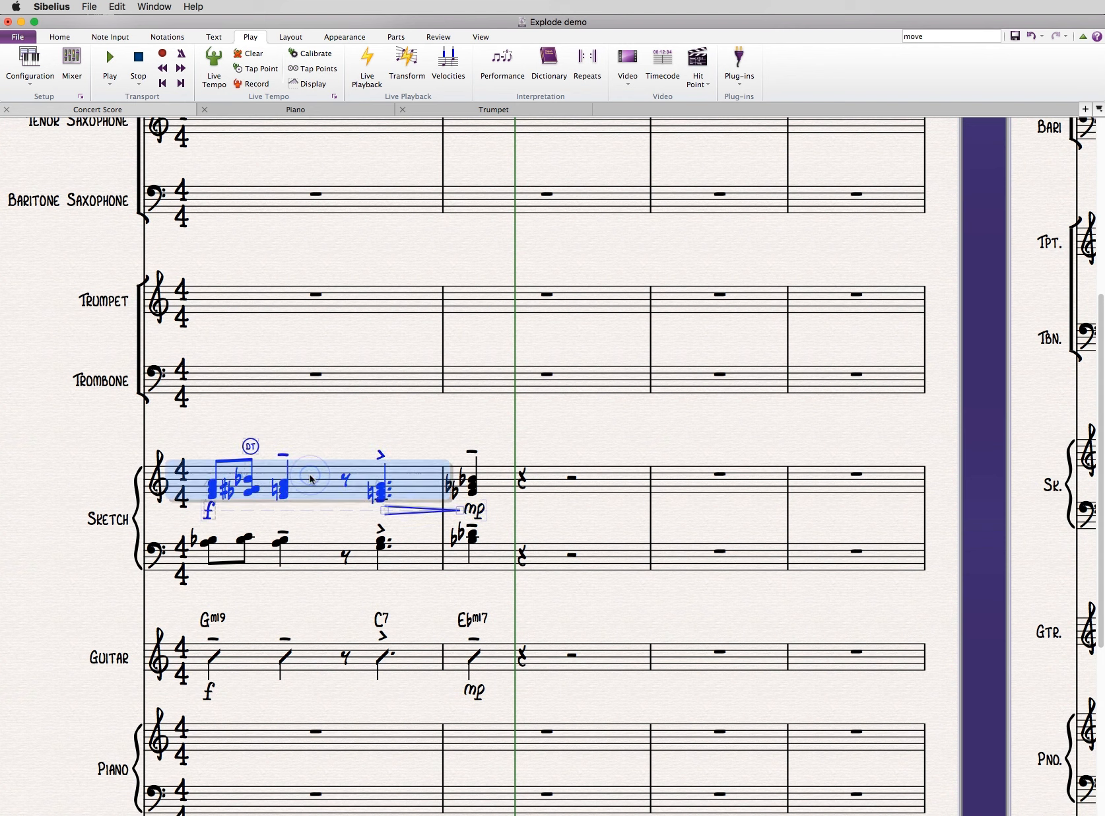
left_click(601, 479, "shift")
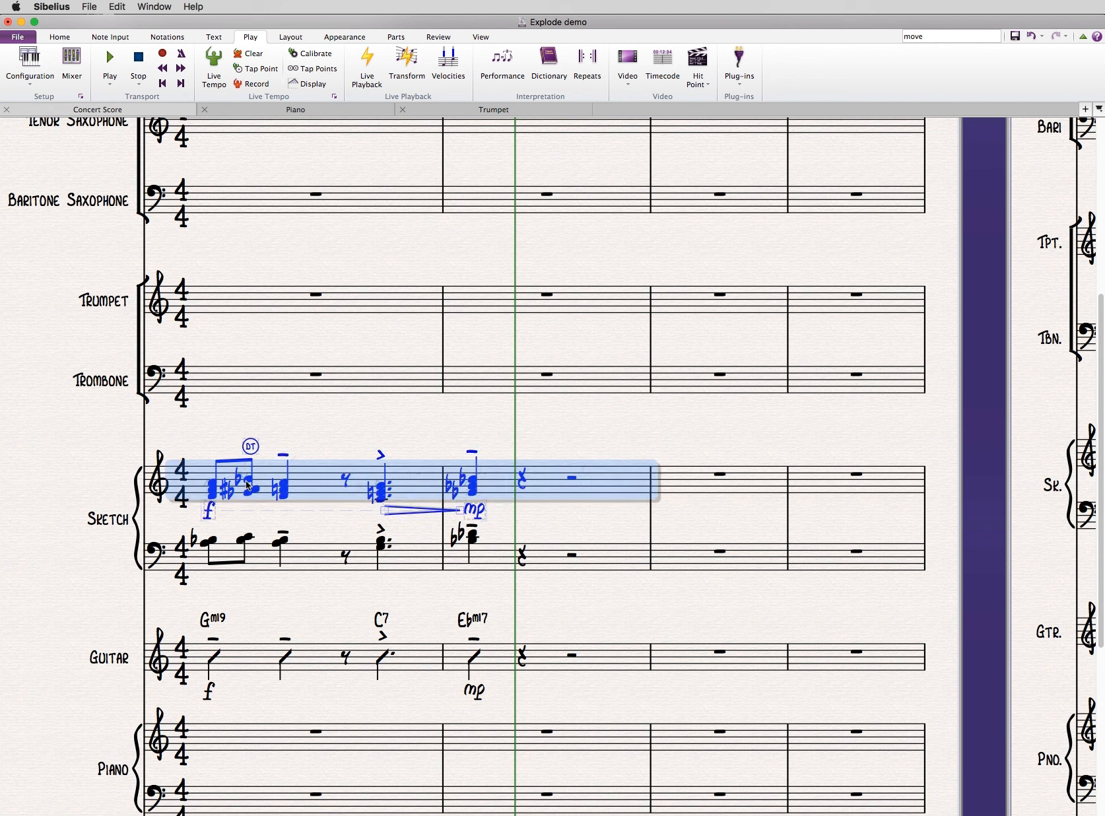
left_click(273, 443)
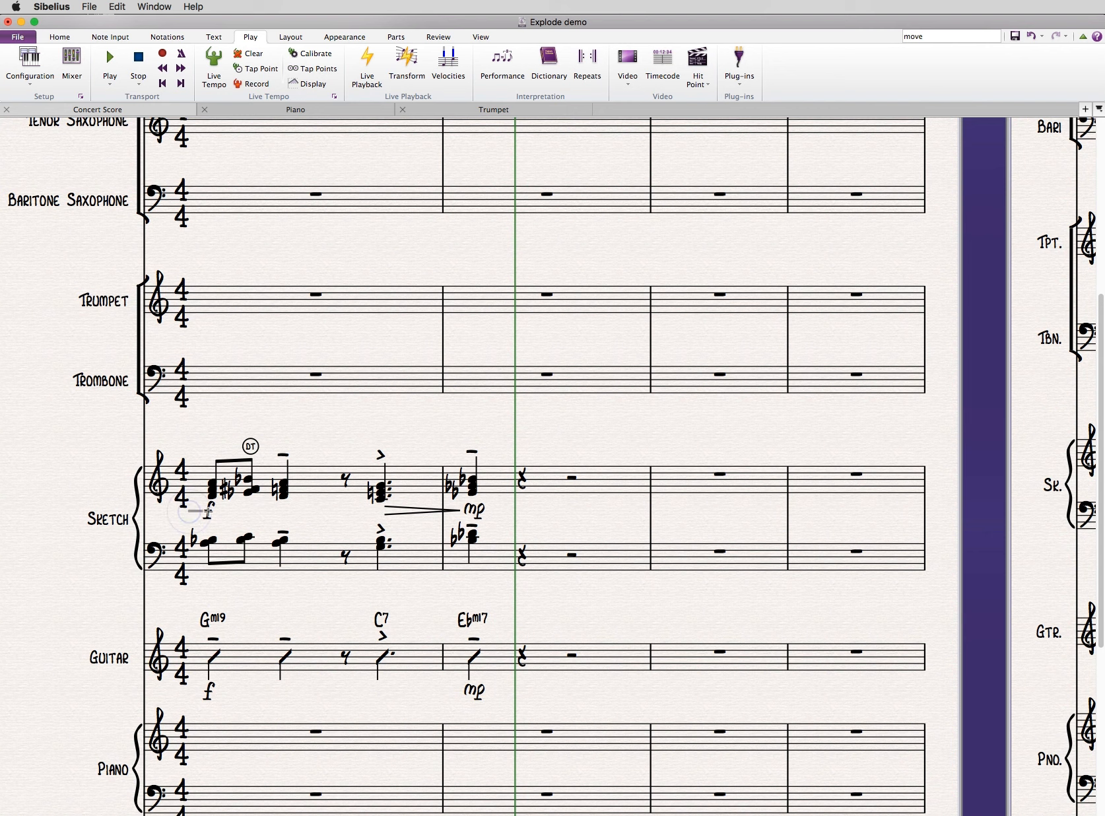
- Copy the f, diminuendo hairpin and mp from the upper Sketch staff to the lower Sketch staff, starting at the first chord
left_click_drag(205, 512, 484, 511)
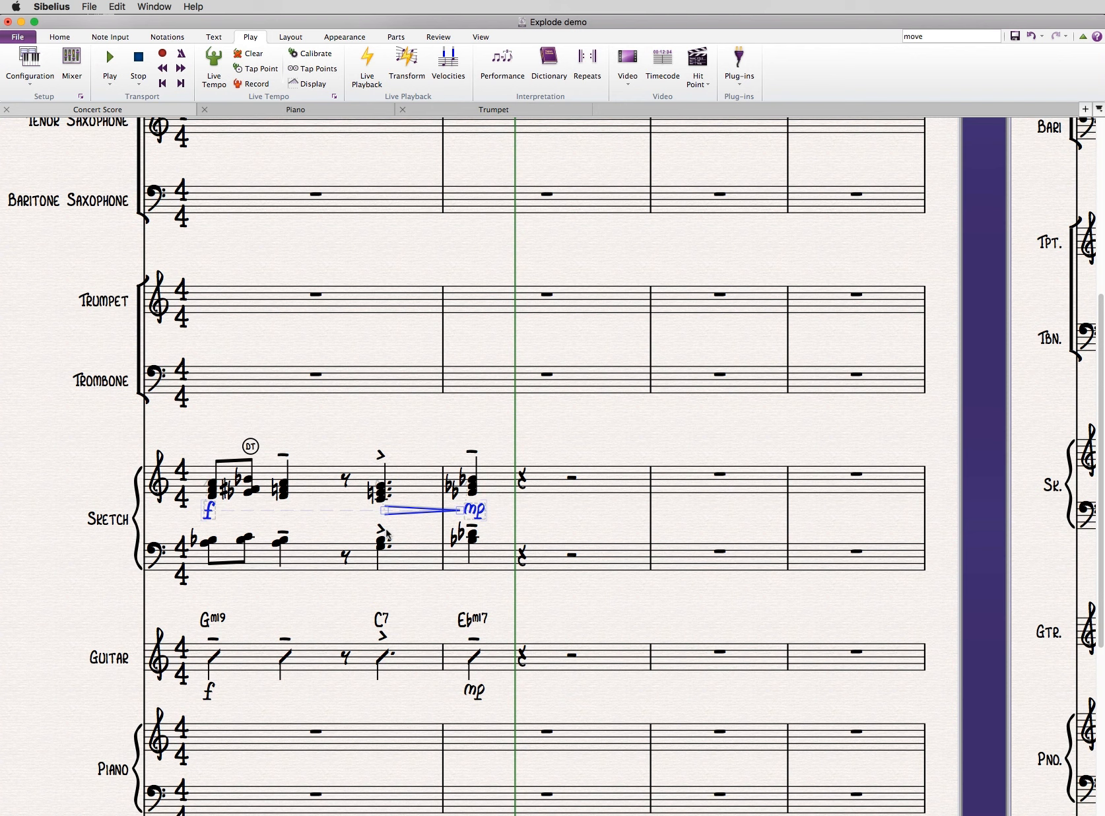
left_click(204, 543)
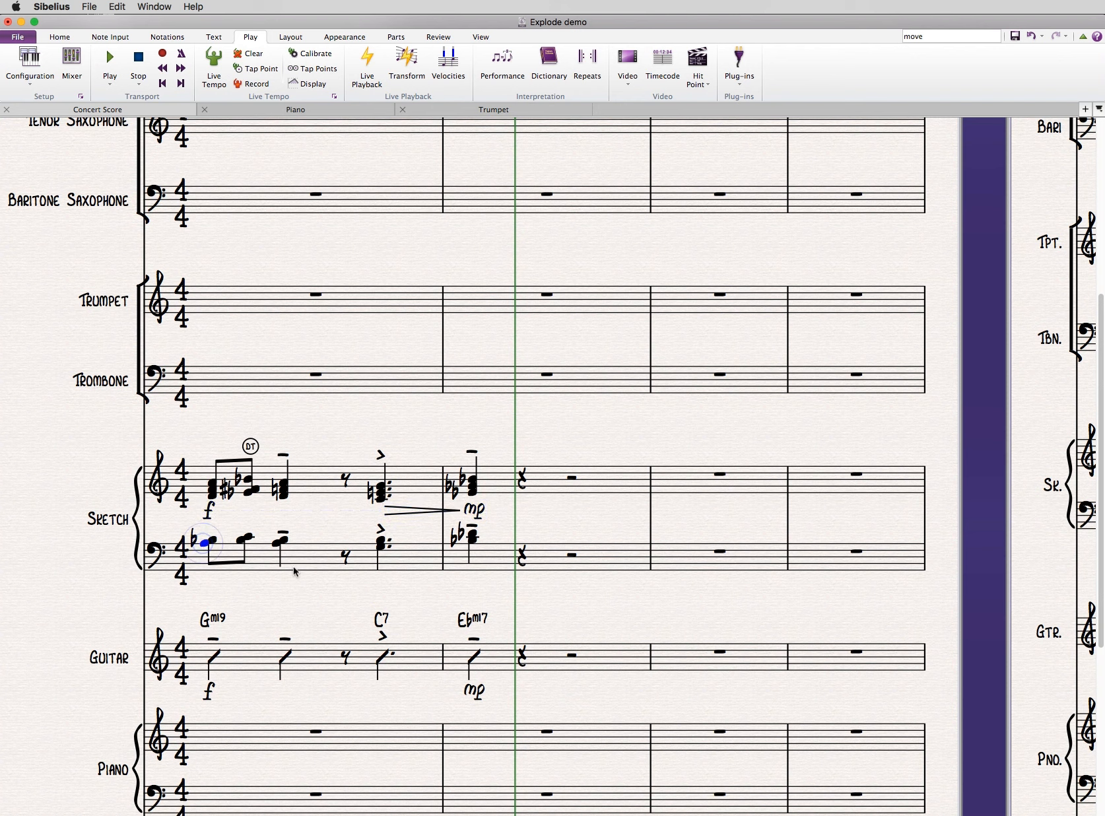
key("super+v")
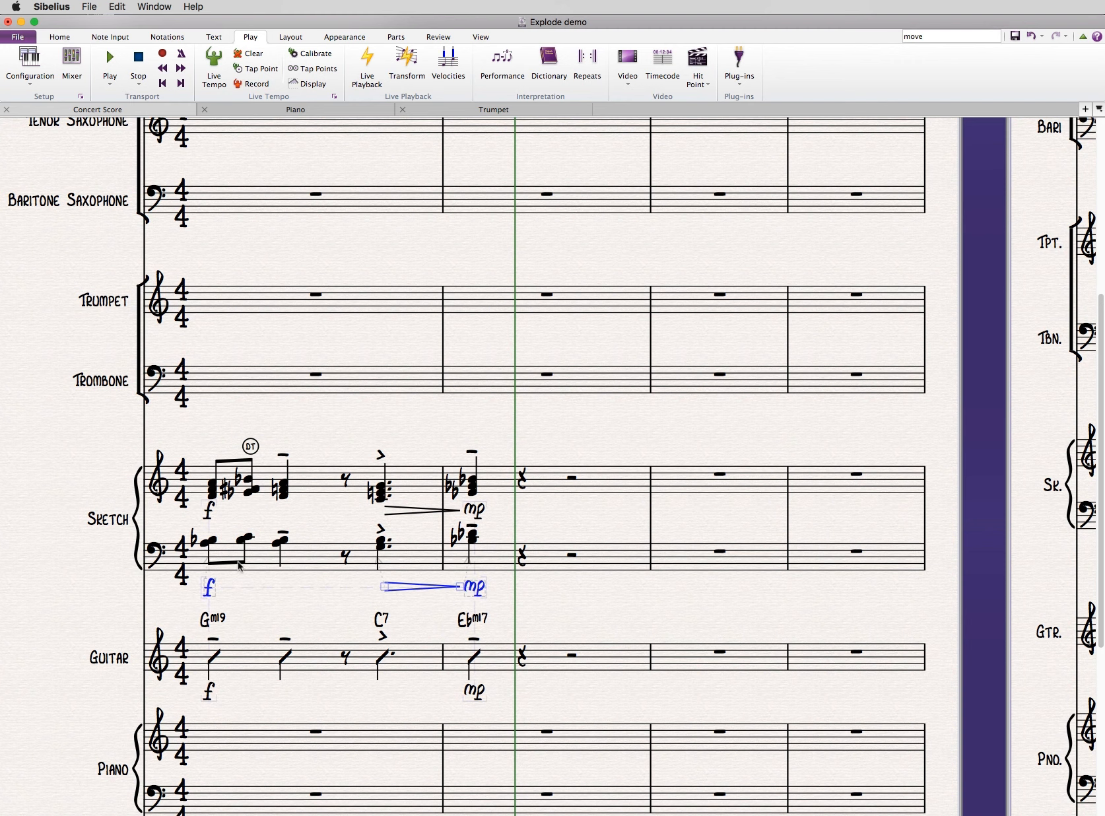
left_click(415, 435)
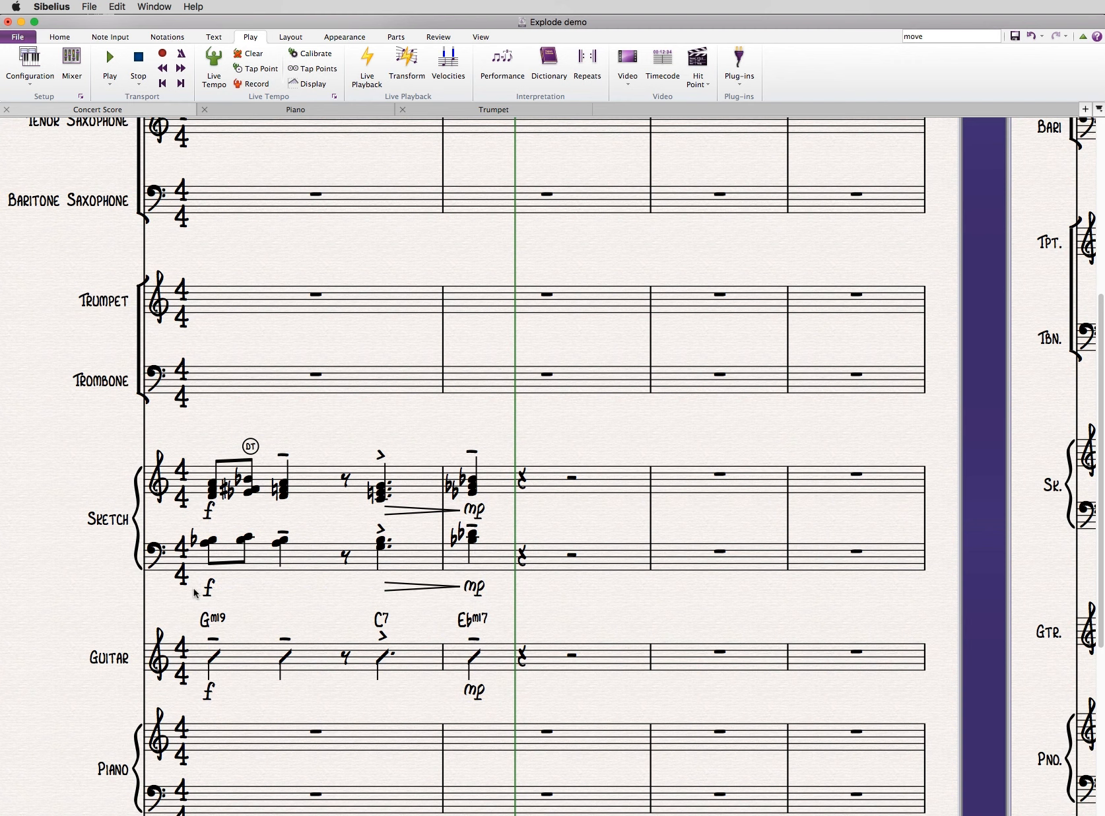
left_click_drag(374, 424, 372, 433)
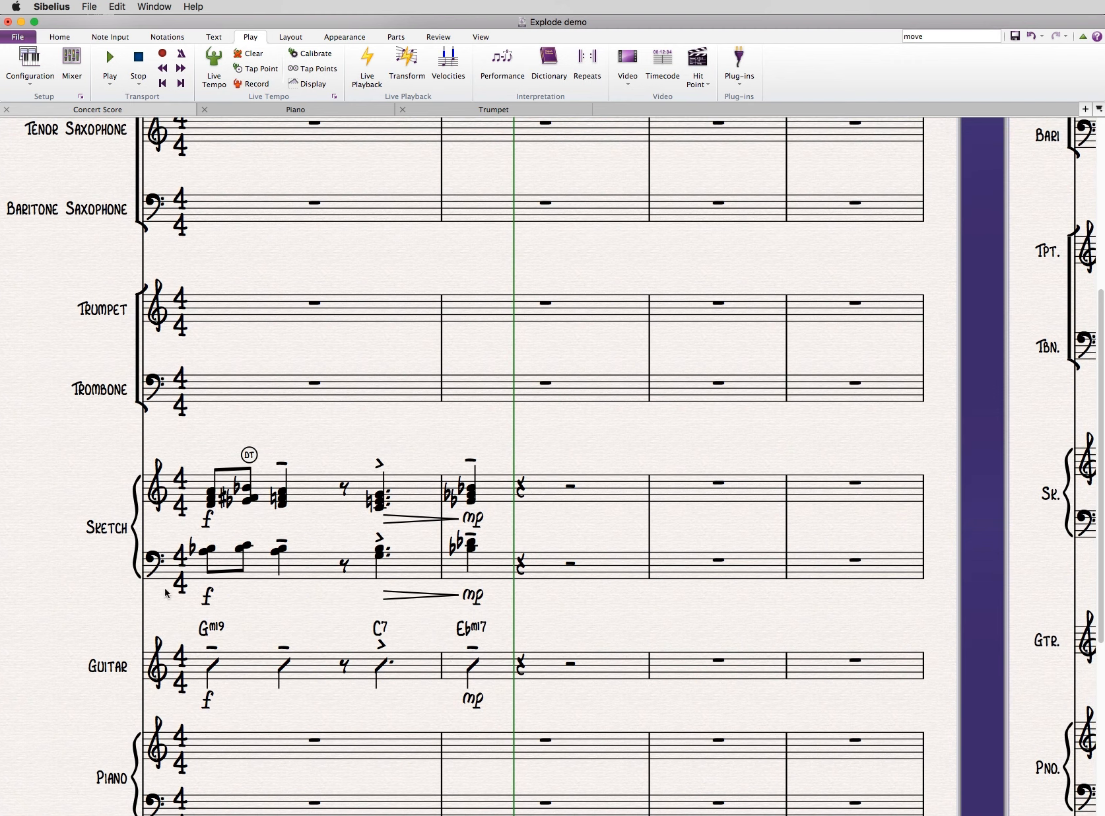
mouse_move(177, 599)
left_mouse_down()
mouse_move(462, 592)
mouse_move(525, 606)
left_mouse_up()
left_click(308, 455)
- Examine the individual notes of the opening chord on the two Sketch staves
left_click_drag(315, 443, 299, 477)
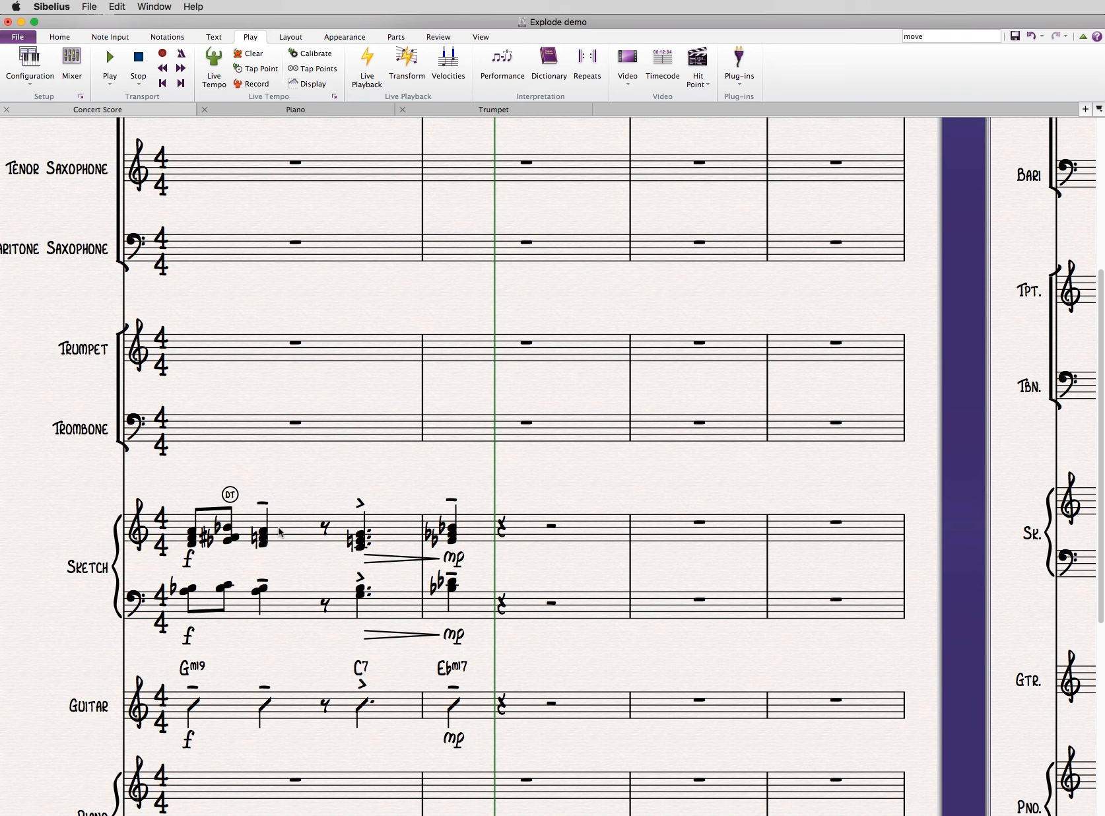
scroll(280, 532, "up", 2)
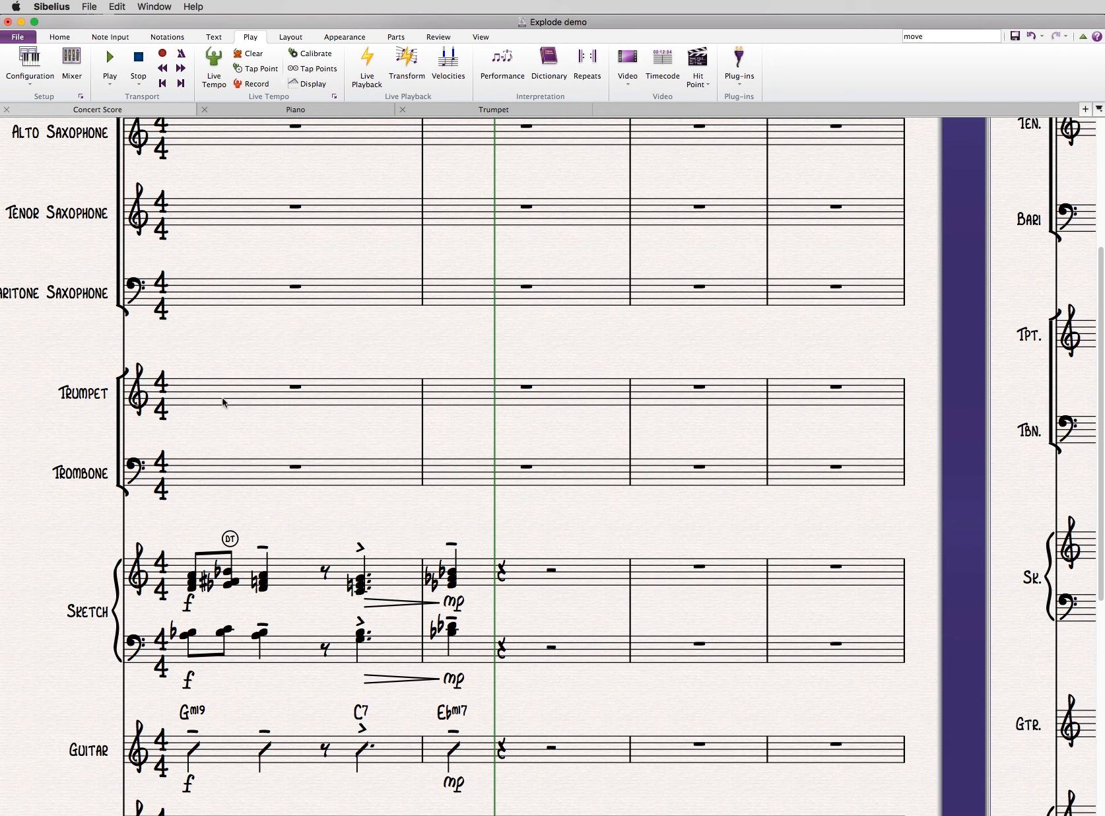
scroll(222, 400, "up", 5)
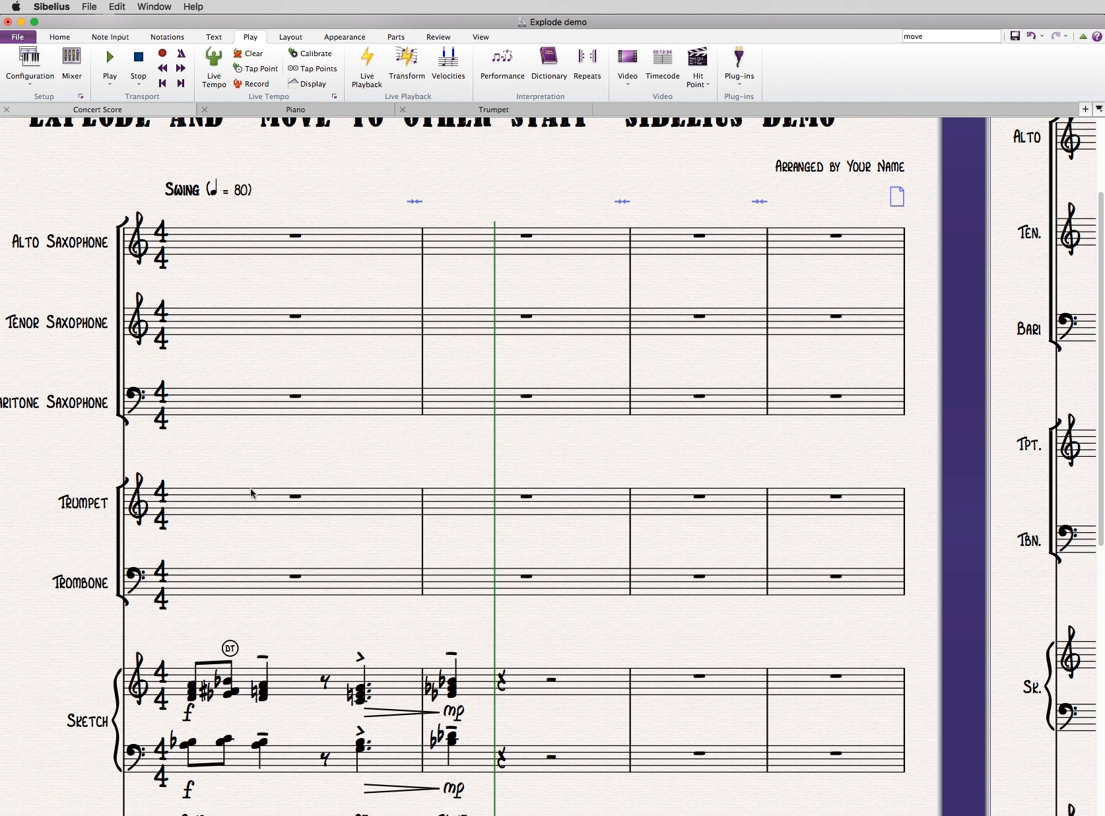
left_click(192, 687)
left_click(191, 692)
left_click(189, 743)
left_click(184, 748)
left_click(250, 455)
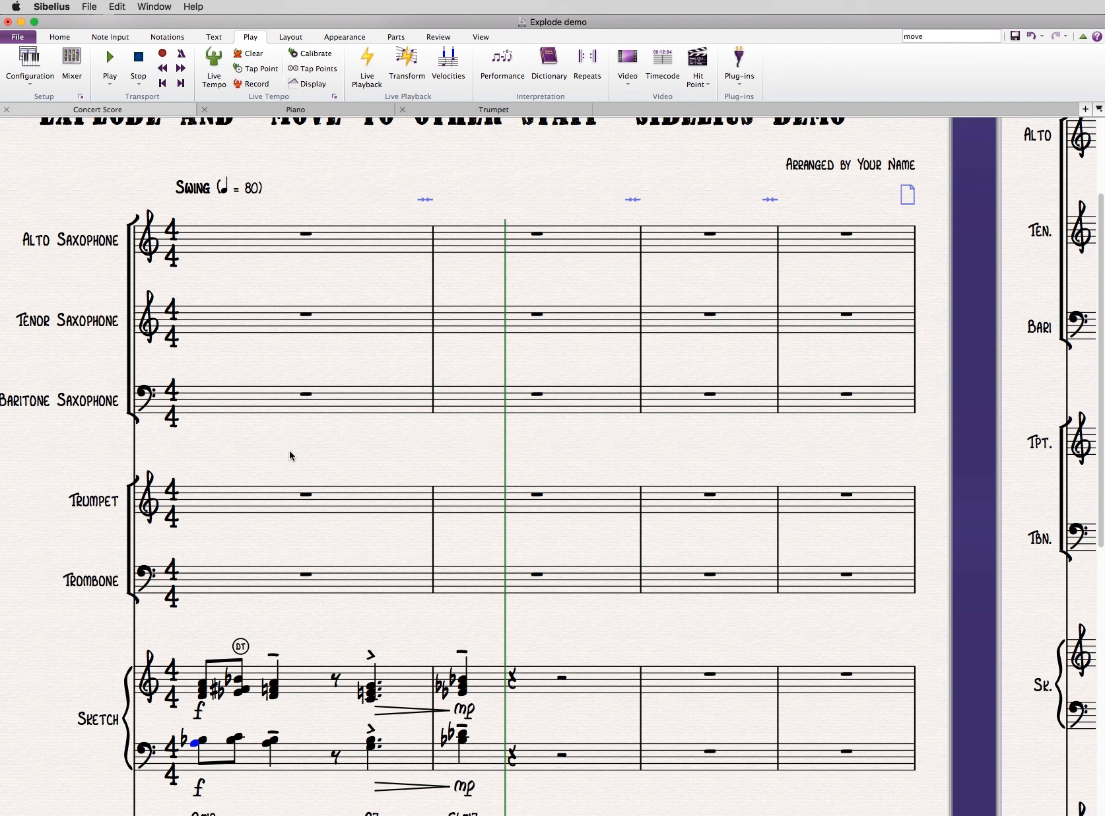
- Examine bar 1 of the Trumpet, Alto Saxophone and Tenor Saxophone staves as destinations for the upper Sketch notes
left_click(256, 502)
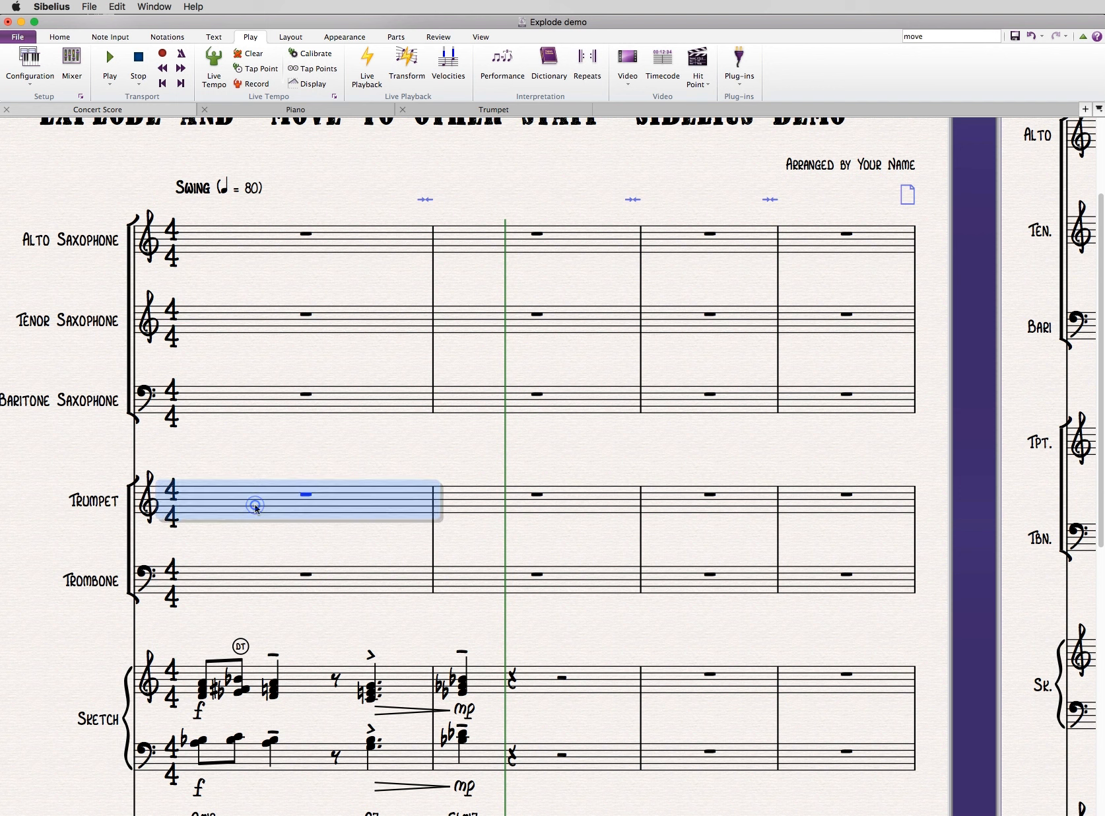
left_click(259, 240)
left_click(252, 316)
left_click(267, 499)
left_click(275, 243)
left_click(264, 316)
- Inspect the Explode dialog for bar 1 of the upper Sketch staff without applying it, and look up the note input plug-ins
left_click(295, 459)
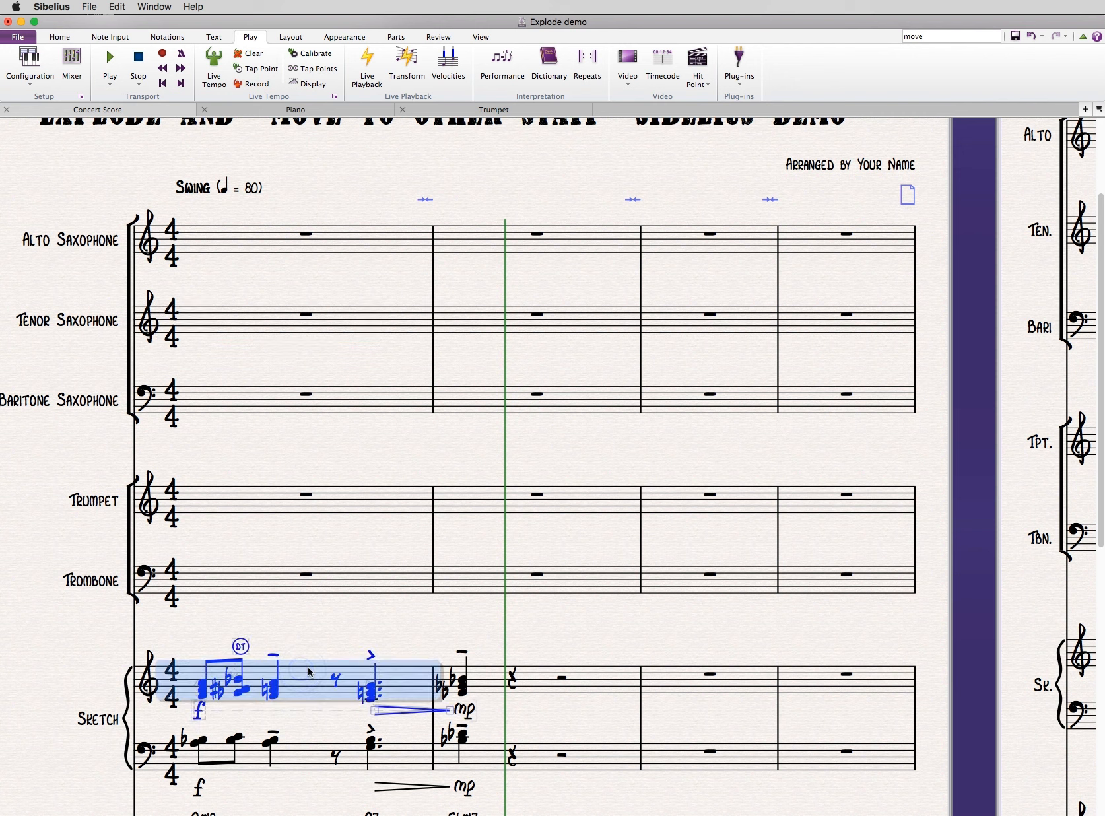
mouse_move(334, 621)
left_mouse_down()
mouse_move(360, 591)
mouse_move(329, 611)
left_mouse_up()
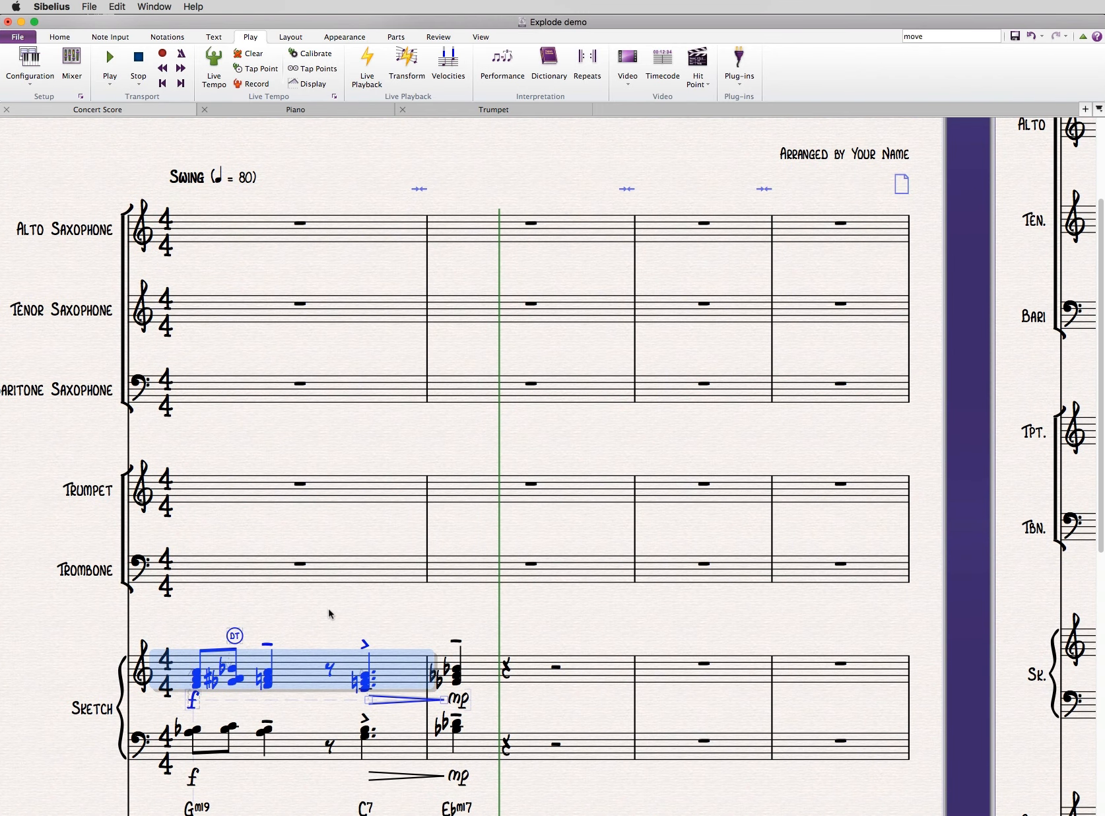
key("ctrl+e")
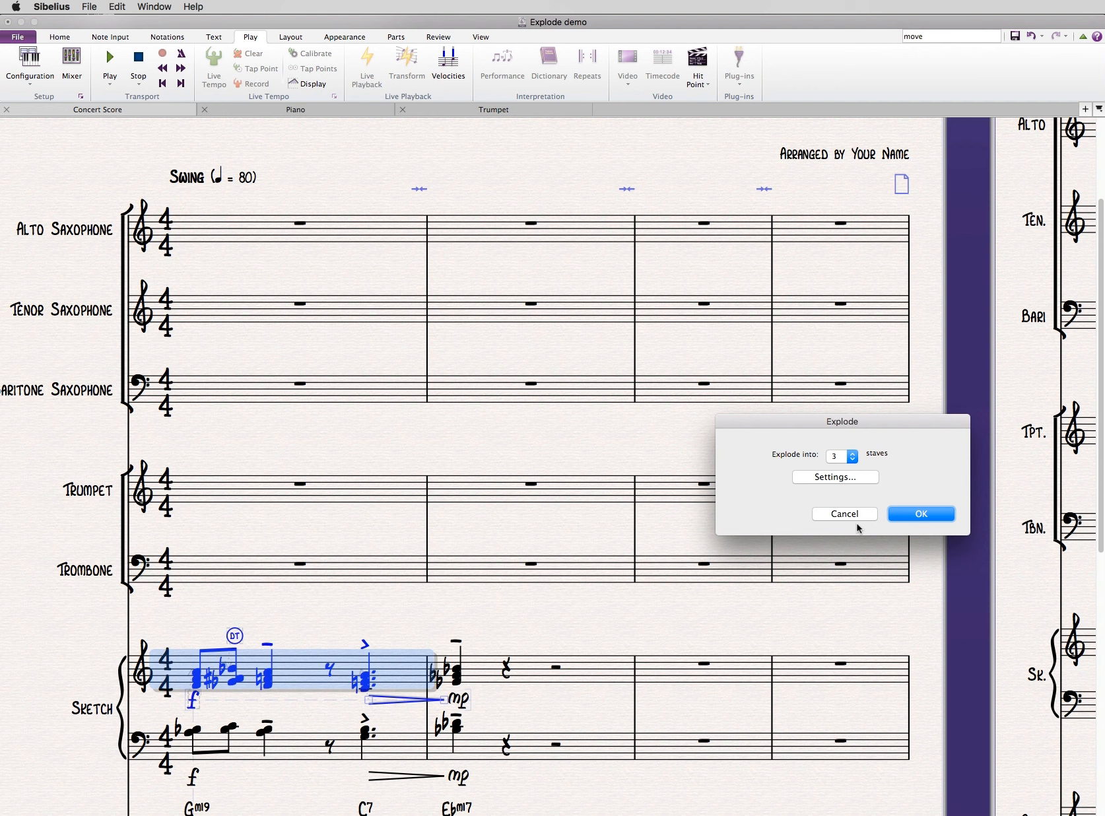
left_click(842, 514)
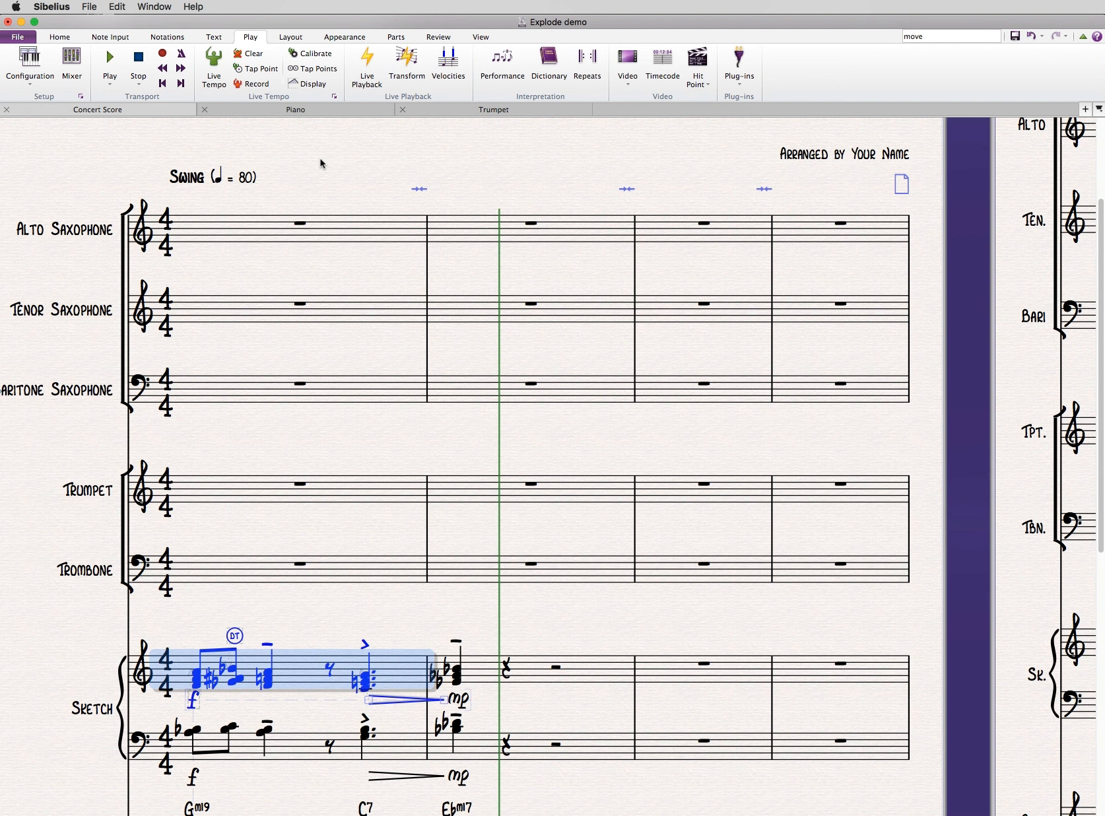
left_click(111, 38)
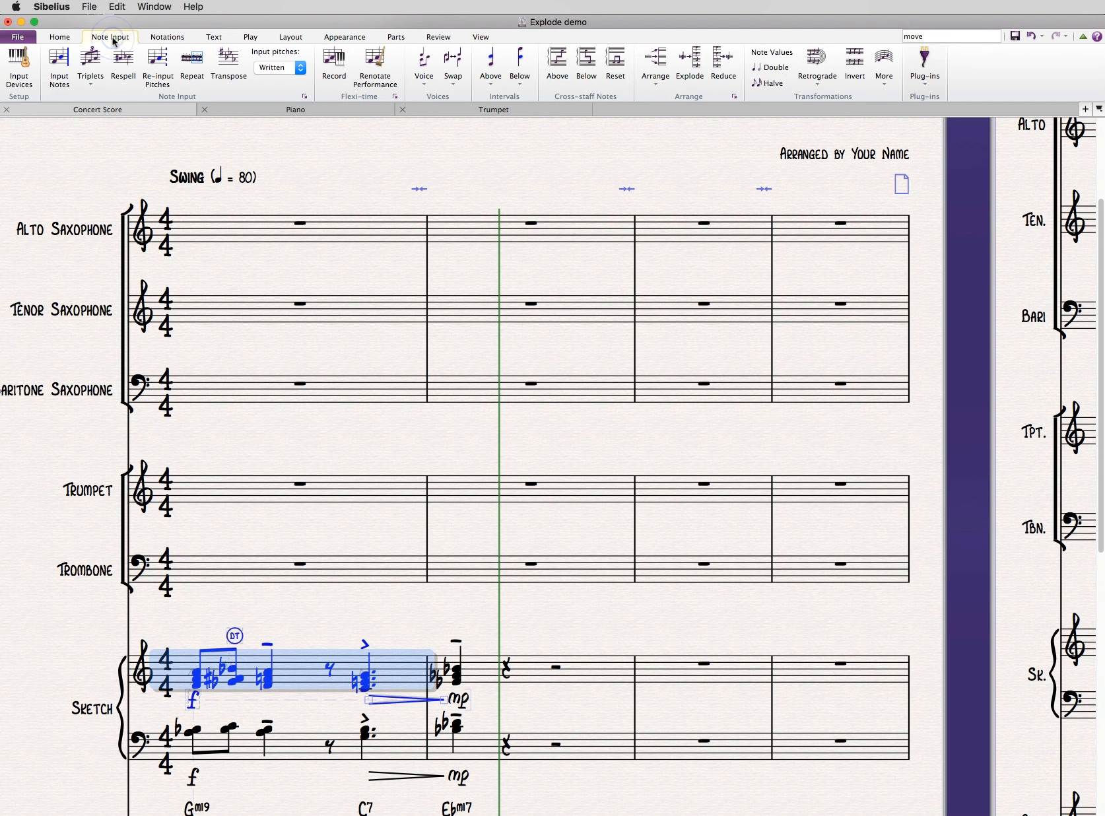
left_click(926, 88)
- Start an Explode of bar 1 of the upper Sketch staff into 3 staves, copying text, lines and symbols from all voices
left_click(222, 608)
left_click(235, 635)
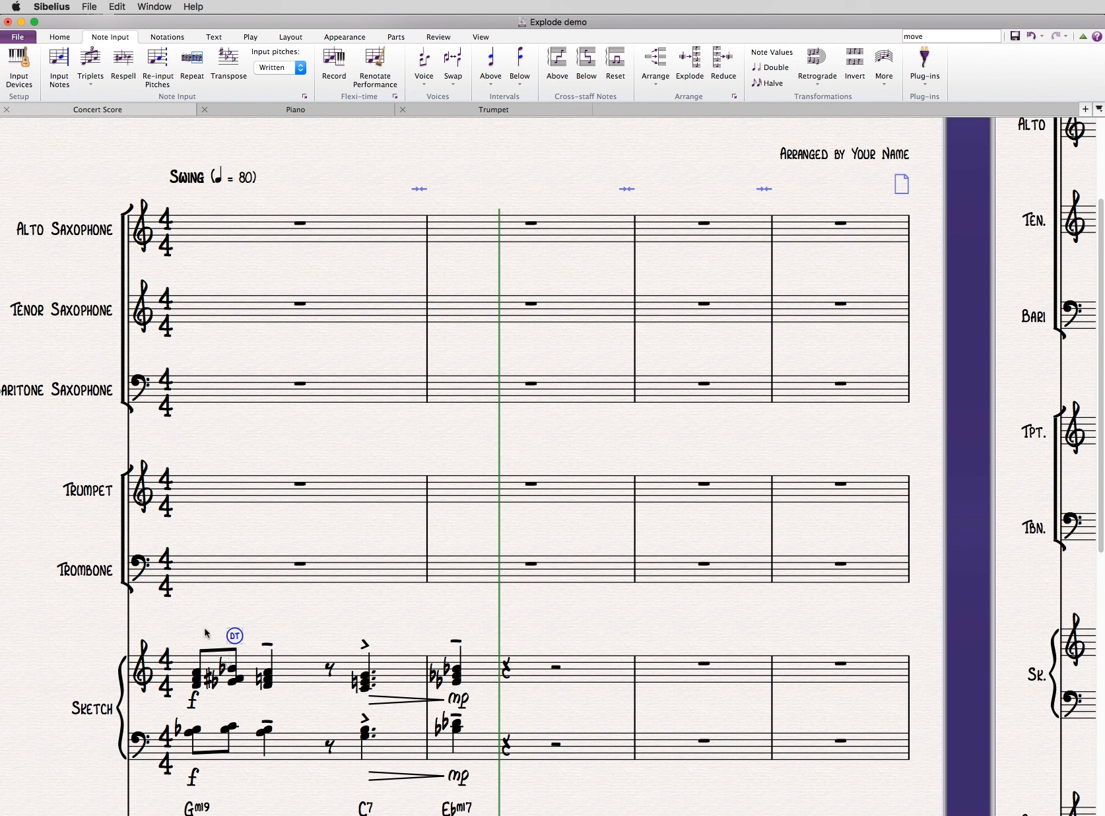
left_click(292, 671)
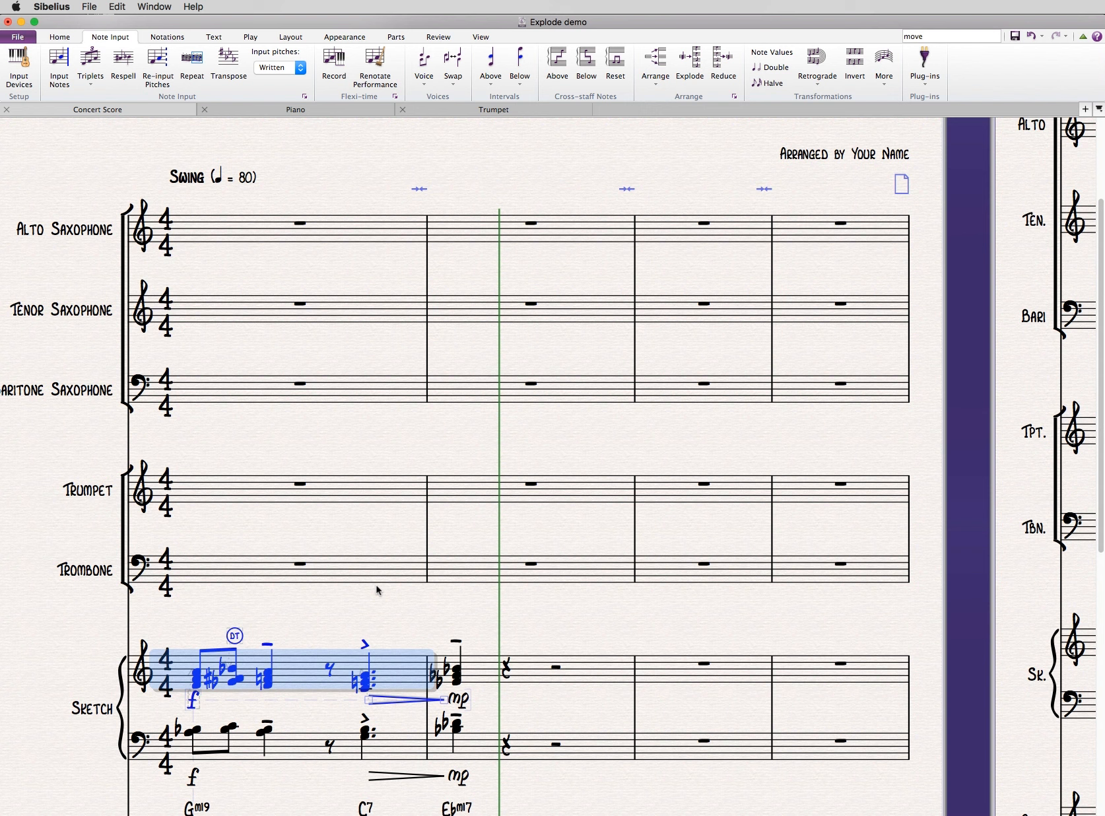
key("super+shift+e")
left_click_drag(787, 416, 588, 312)
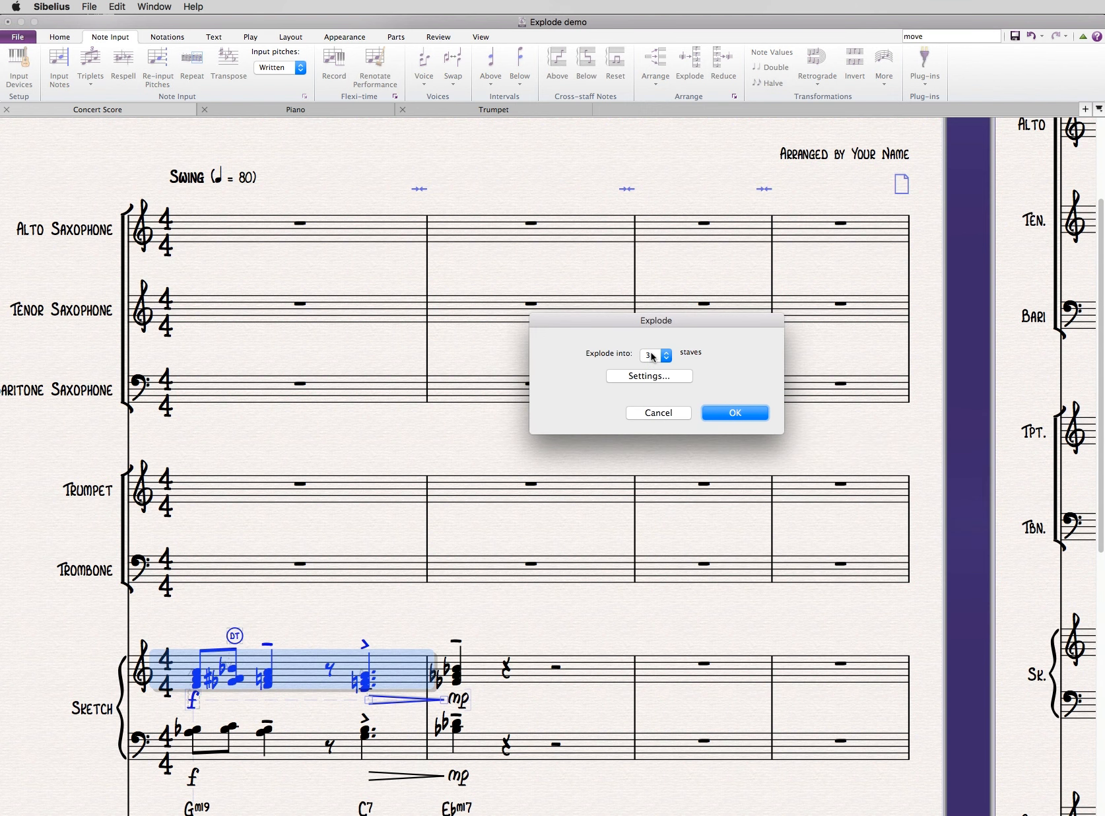
left_click(648, 376)
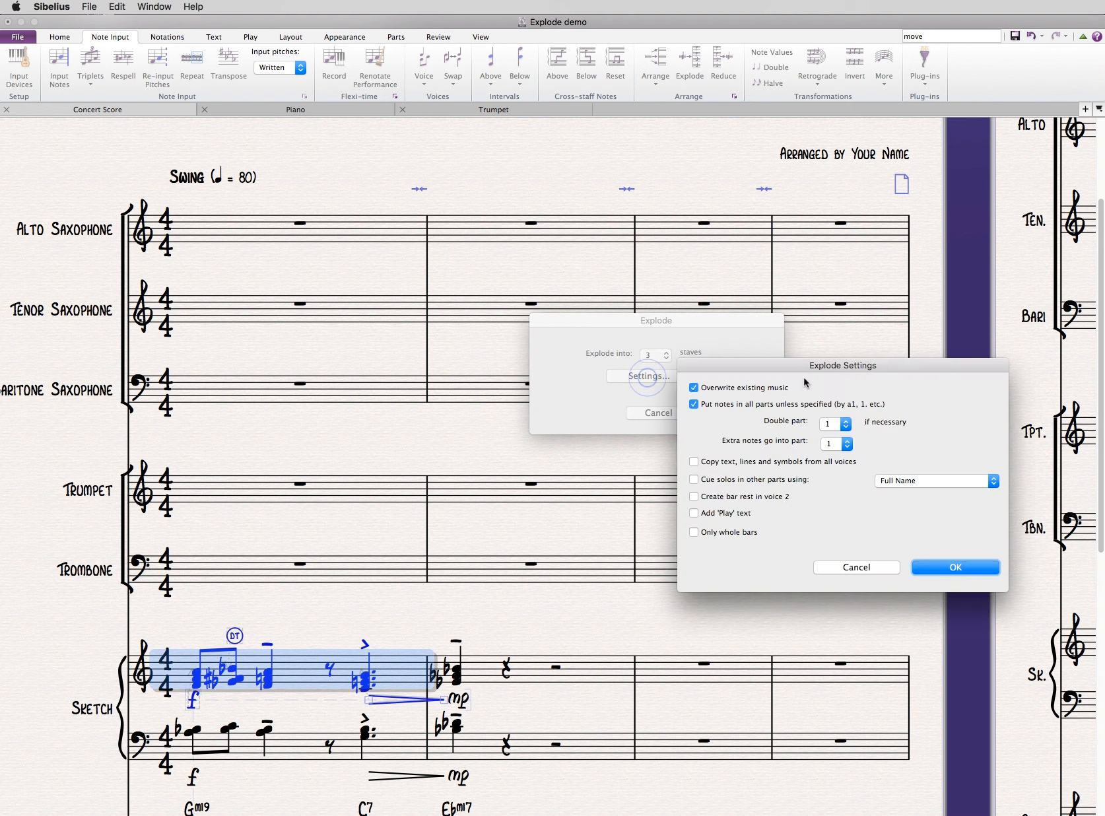
left_click_drag(675, 375, 614, 377)
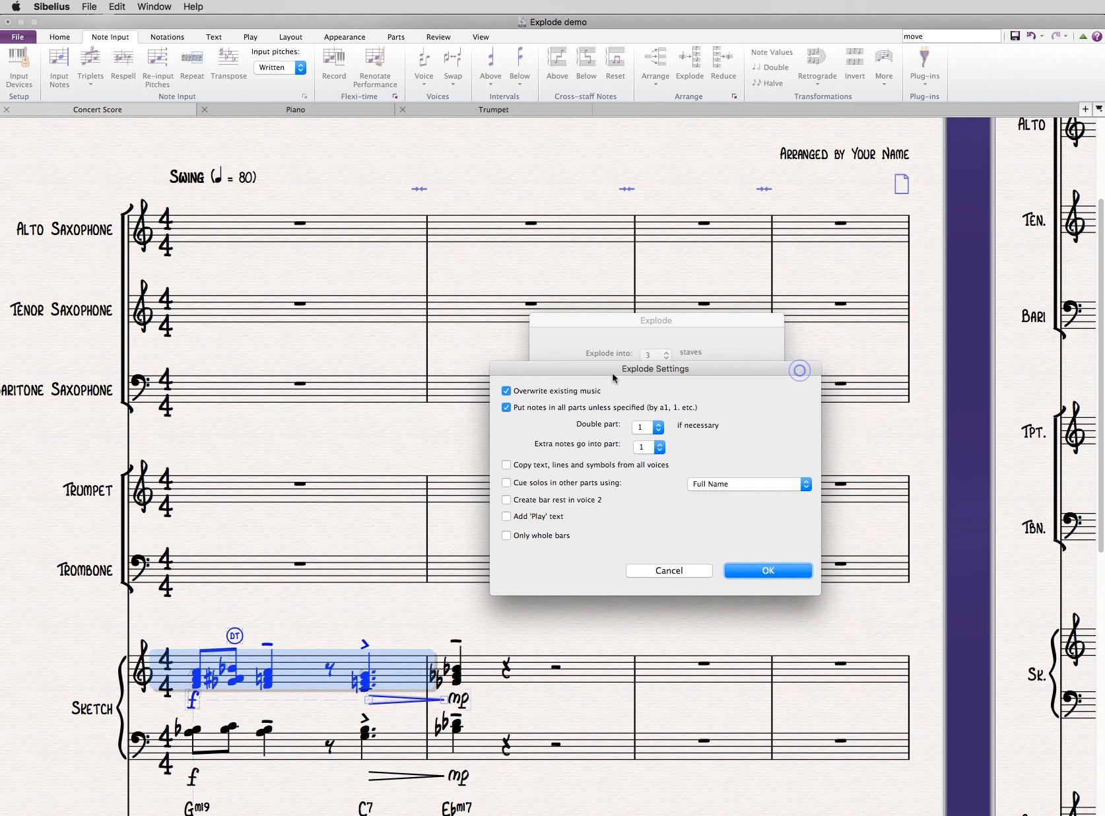
left_click(511, 465)
left_click(756, 572)
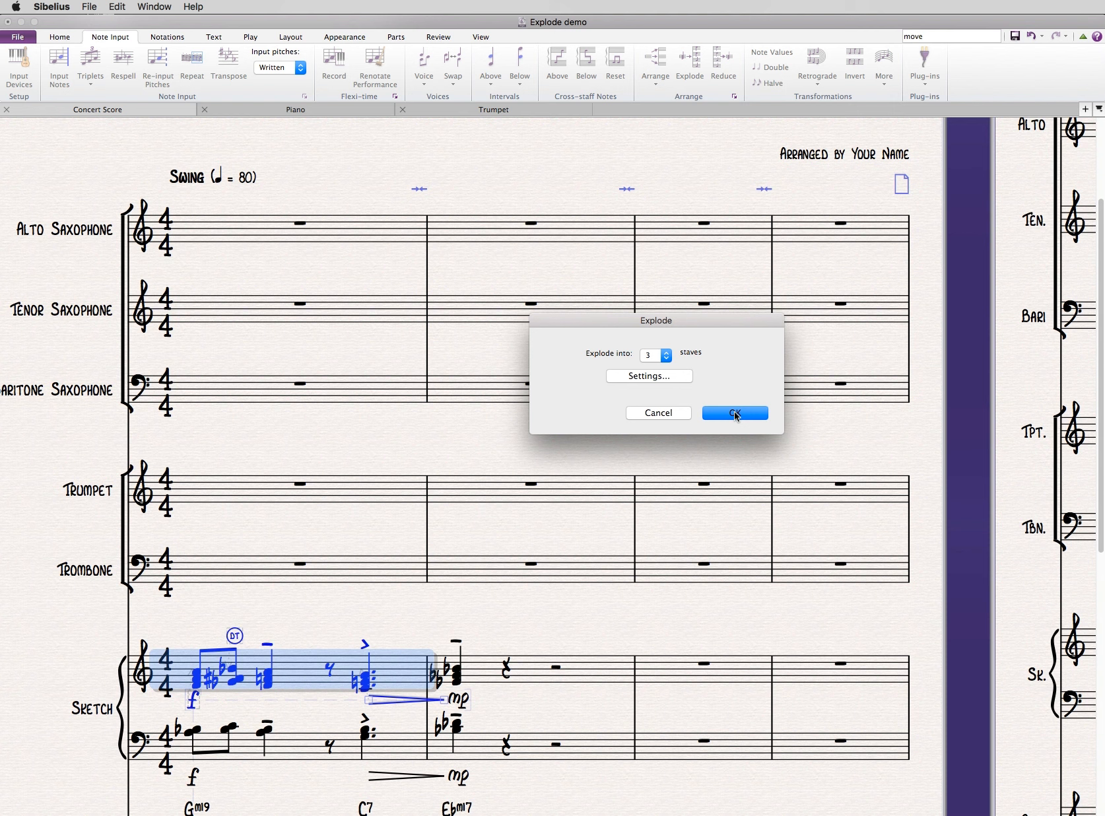
left_click(736, 414)
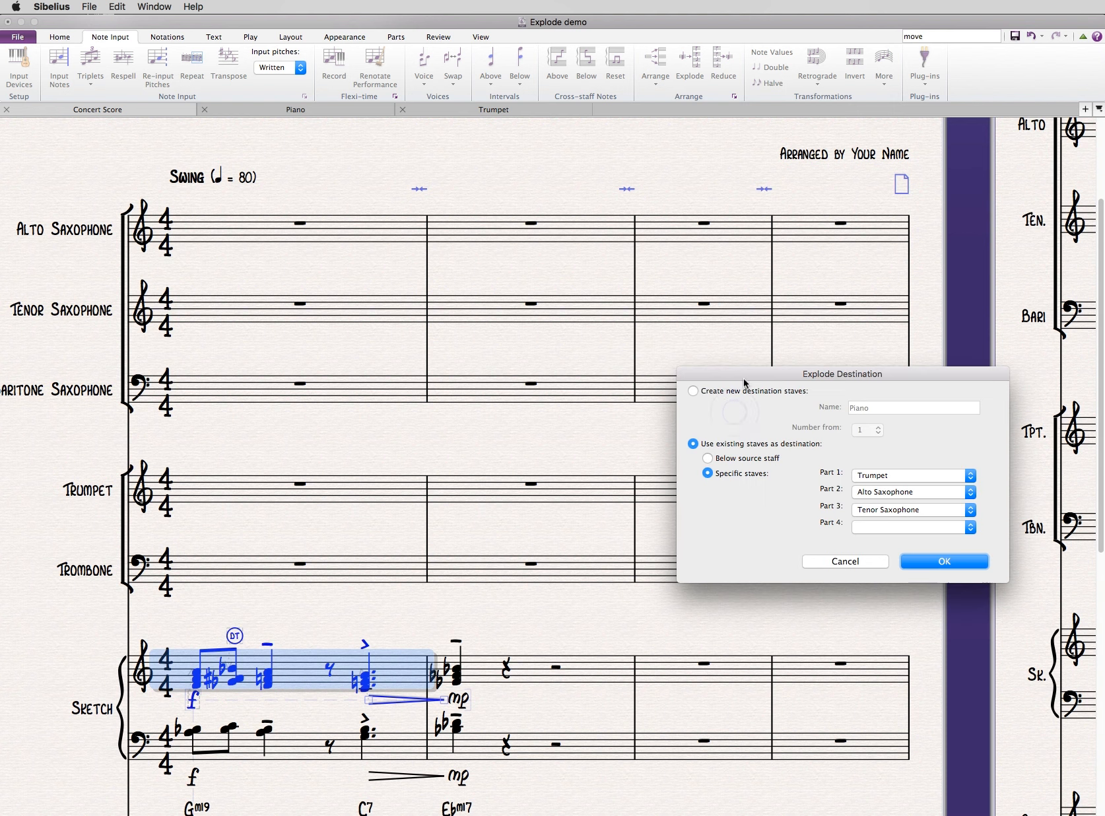
- Try the option to create new destination staves, and return to using existing staves as the destination
left_click_drag(744, 379, 492, 345)
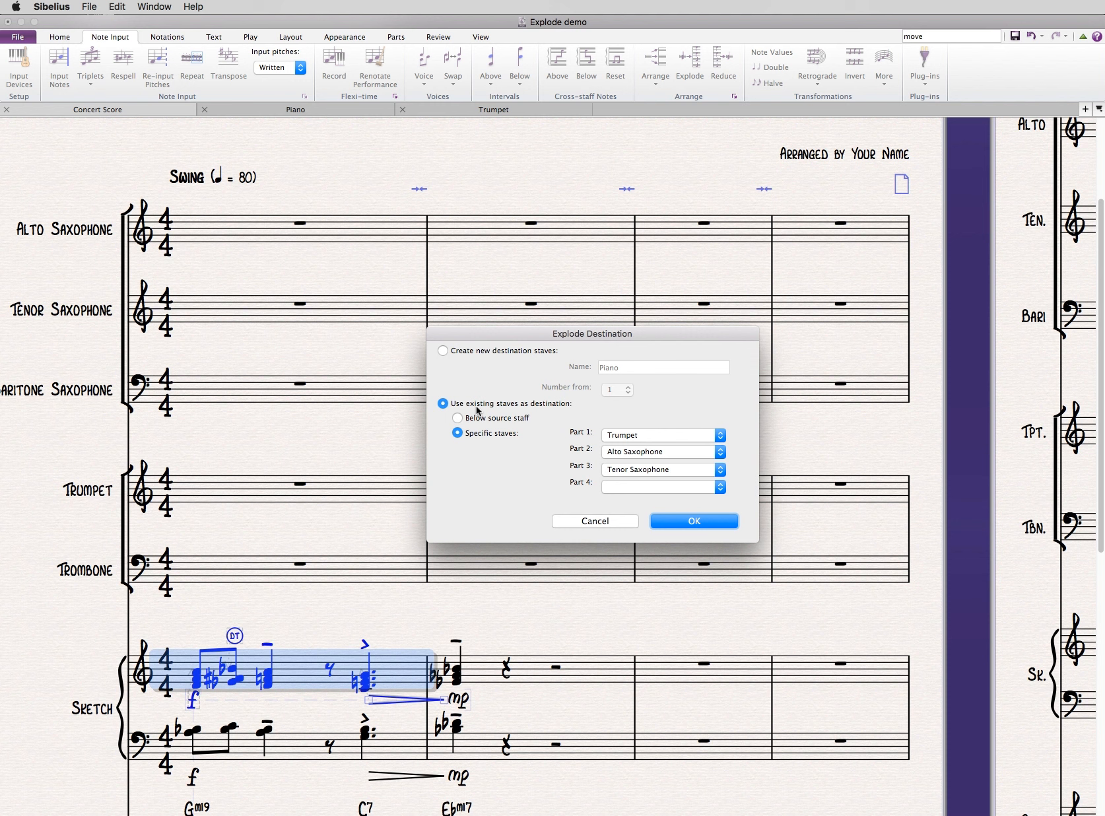
left_click(486, 356)
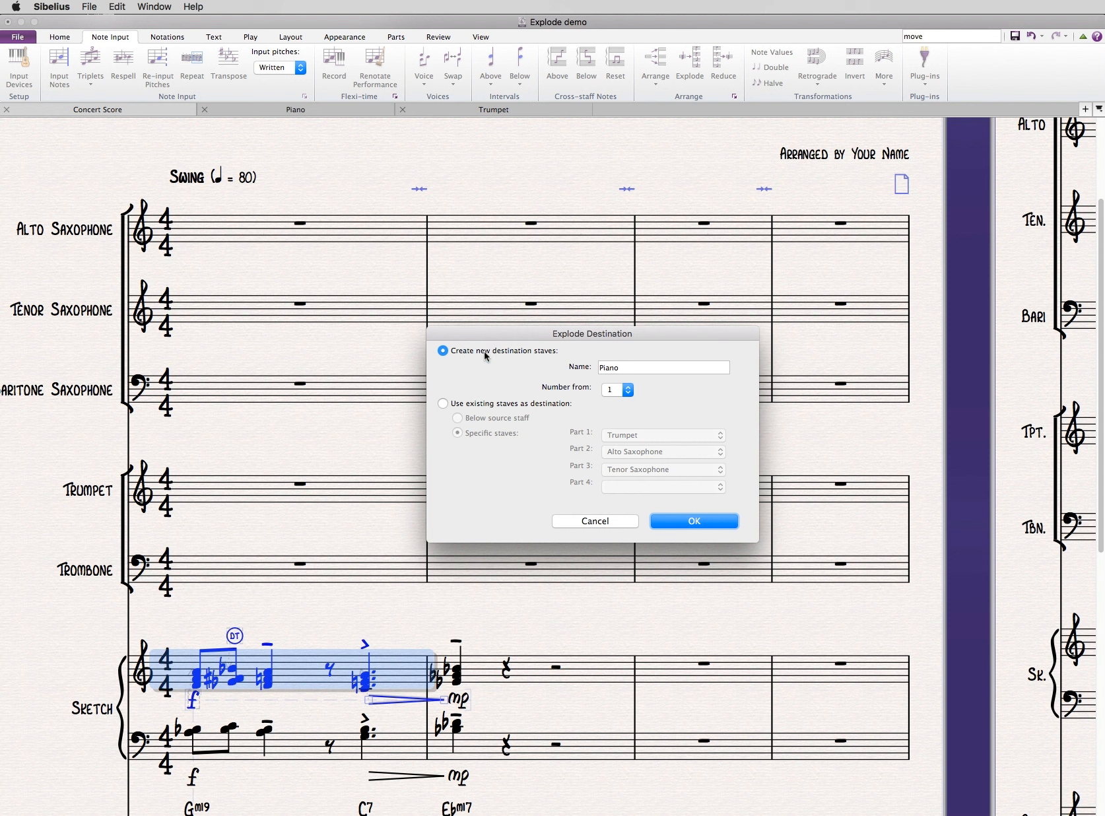
left_click(485, 404)
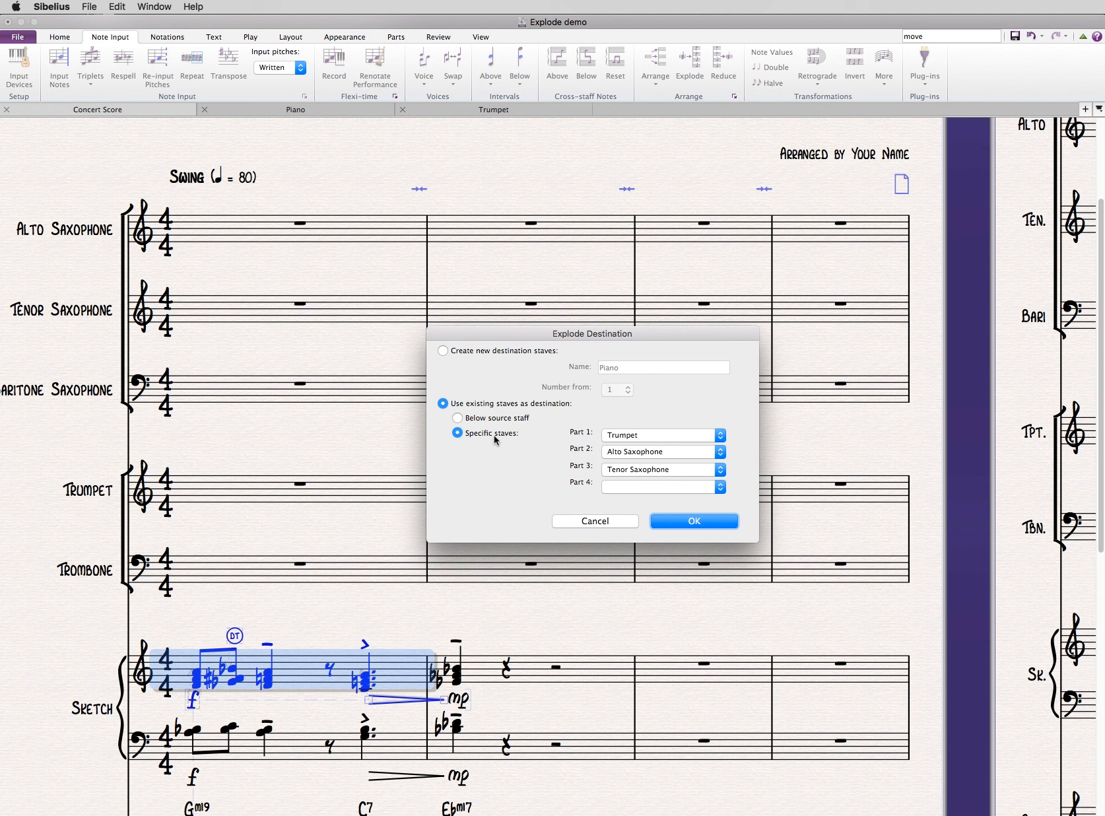
- Set the explode destinations of Parts 1, 2 and 3 to Alto Saxophone, Tenor Saxophone and Baritone Saxophone
left_click(646, 435)
left_click(525, 483)
left_click(645, 437)
left_click(646, 420)
left_click(643, 433)
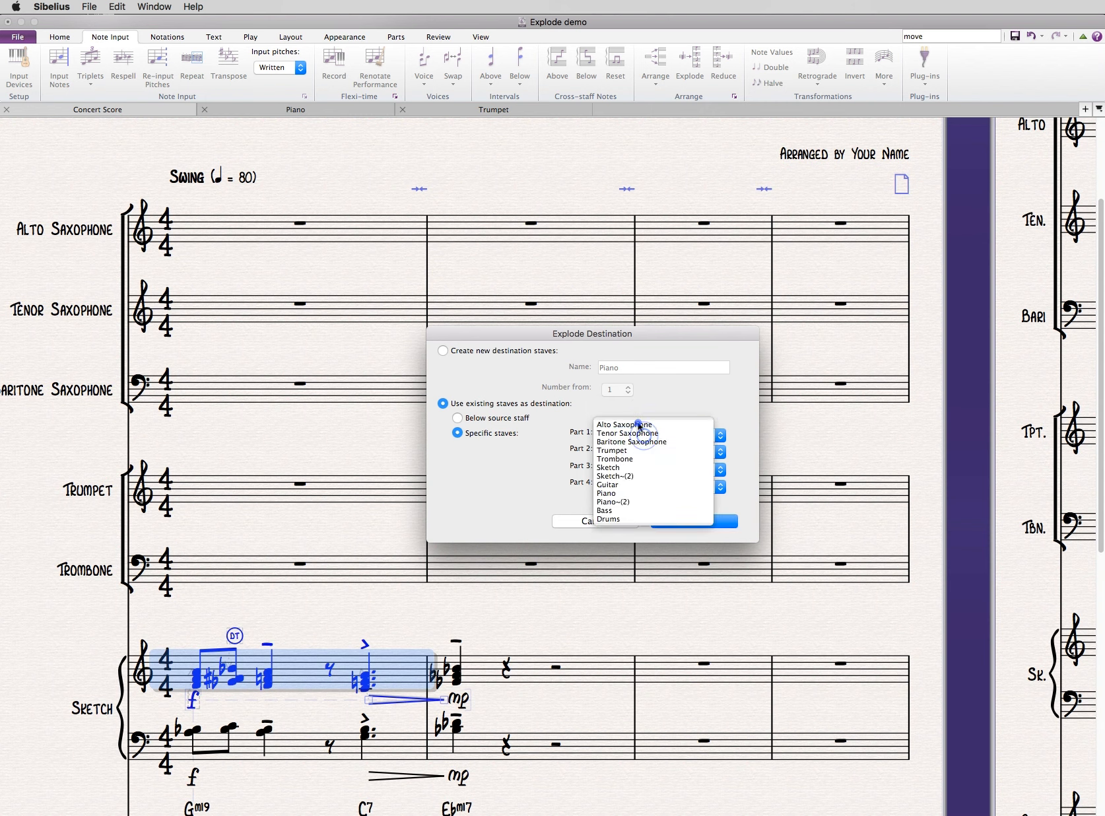
left_click(638, 424)
left_click(640, 452)
left_click(641, 460)
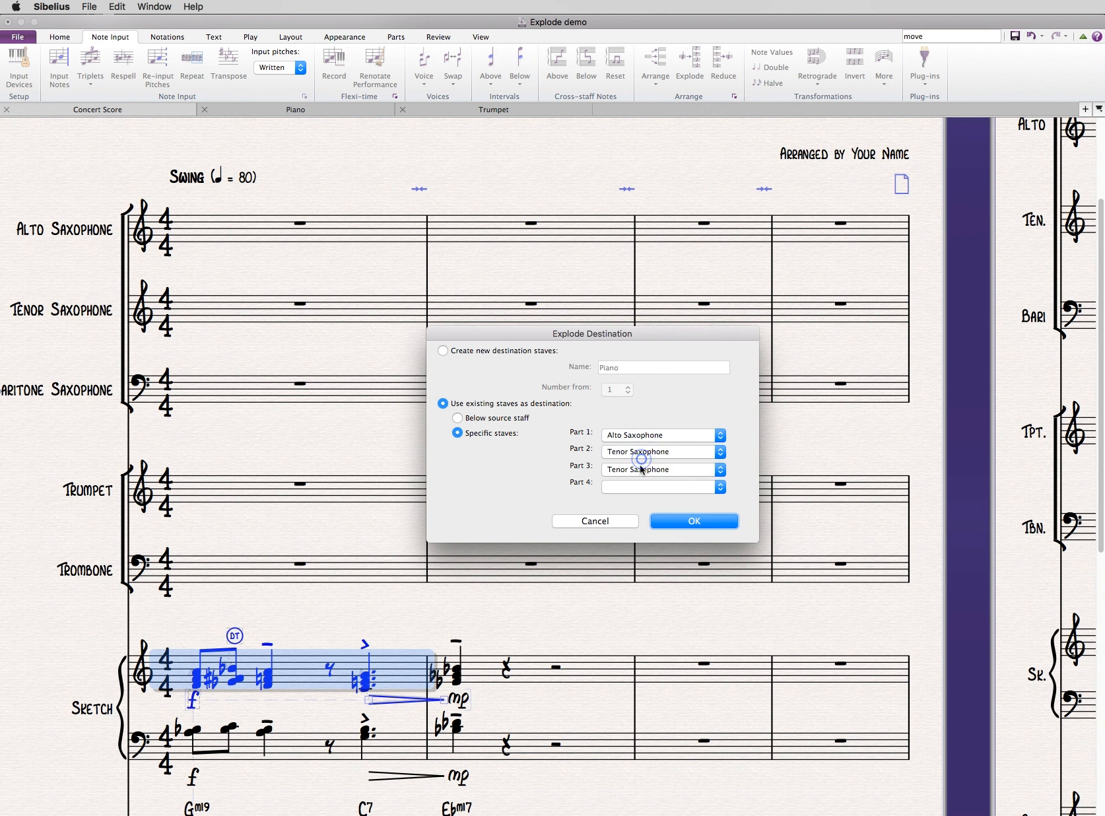
left_click(641, 469)
left_click(639, 479)
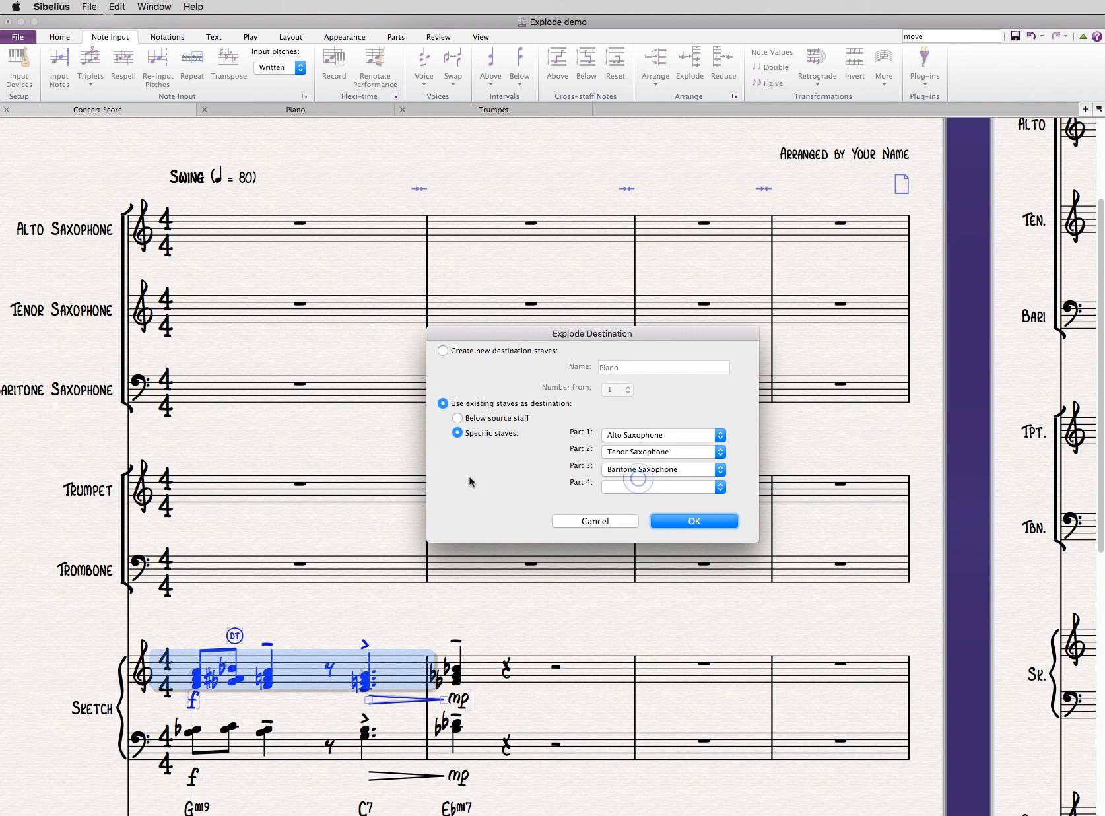
- Explode the upper Sketch bar with Trumpet as Part 1, Alto Saxophone as Part 2 and Tenor Saxophone as Part 3
left_click(658, 437)
left_click(650, 460)
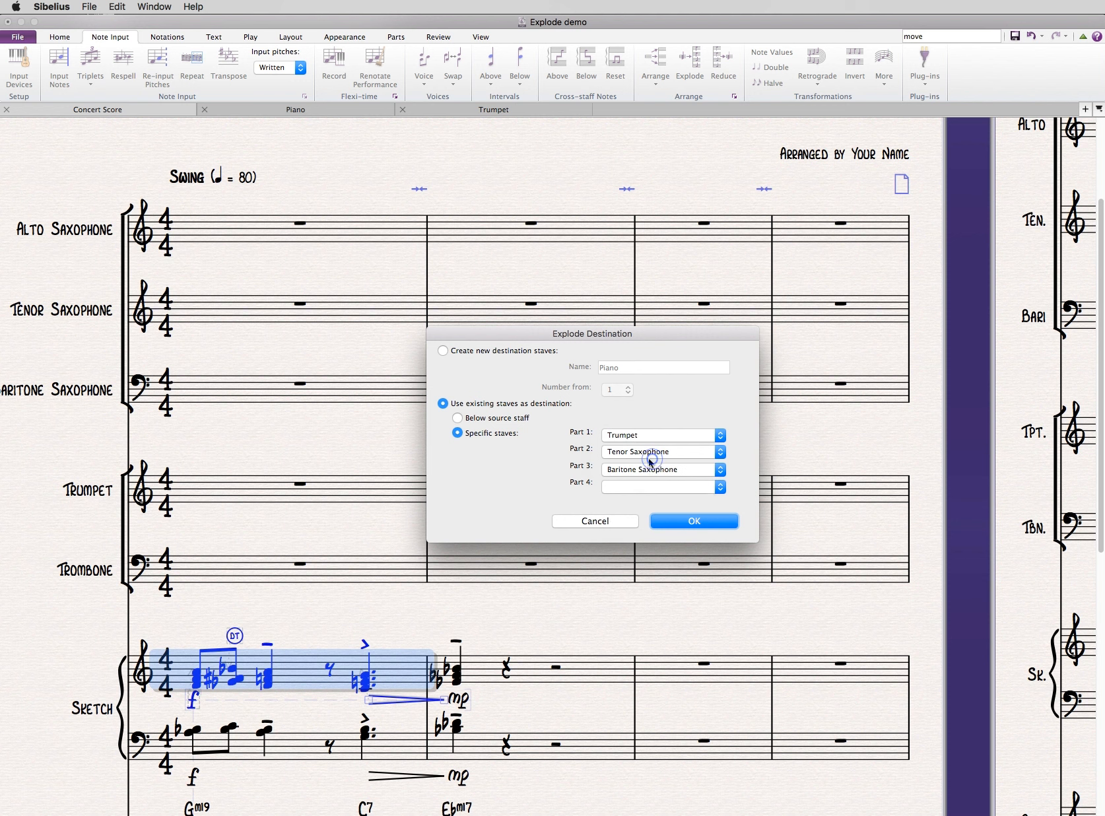
left_click(634, 453)
left_click(634, 441)
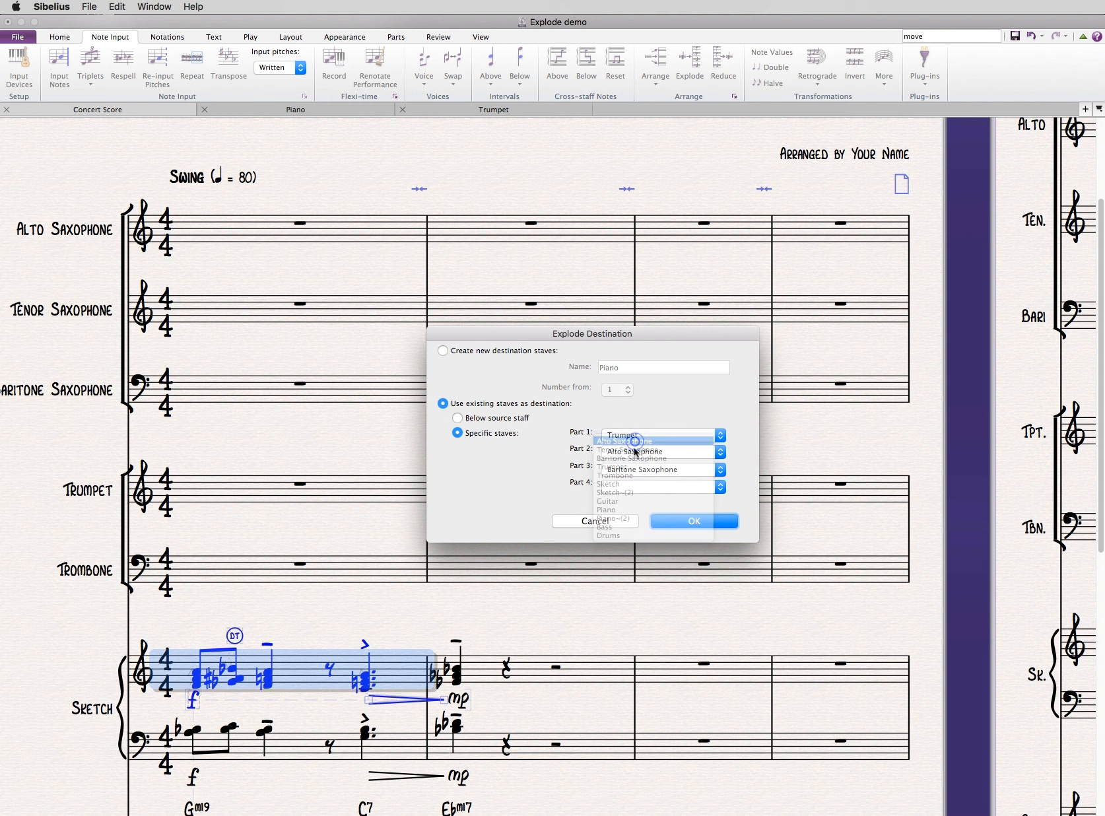
left_click(634, 468)
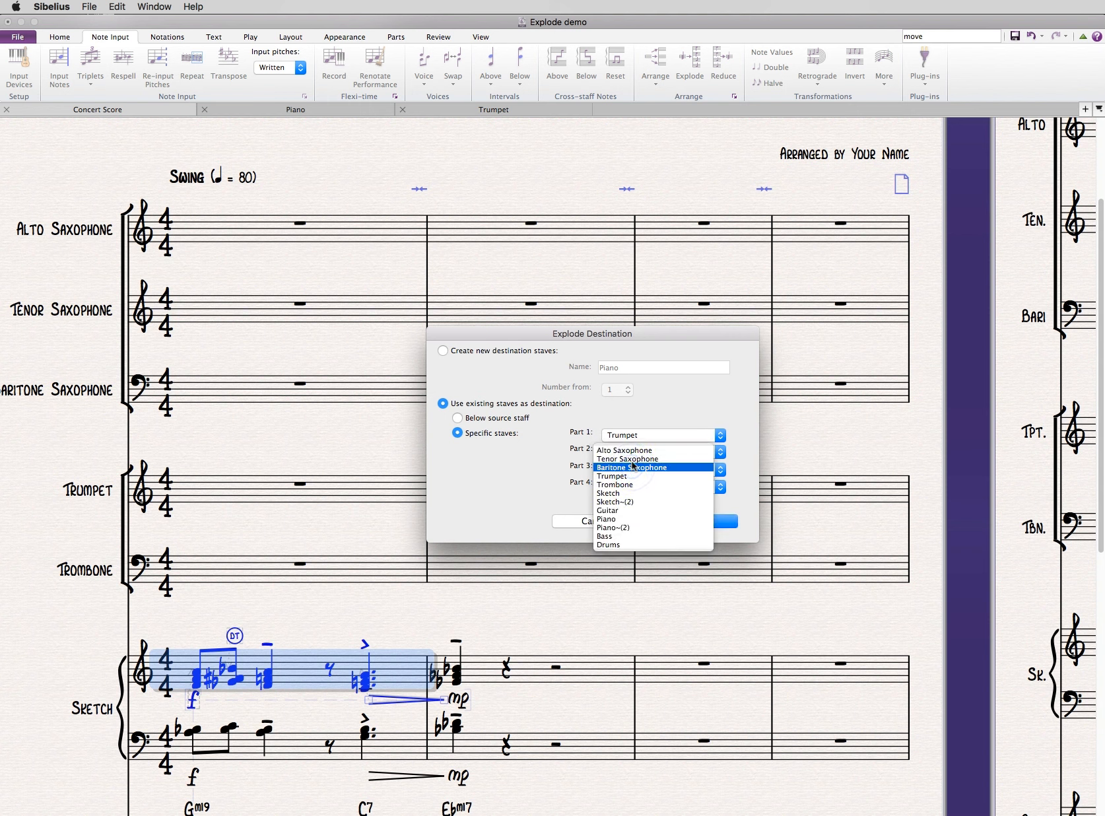
left_click(628, 459)
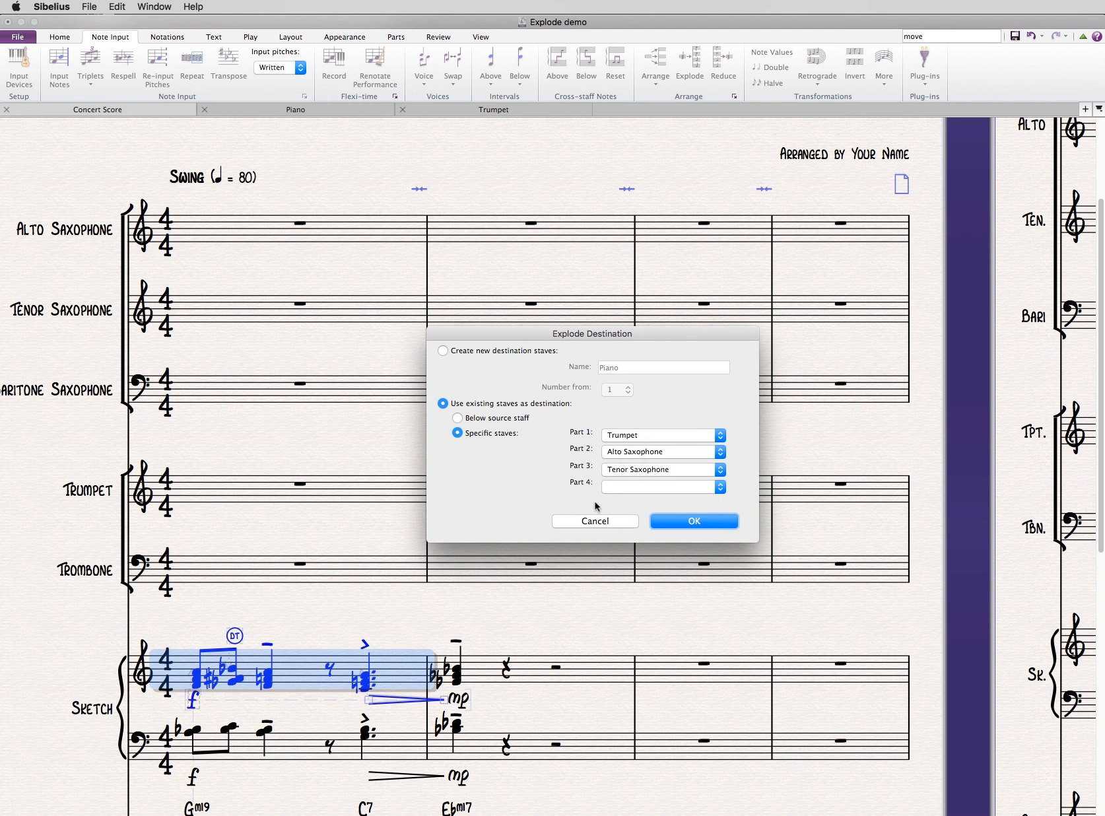
left_click(663, 521)
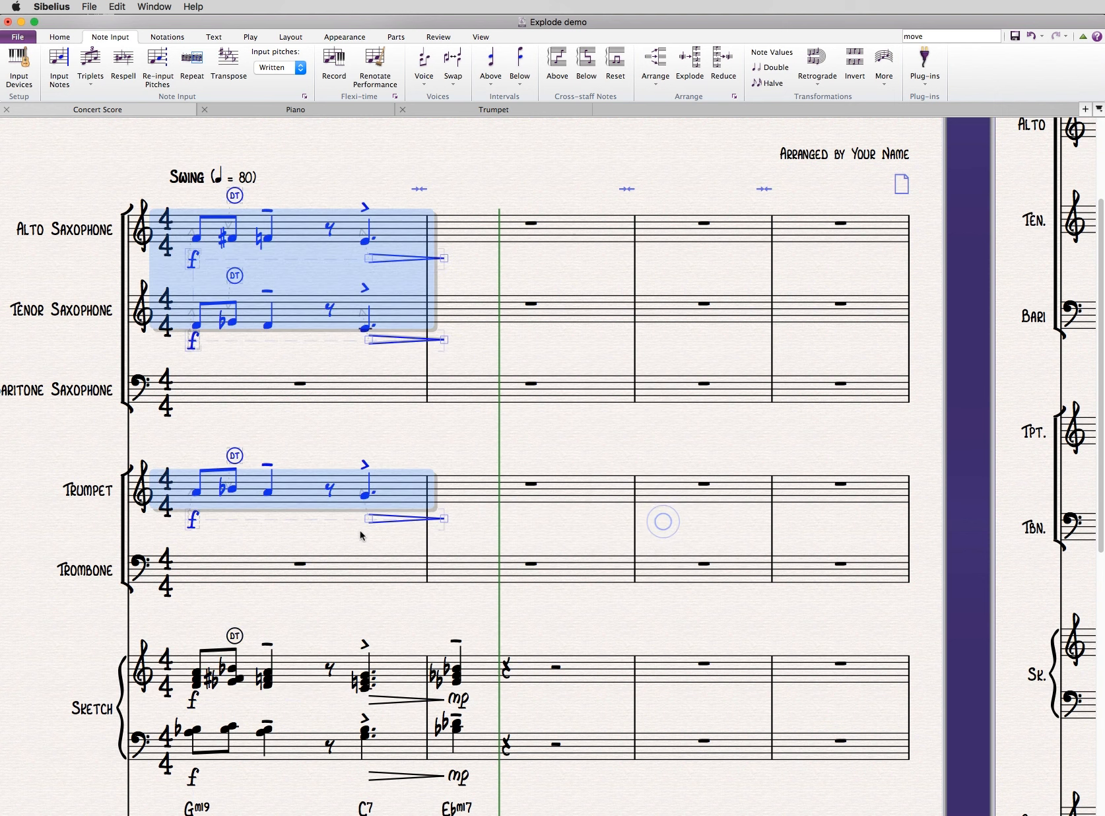
left_click(361, 441)
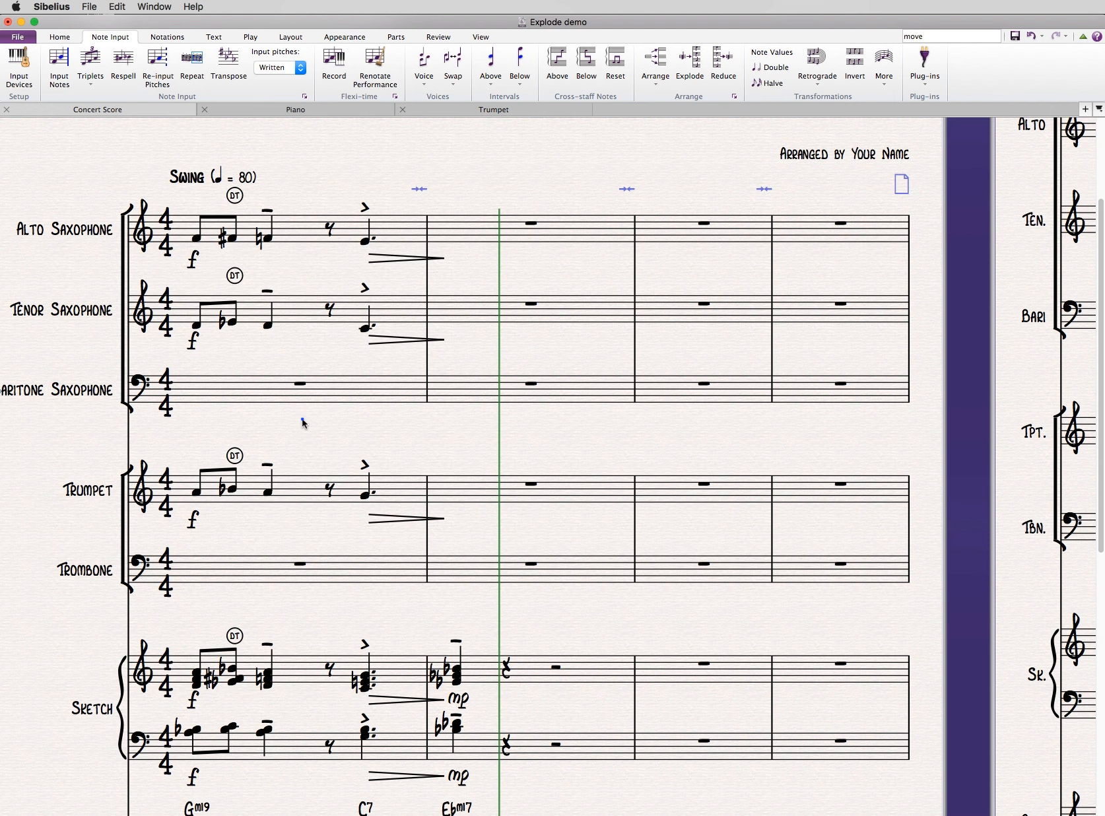
- Start an Explode of bar 1 of the lower Sketch staff into 2 staves, keeping the existing explode settings
left_click_drag(302, 422, 329, 417)
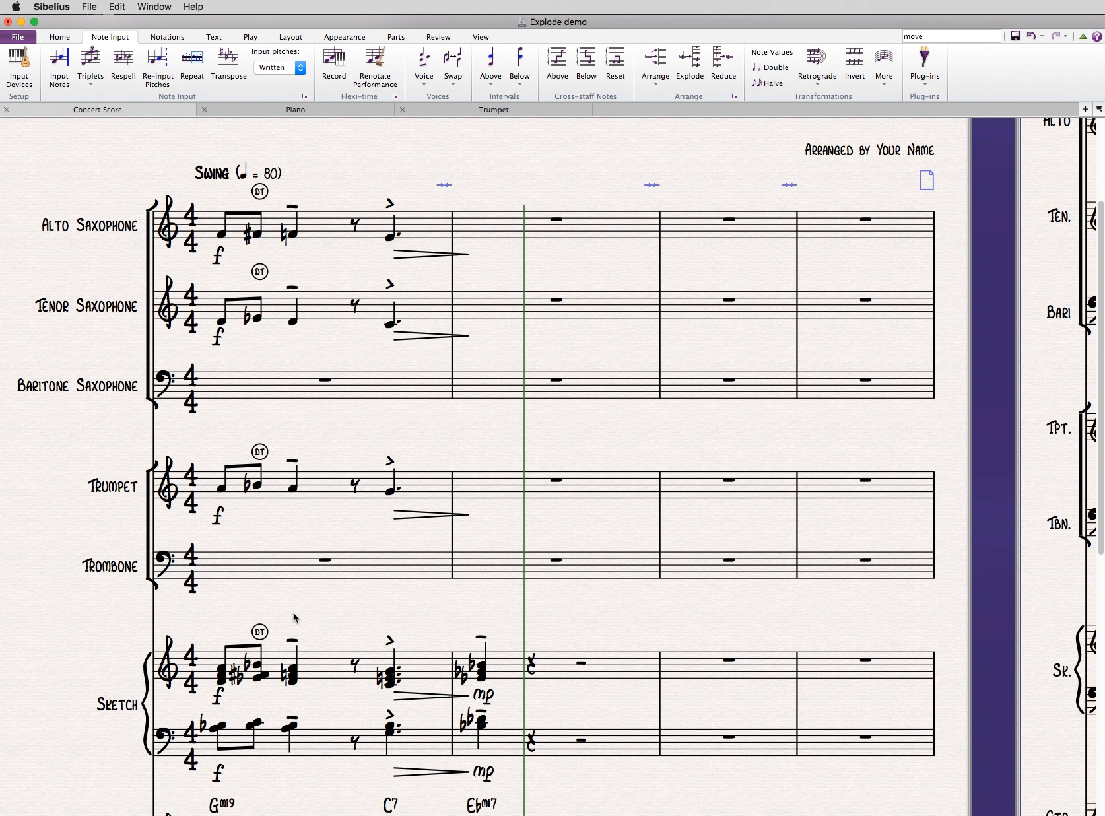
left_click(312, 745)
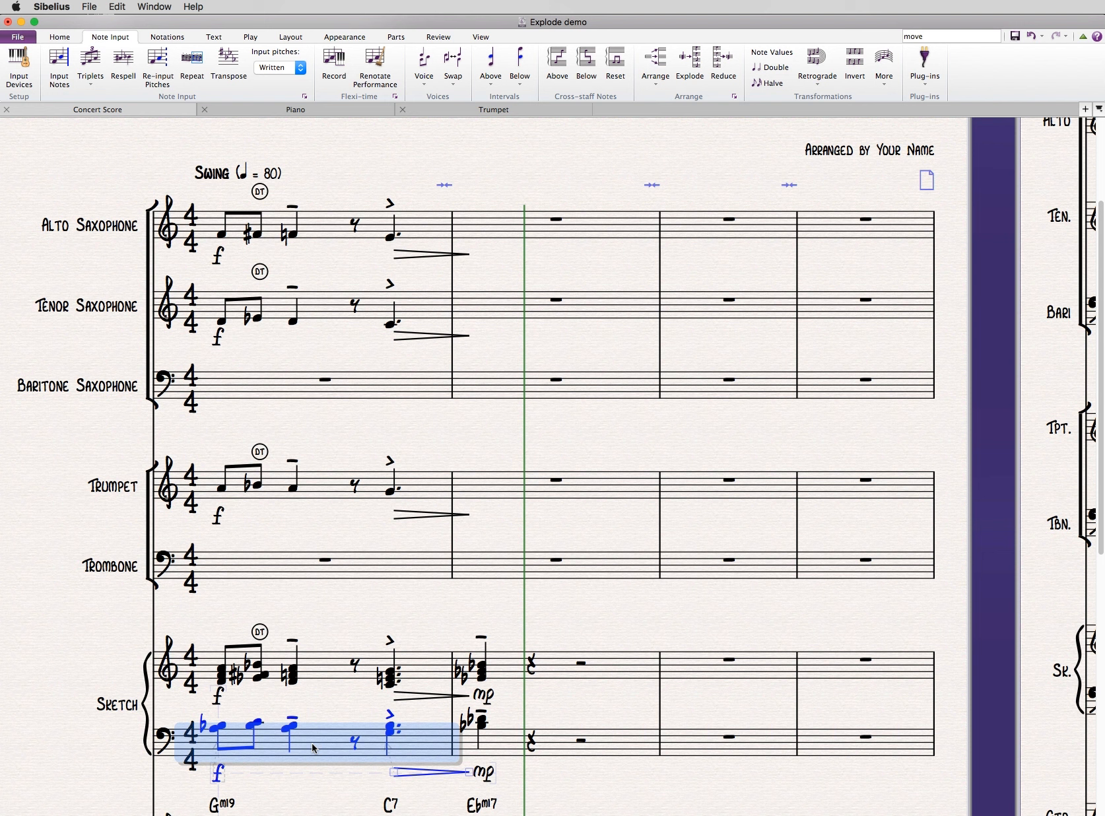
key("super+shift+e")
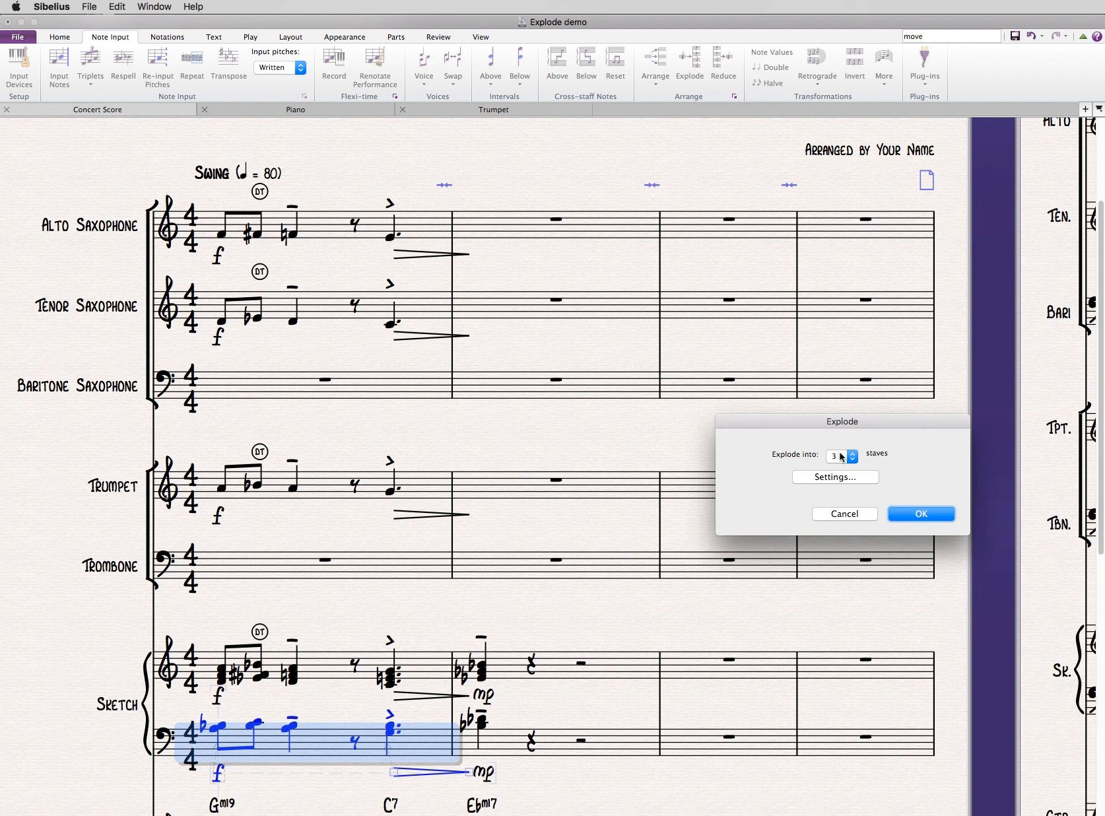
double_click(840, 449)
type("2")
left_click(825, 482)
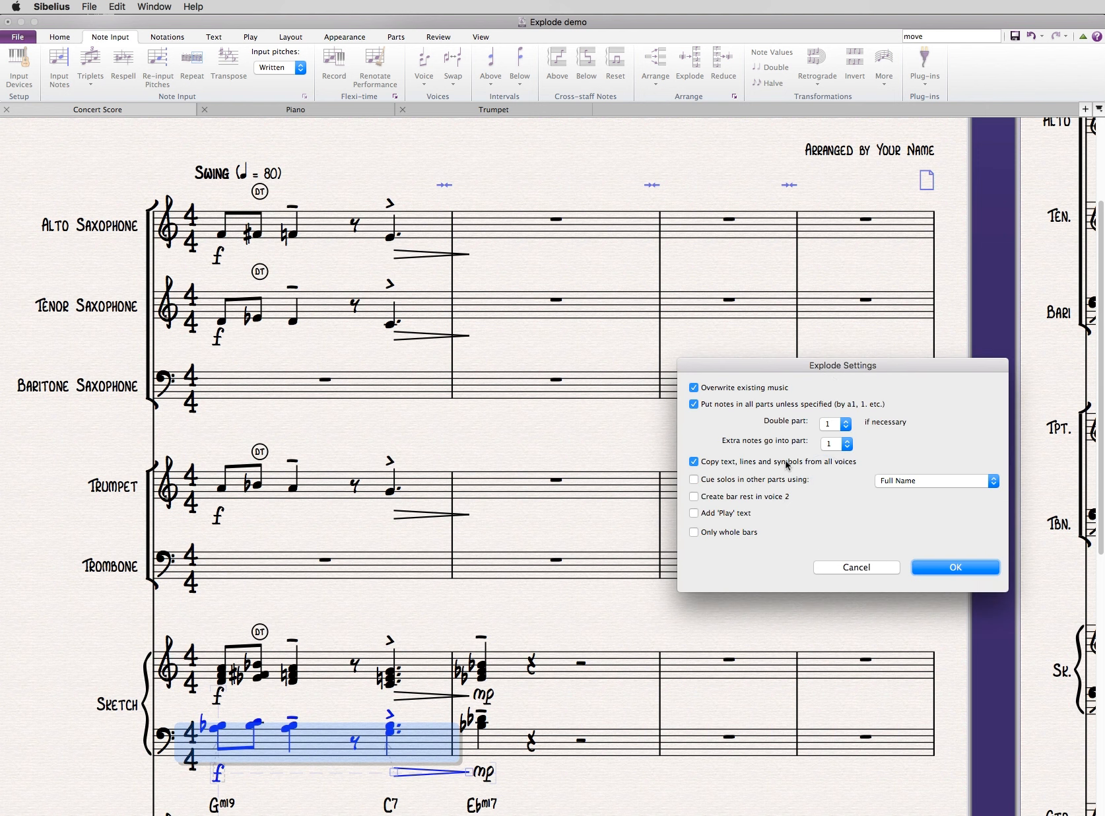
left_click(940, 566)
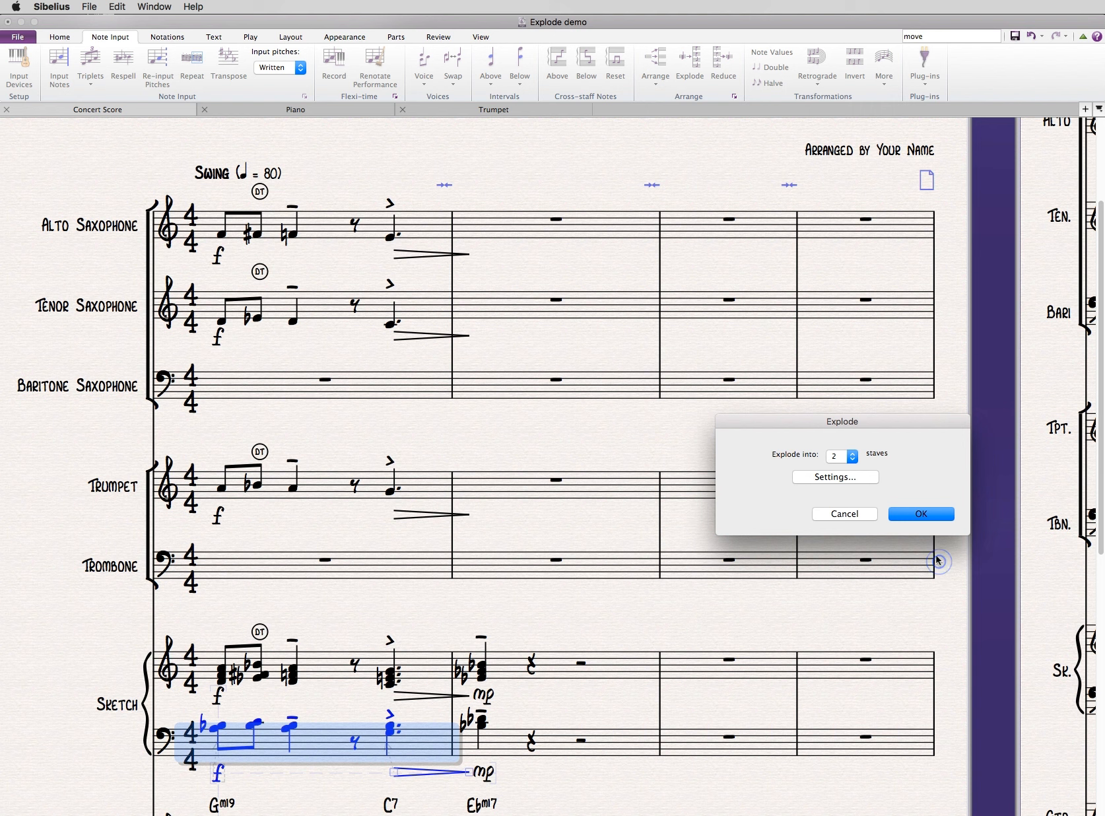
left_click(925, 517)
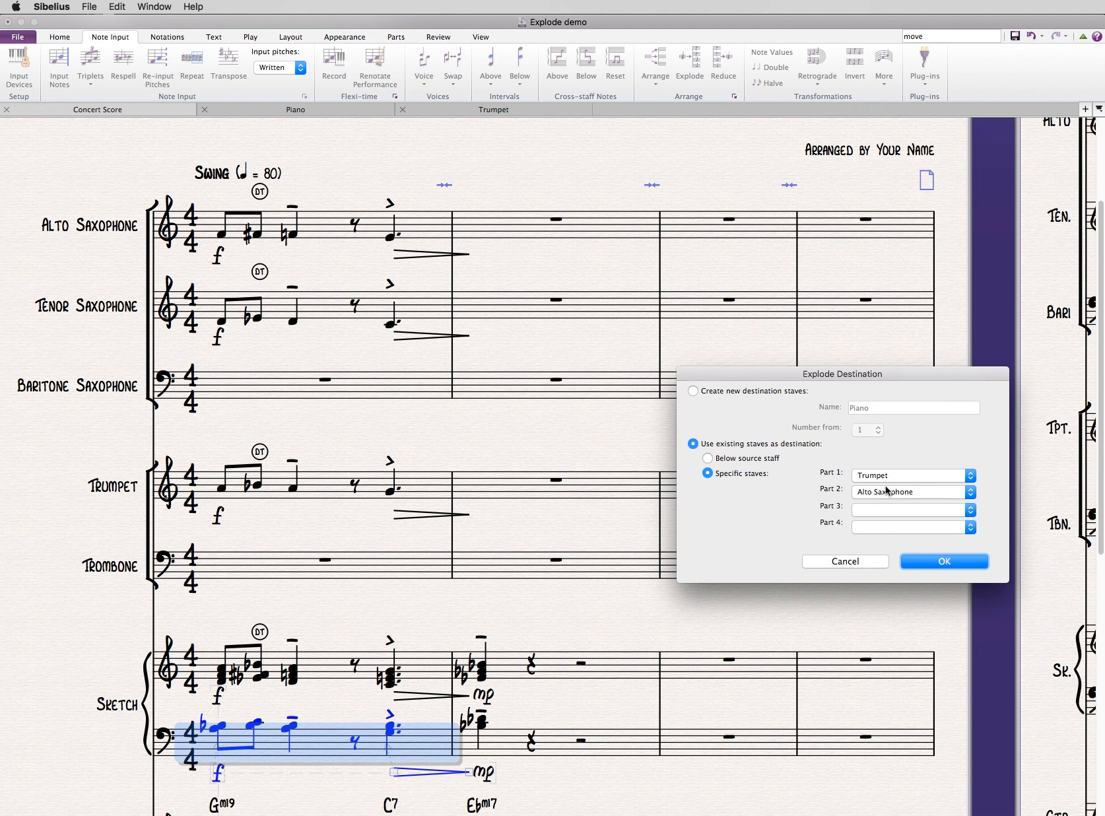
- Explode the lower Sketch bar with Trombone as Part 1 and Baritone Saxophone as Part 2
left_click(892, 477)
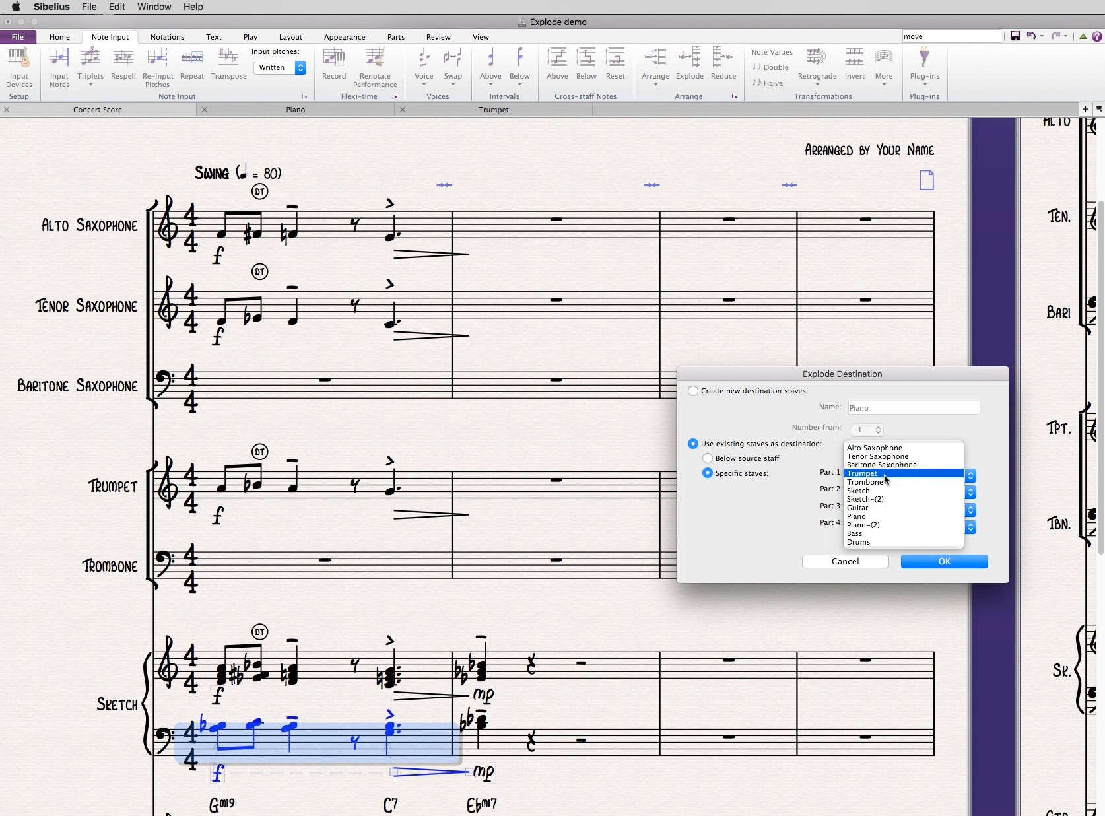
left_click(884, 482)
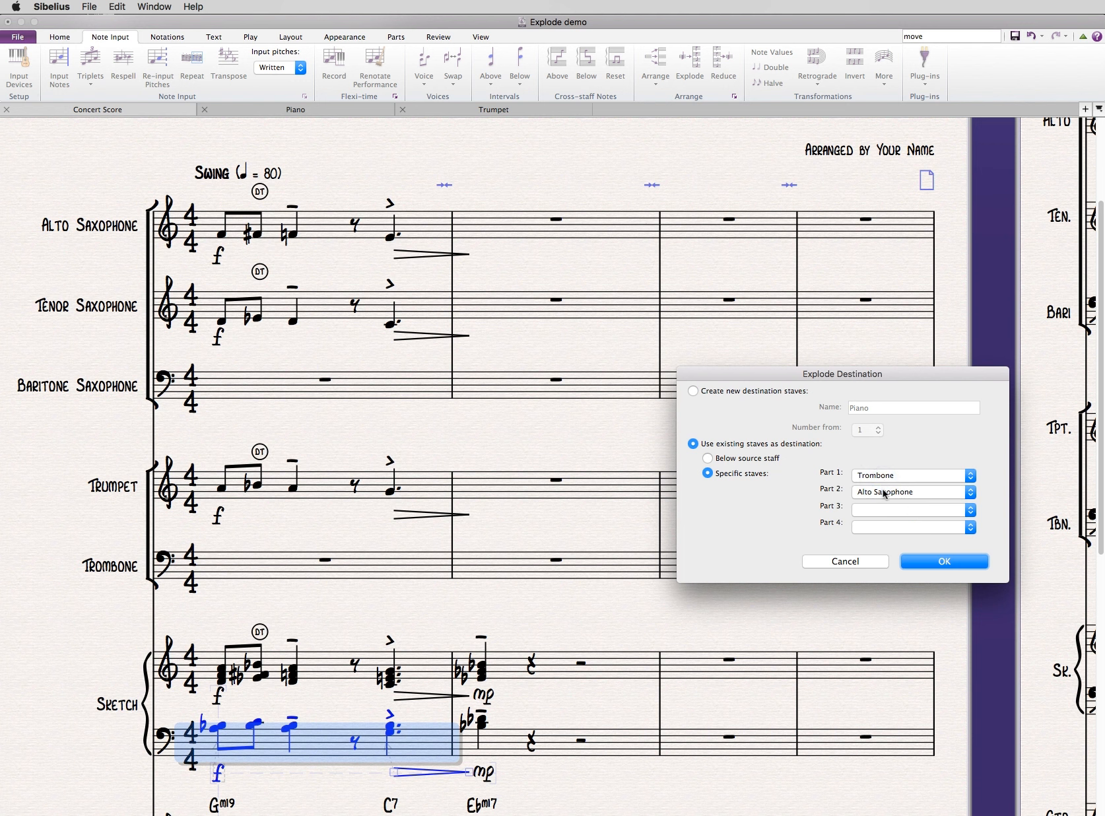
left_click(883, 493)
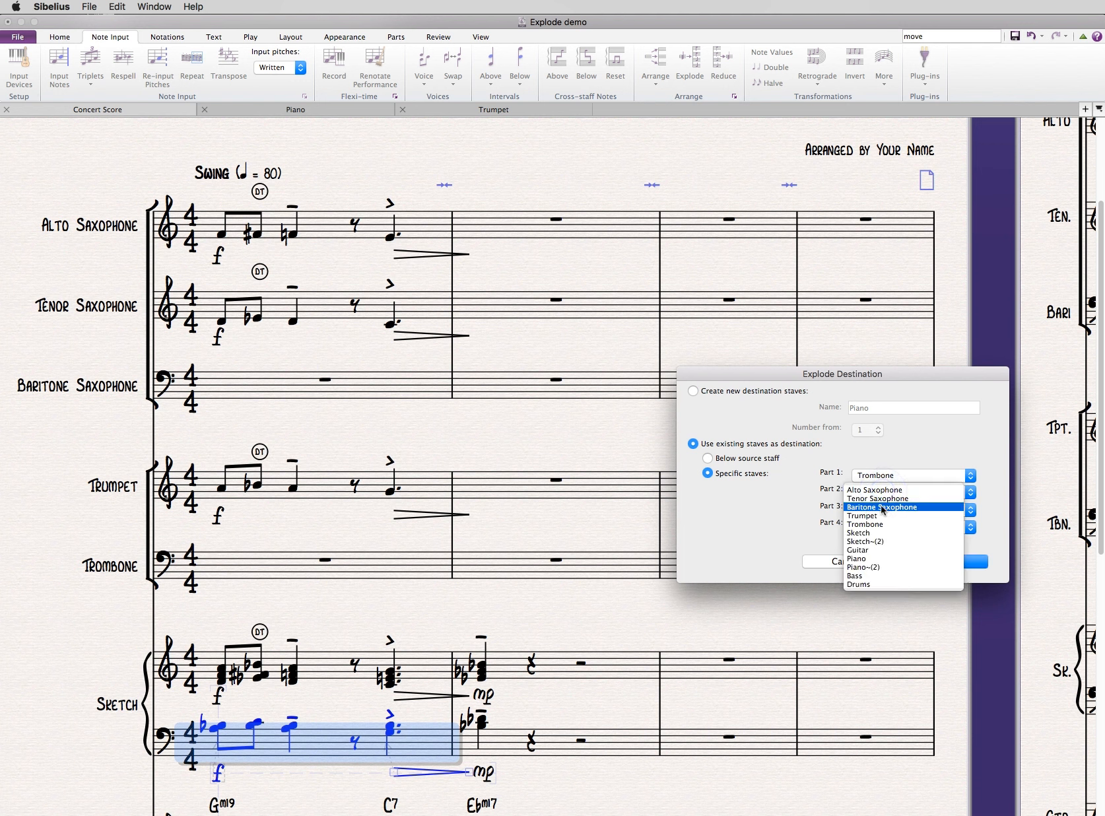
left_click(880, 507)
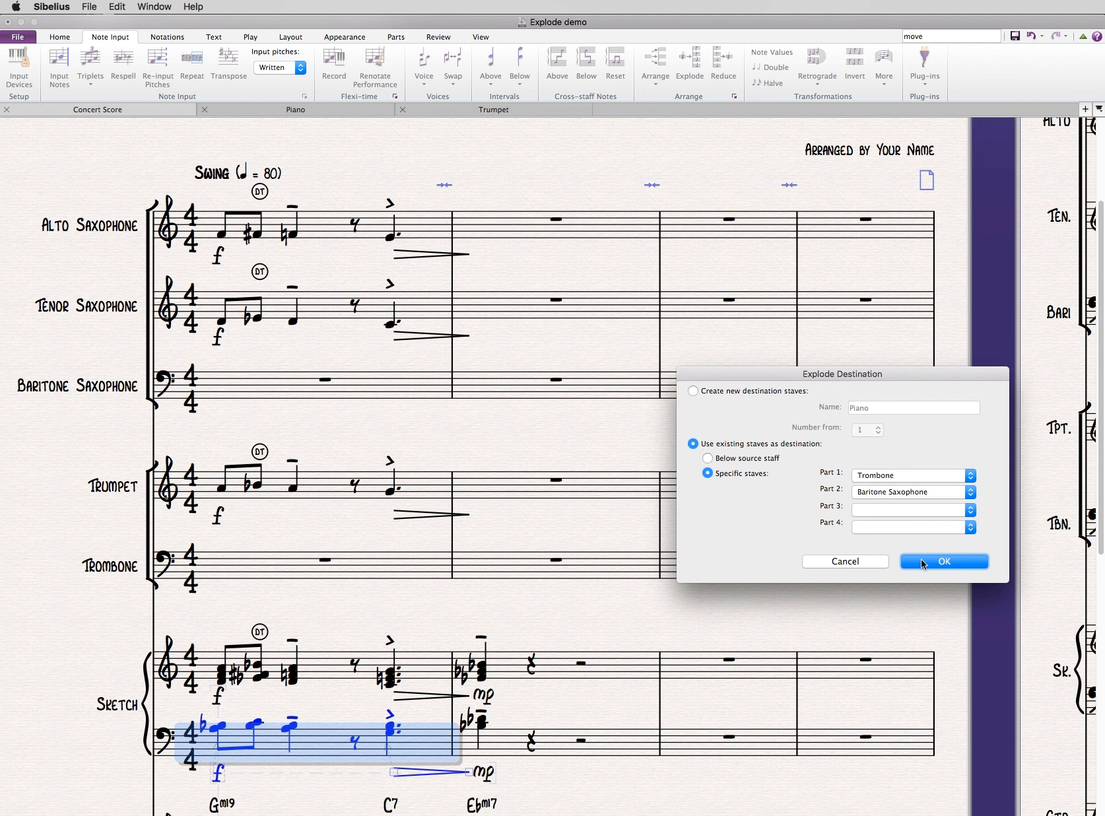
left_click(923, 562)
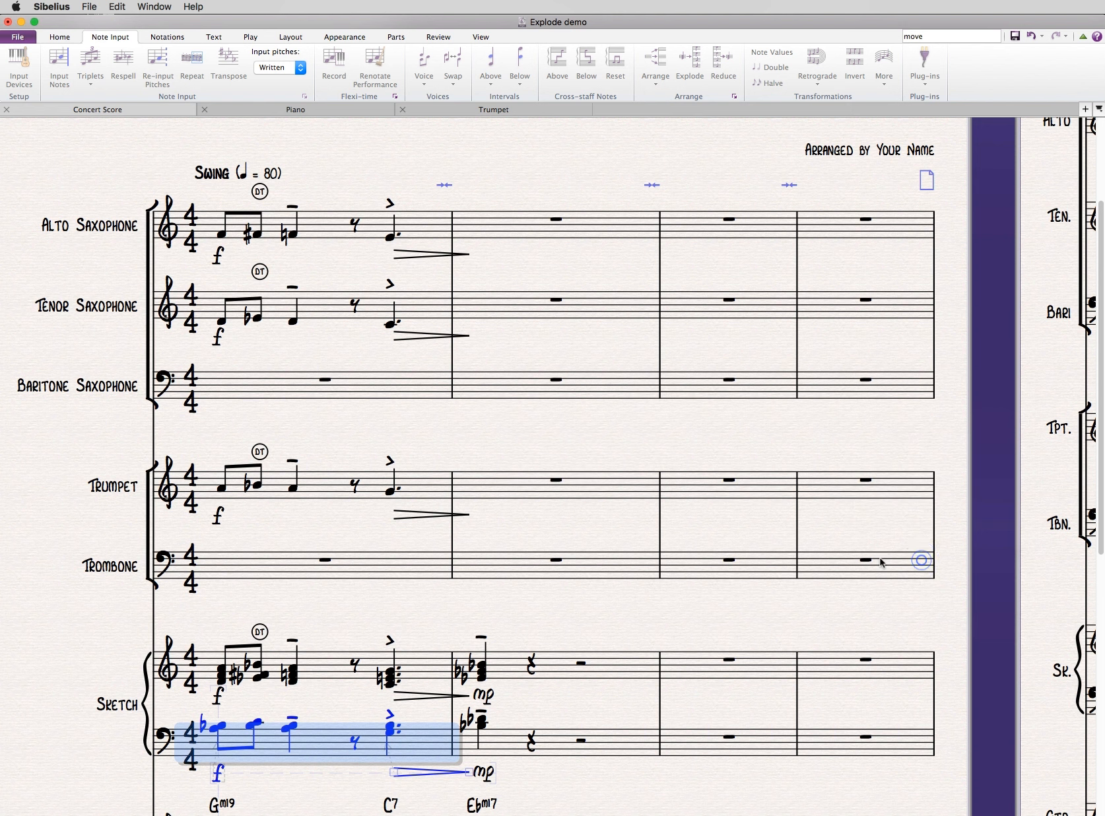
left_click(557, 425)
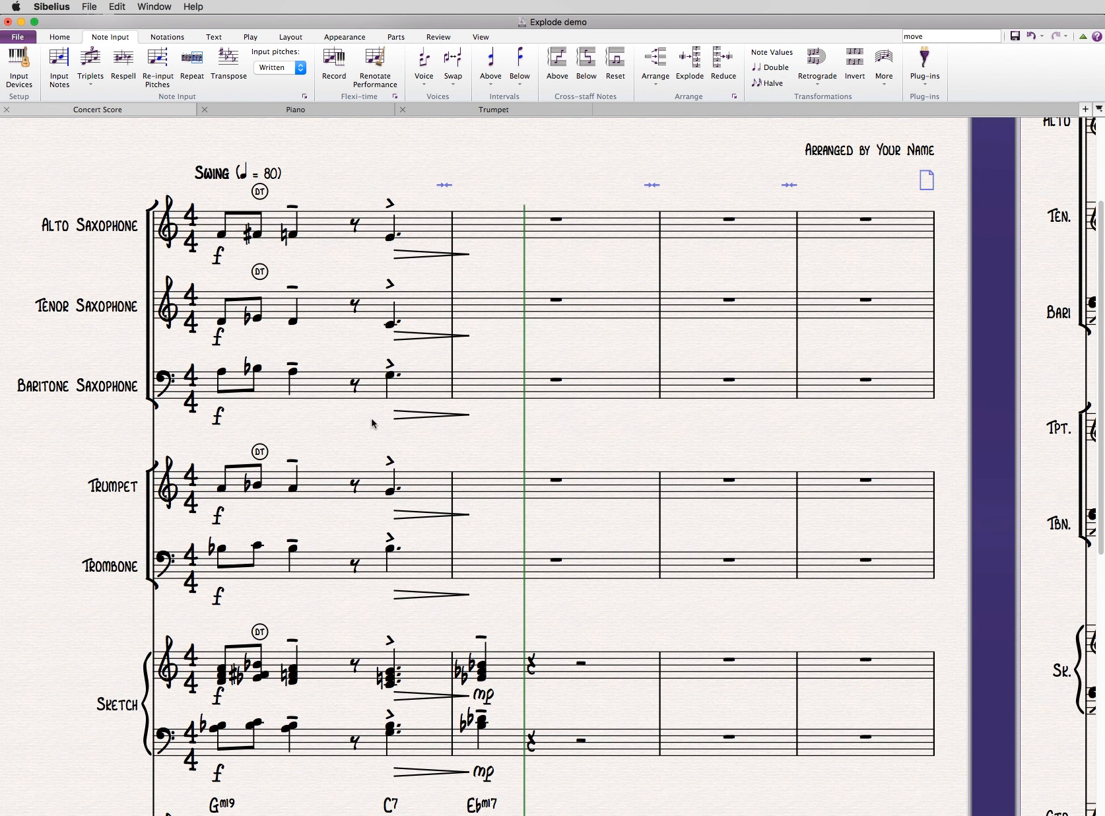
- Examine the circled DT markings above bar 1 of the Trumpet, Tenor Saxophone and Alto Saxophone staves
left_click(260, 452)
left_click(260, 272)
left_click(261, 193)
left_click(260, 272, "super")
left_click(260, 452, "super")
left_click(309, 438)
- Set up an advanced filter for bar 1 of the Alto Saxophone through Trombone staves that finds only text
left_click(322, 224)
left_click(314, 563, "shift")
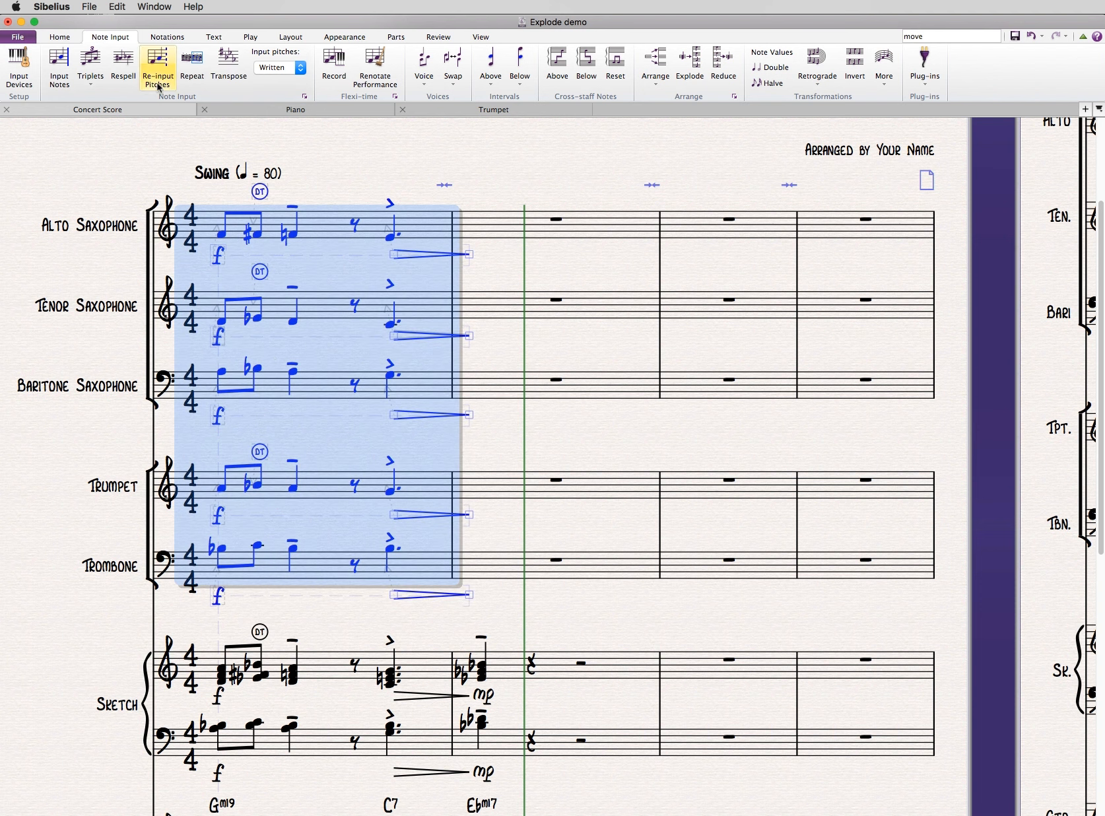
left_click(59, 37)
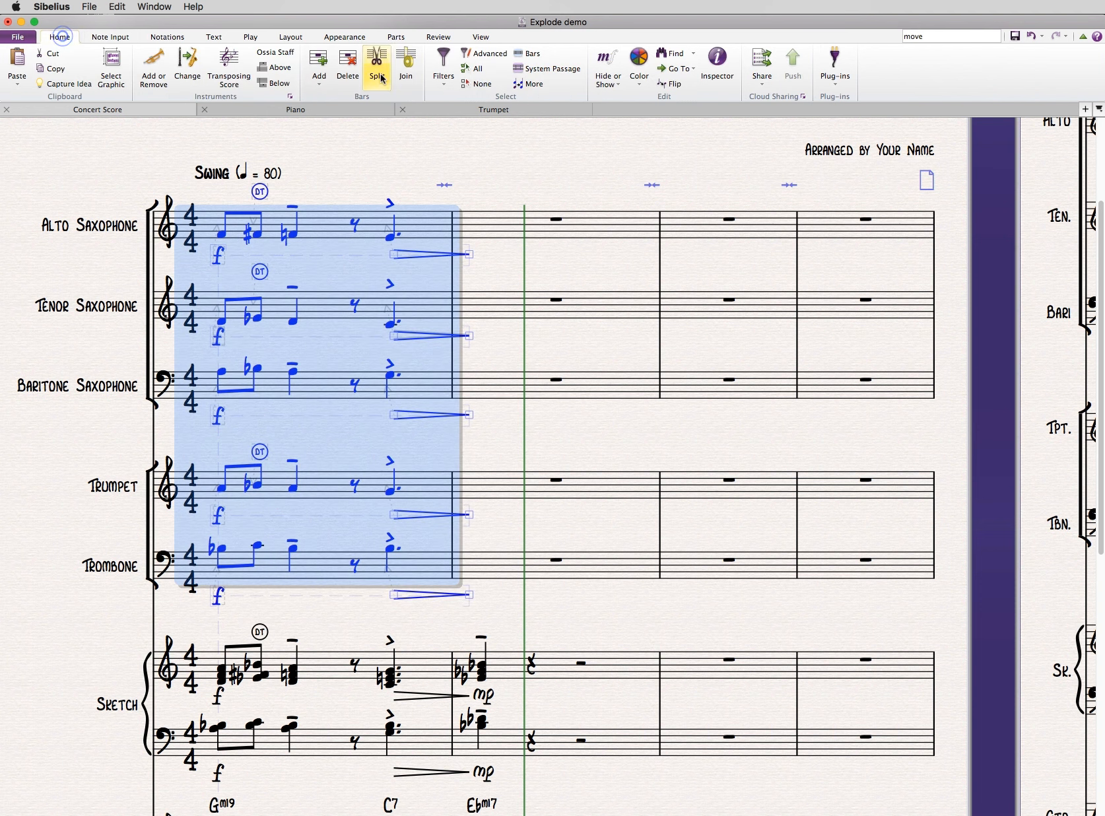
left_click(488, 54)
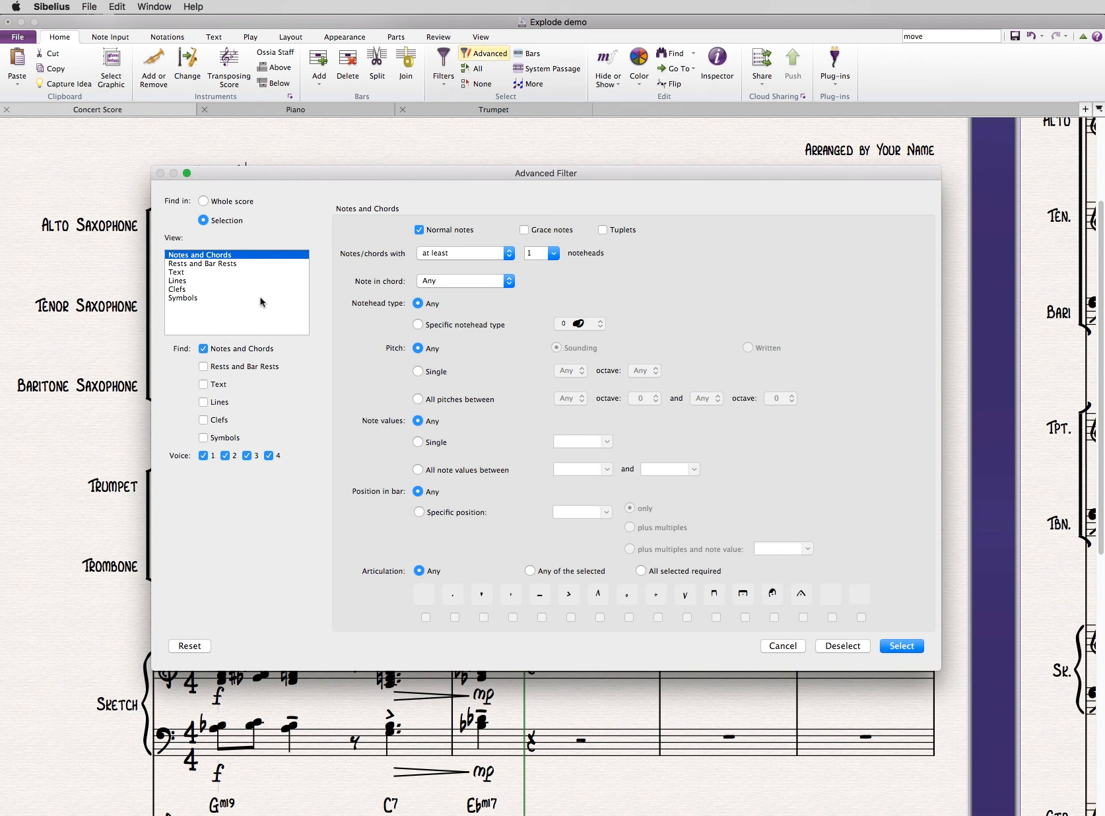
left_click(195, 273)
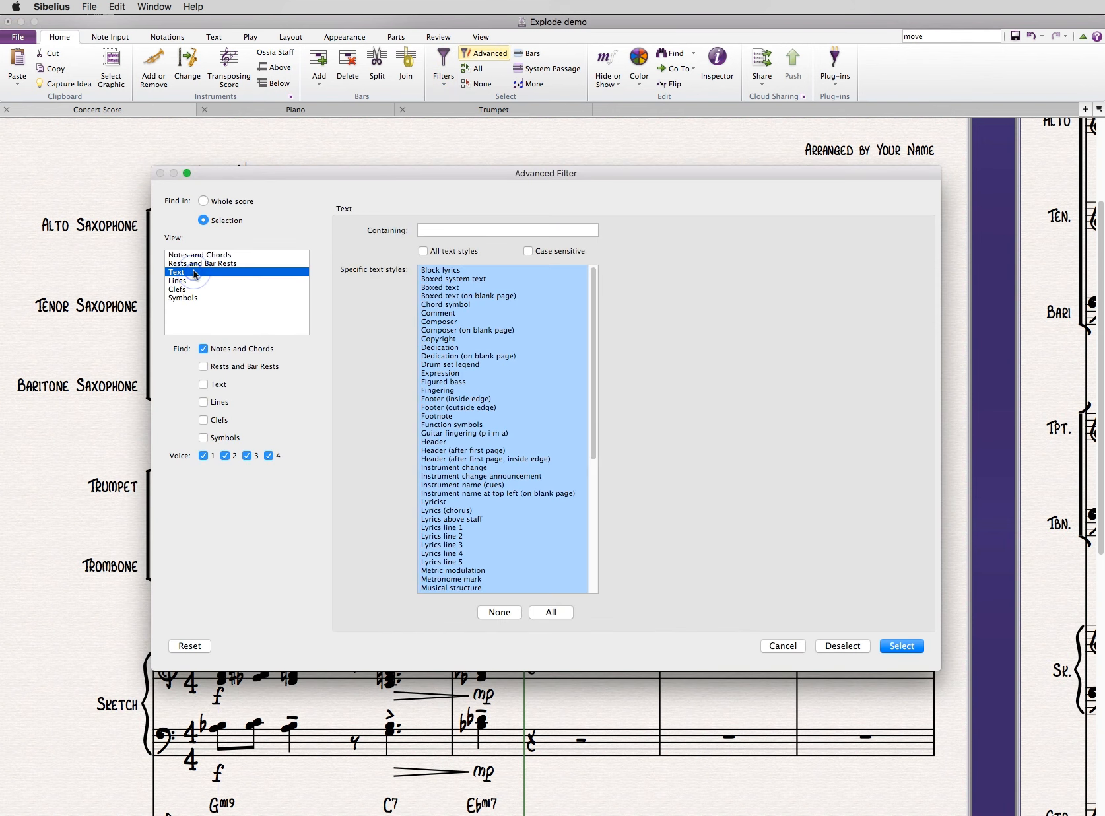
left_click(204, 349)
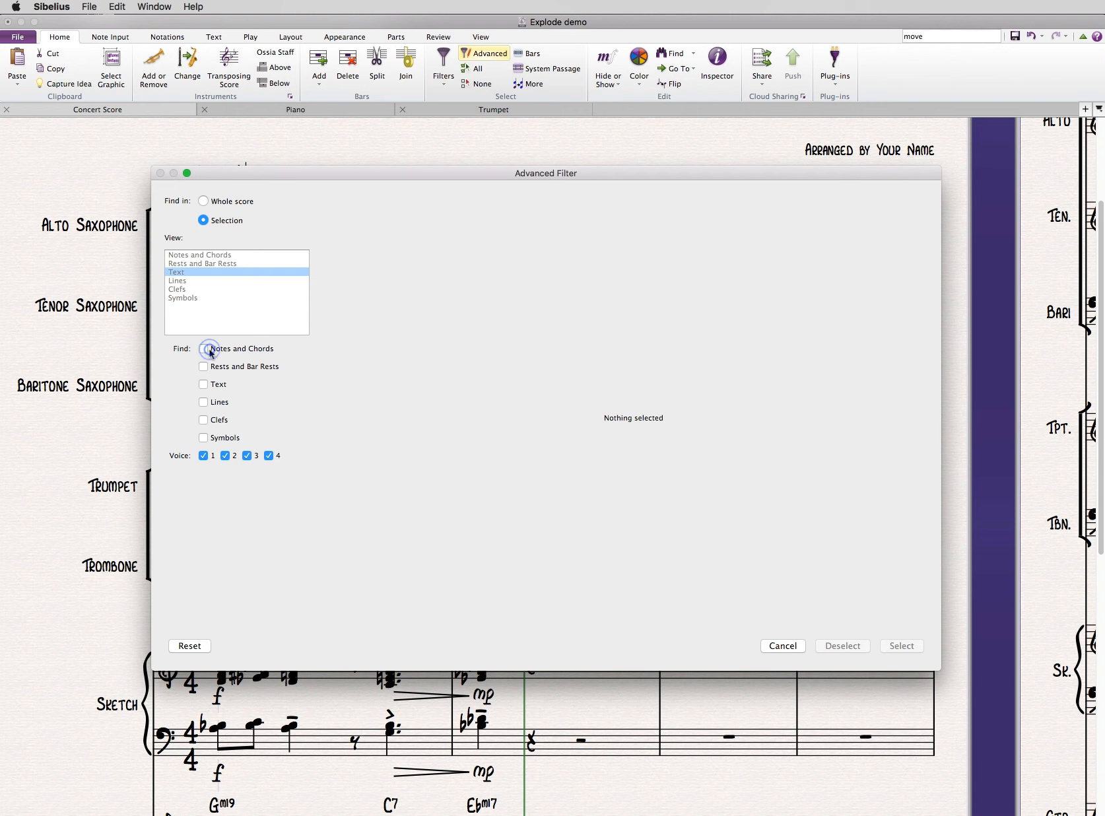
left_click(203, 384)
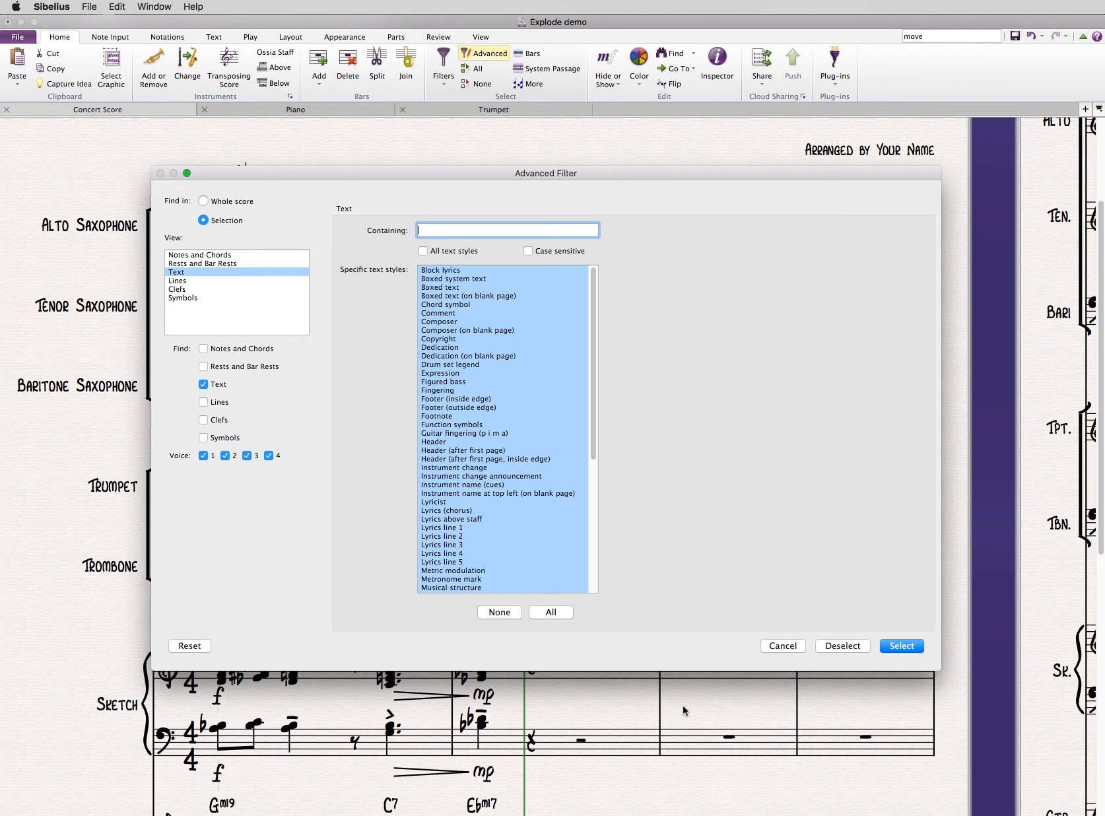
- Limit the filter to the Fingering text style, select the matching DT markings and delete them
left_click(496, 612)
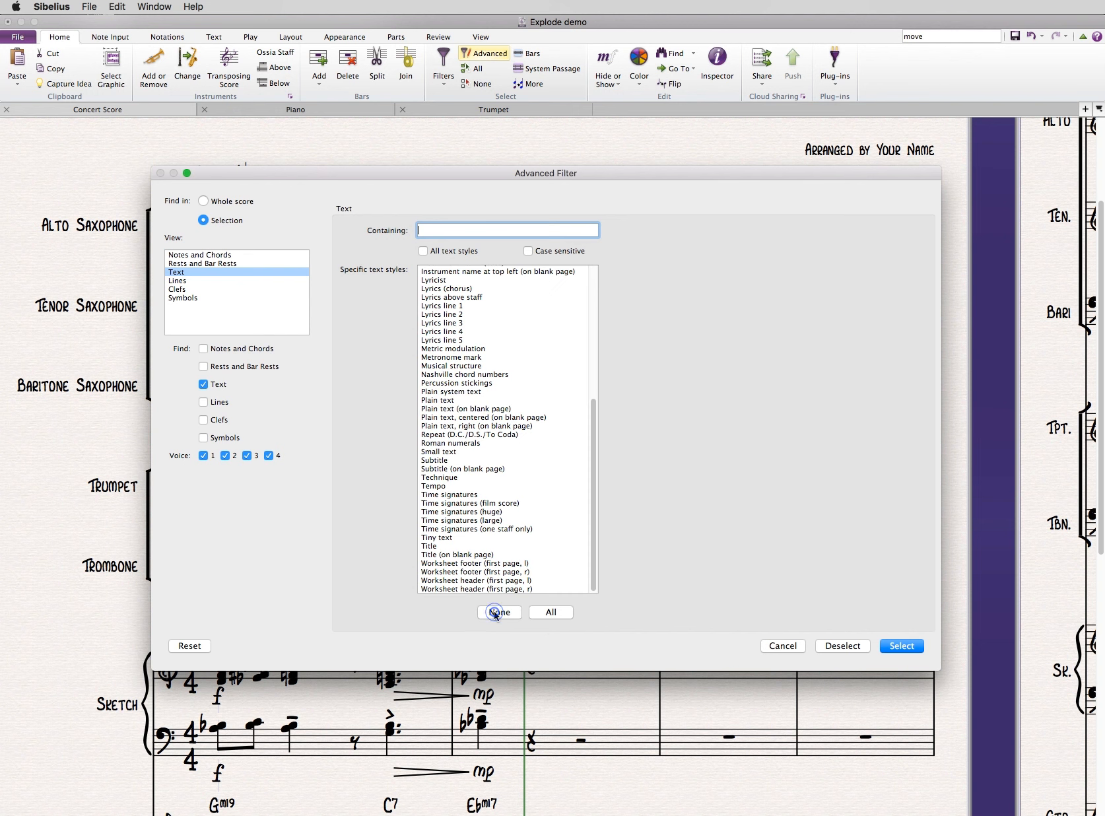
scroll(472, 386, "up", 5)
left_click(457, 330)
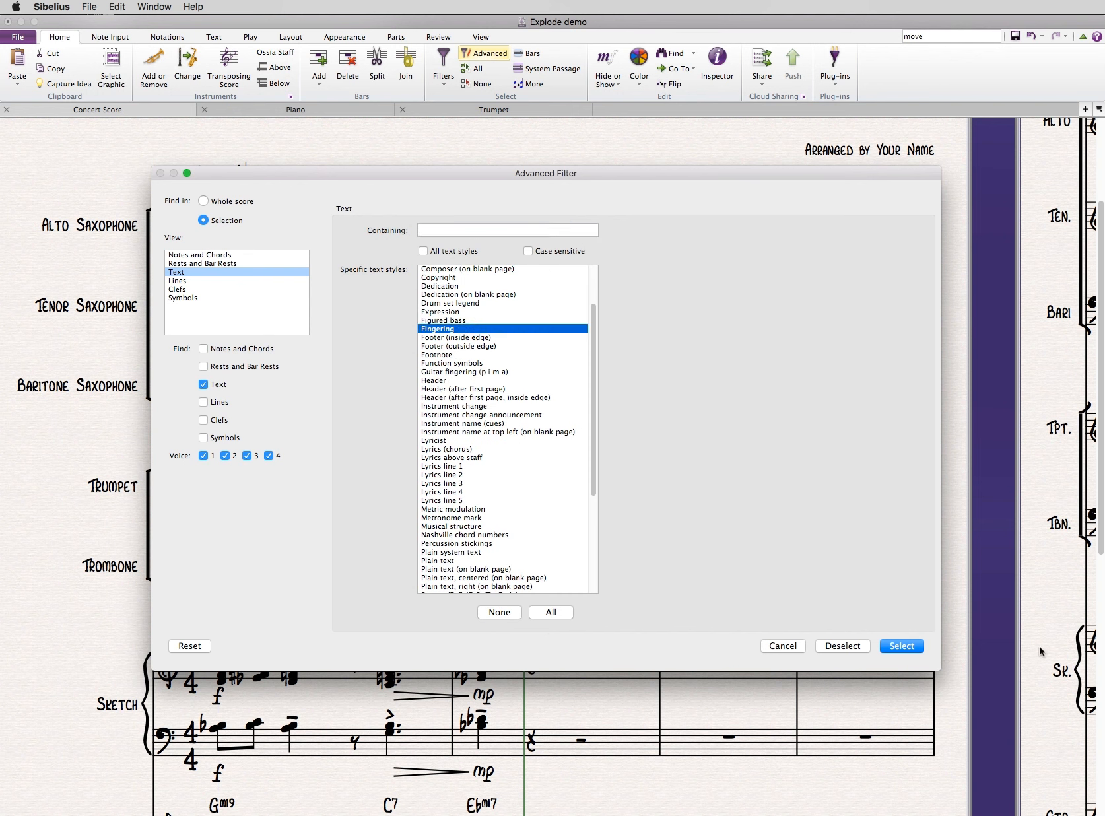
left_click(895, 646)
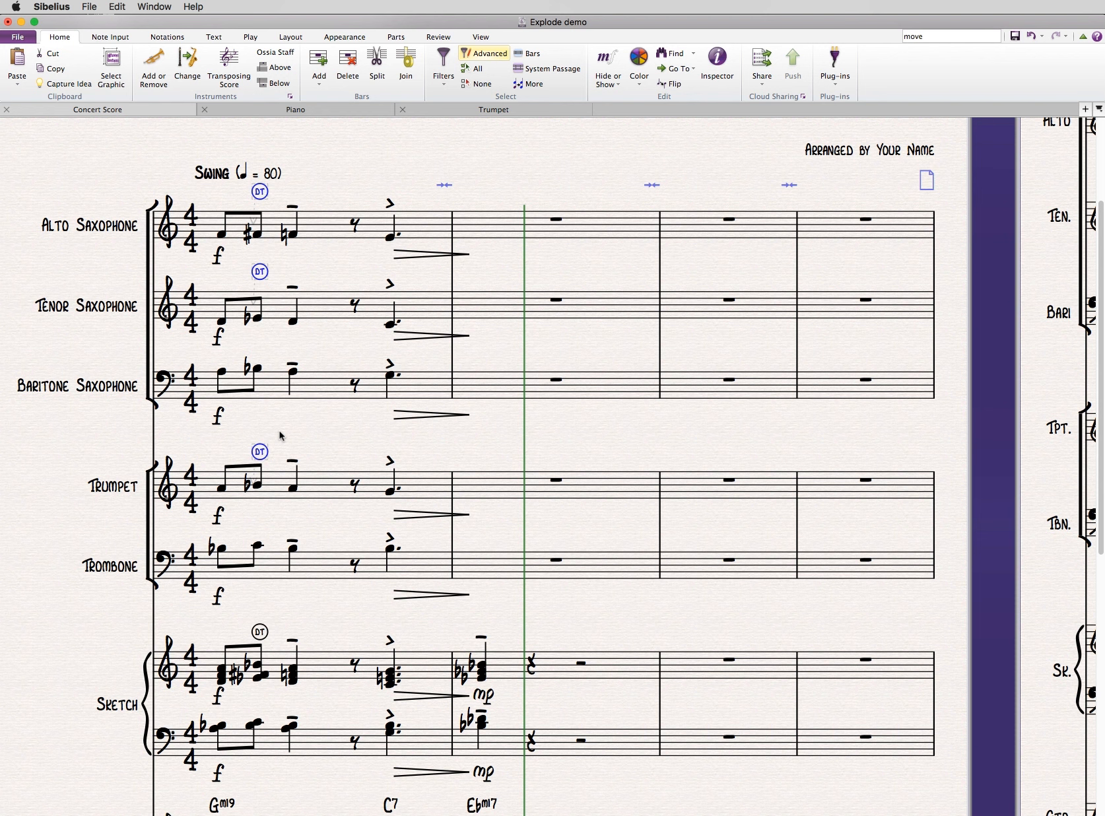
key("Delete")
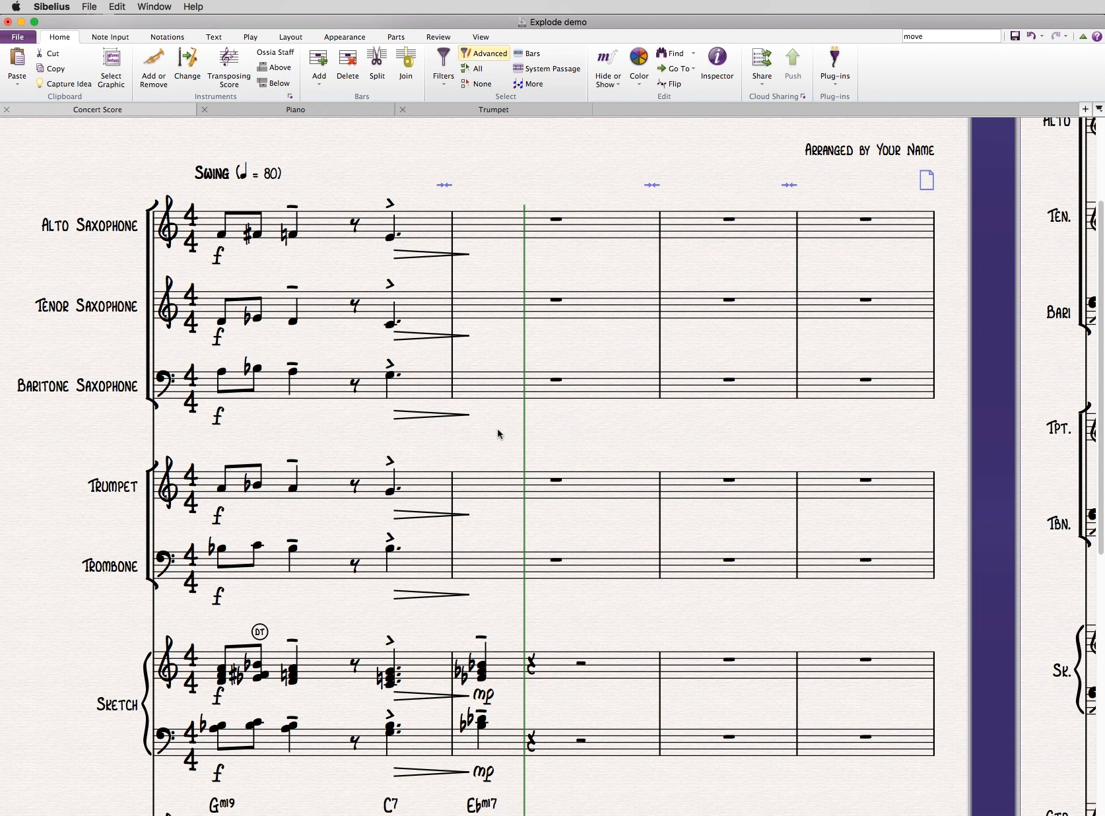
- Try the Move to Other Staff plug-in on the middle note of the upper Sketch chord in bar 2, and undo the move
left_click_drag(506, 435, 499, 406)
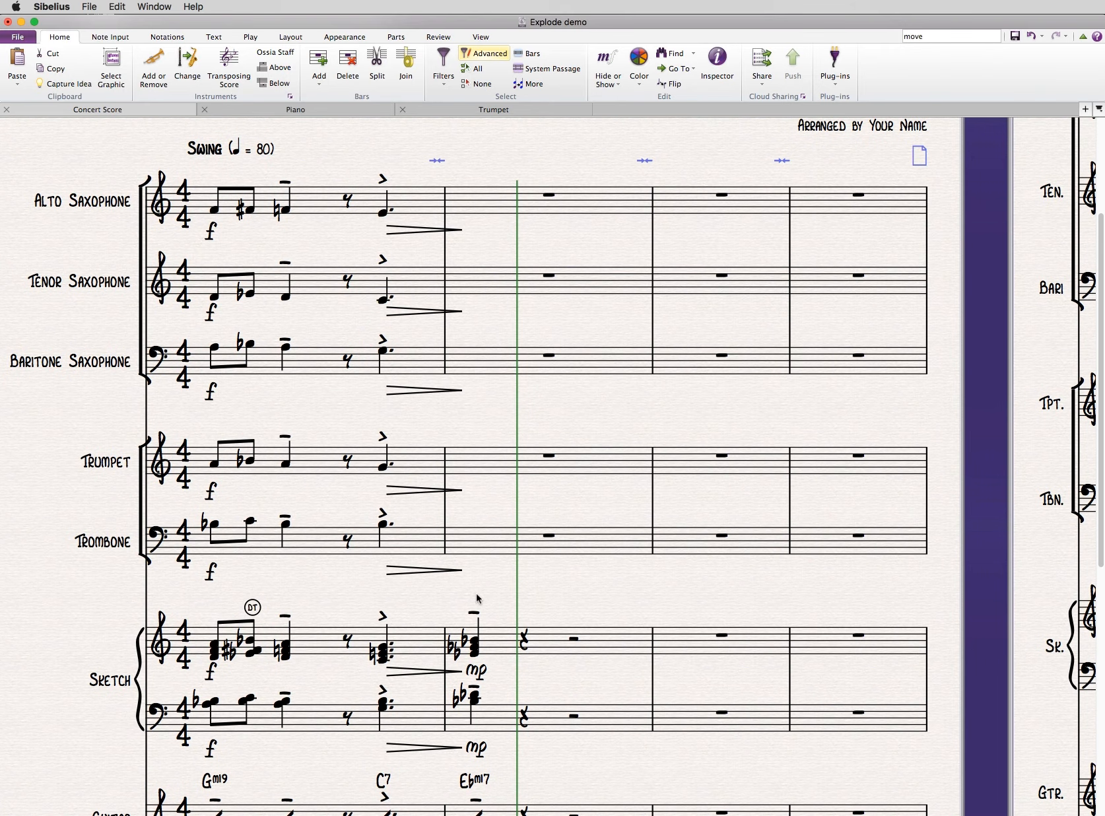
left_click_drag(496, 588, 512, 532)
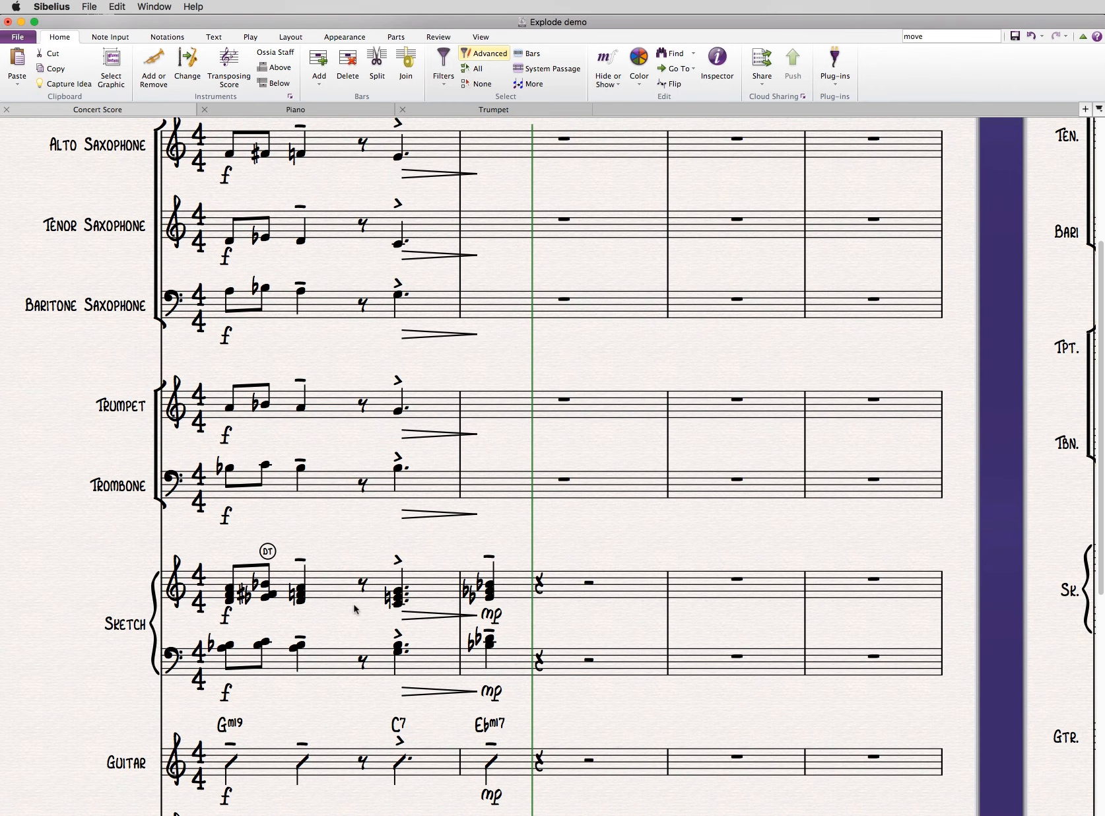
left_click(488, 595)
left_click(108, 37)
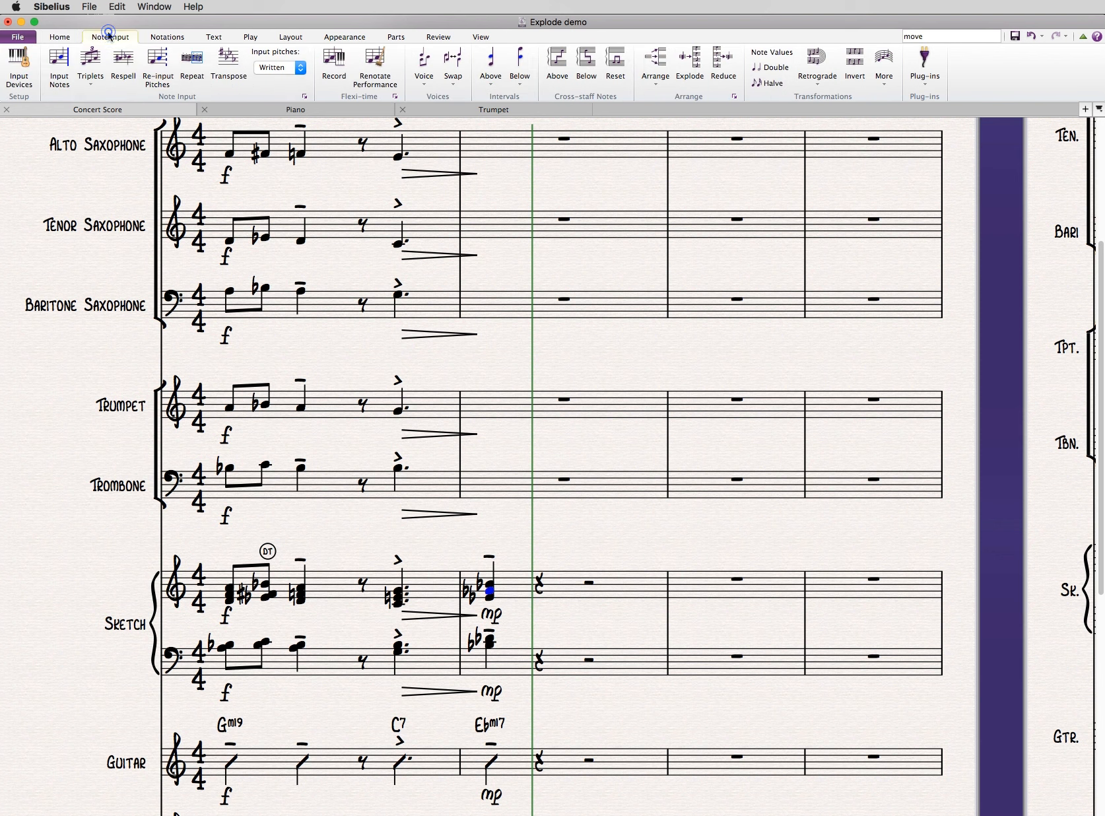
left_click(932, 87)
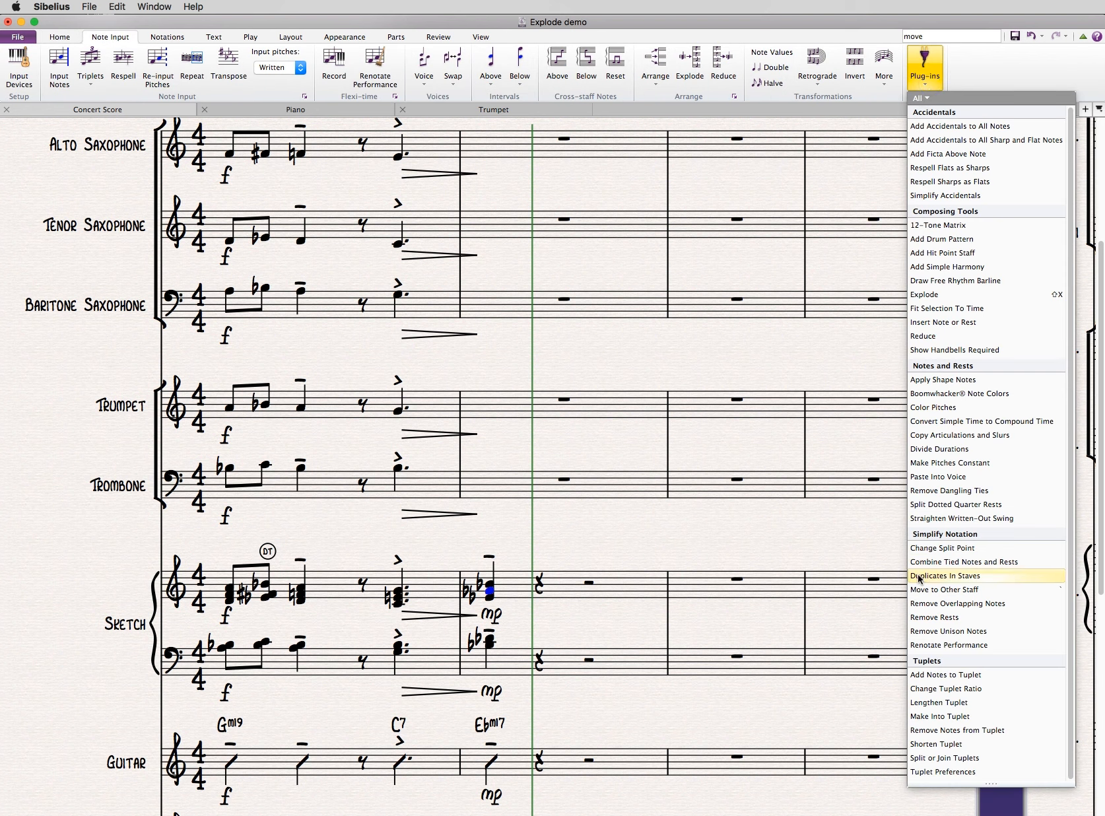
left_click(954, 589)
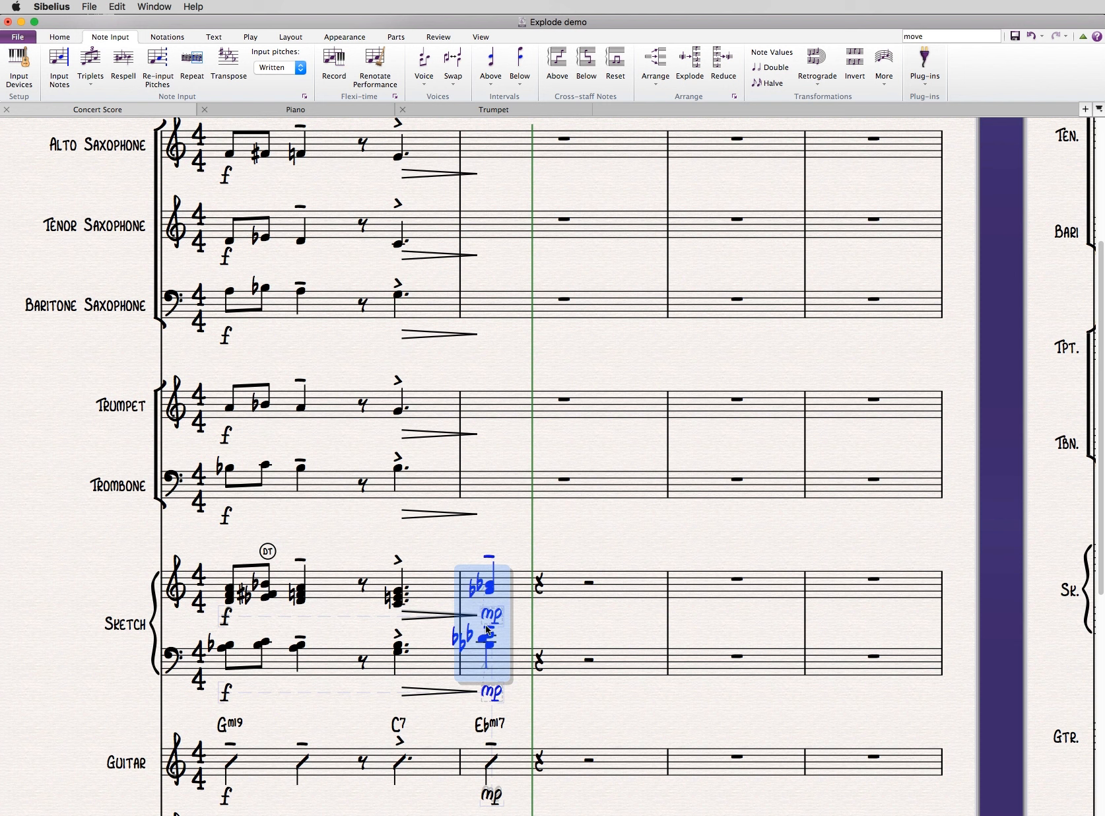
left_click(490, 588)
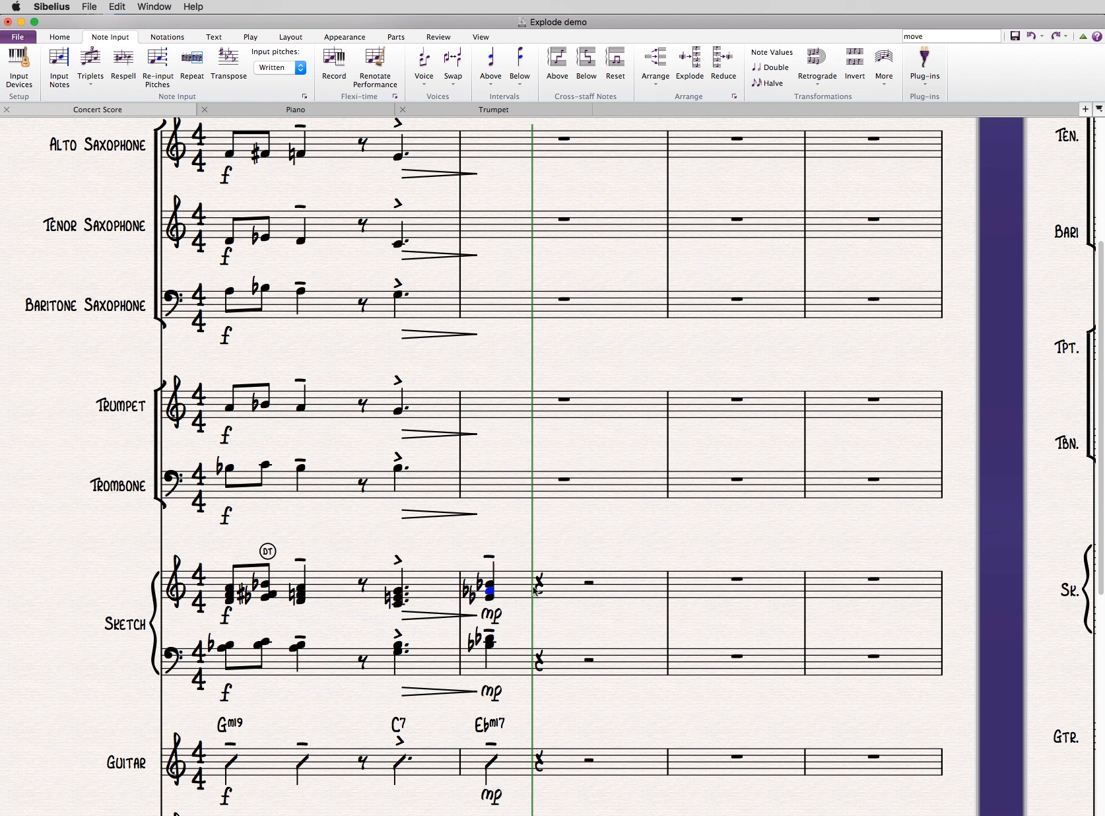
left_click(547, 518)
- Lower the middle note of the upper Sketch chord in bar 2 by an octave and move it to the lower Sketch staff
left_click(539, 586)
key("alt+Down")
key("Escape")
left_click(490, 591)
key("ctrl+Down")
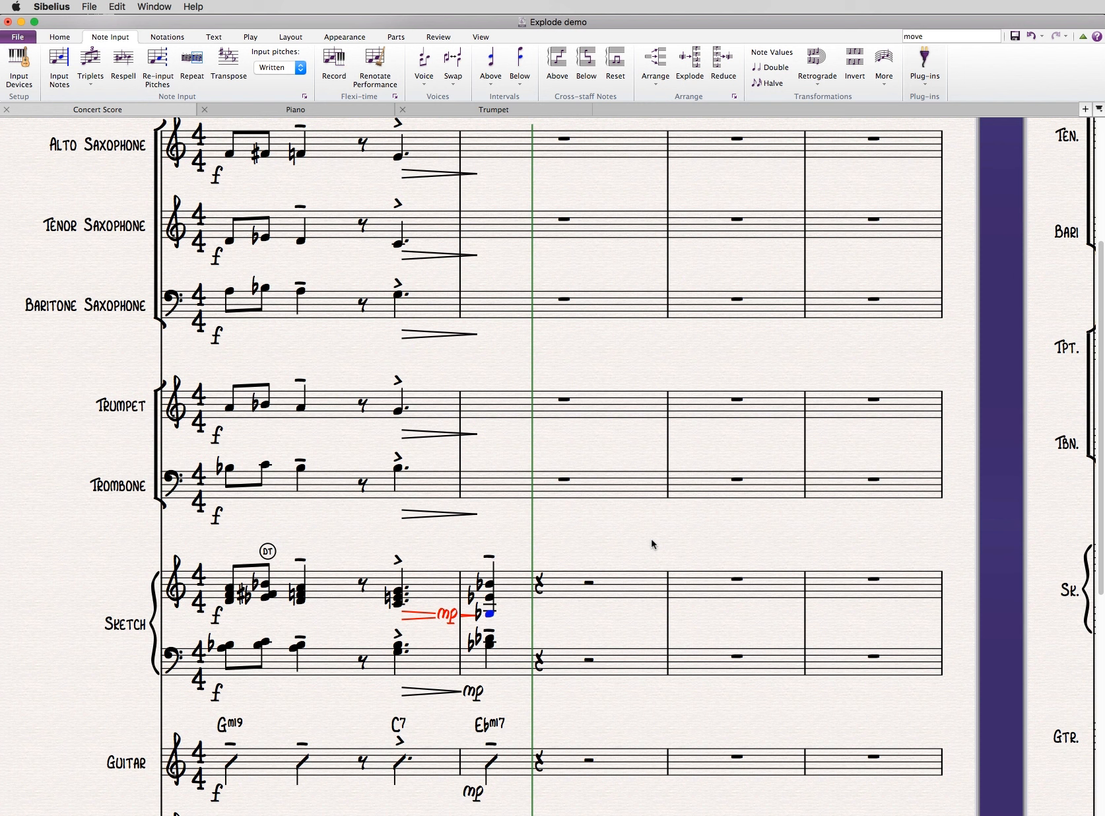
key("super+shift+Down")
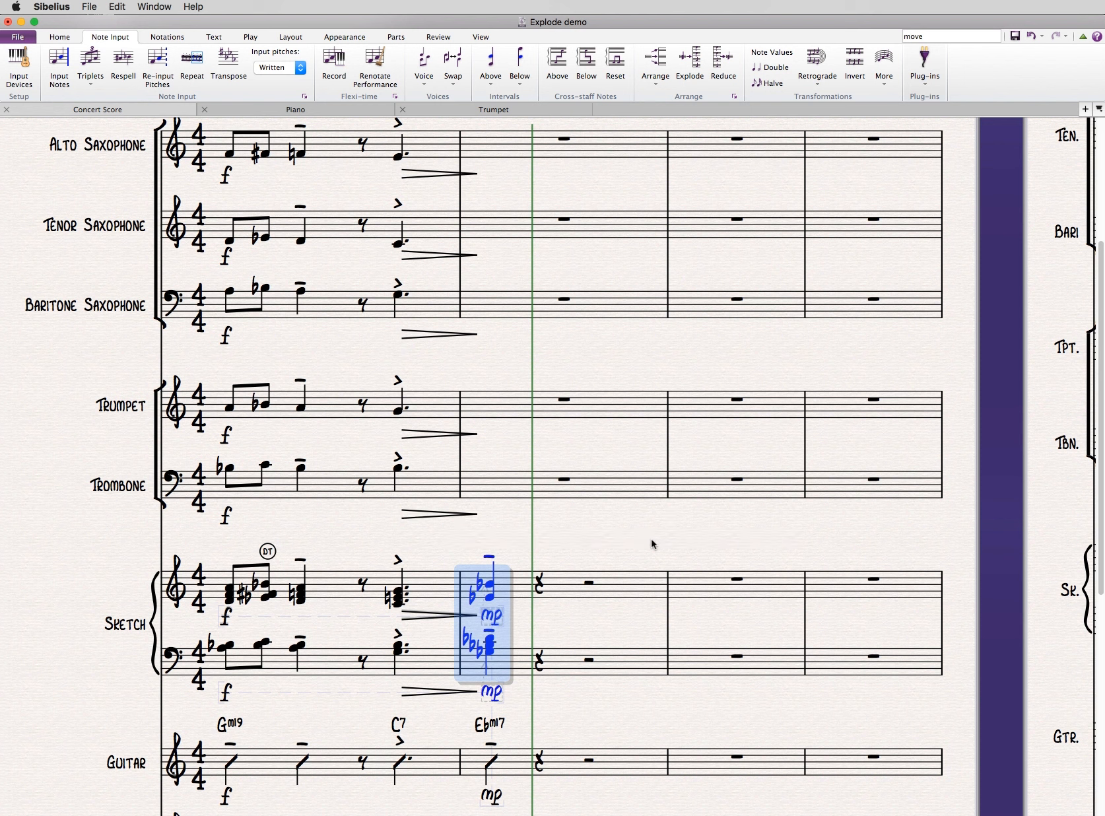
- Move the top note of the lower Sketch chord in bar 2 to the upper Sketch staff
left_click(491, 639)
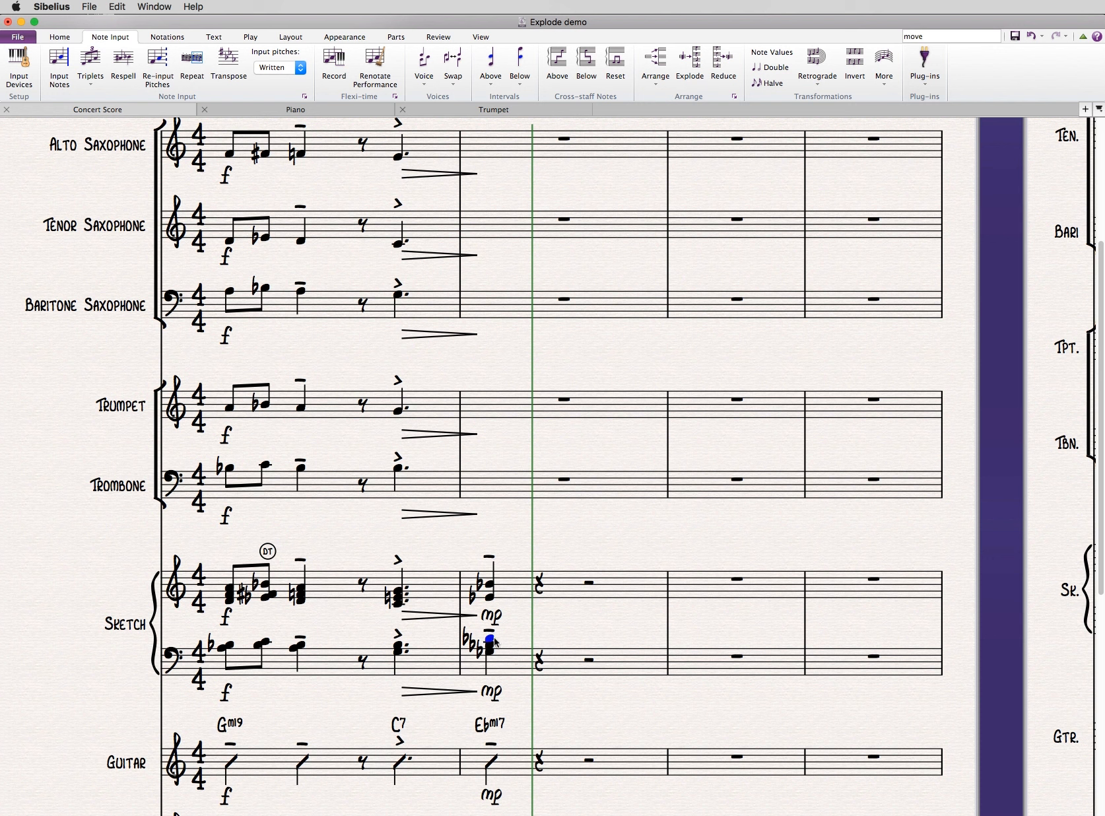
key("super+shift+Up")
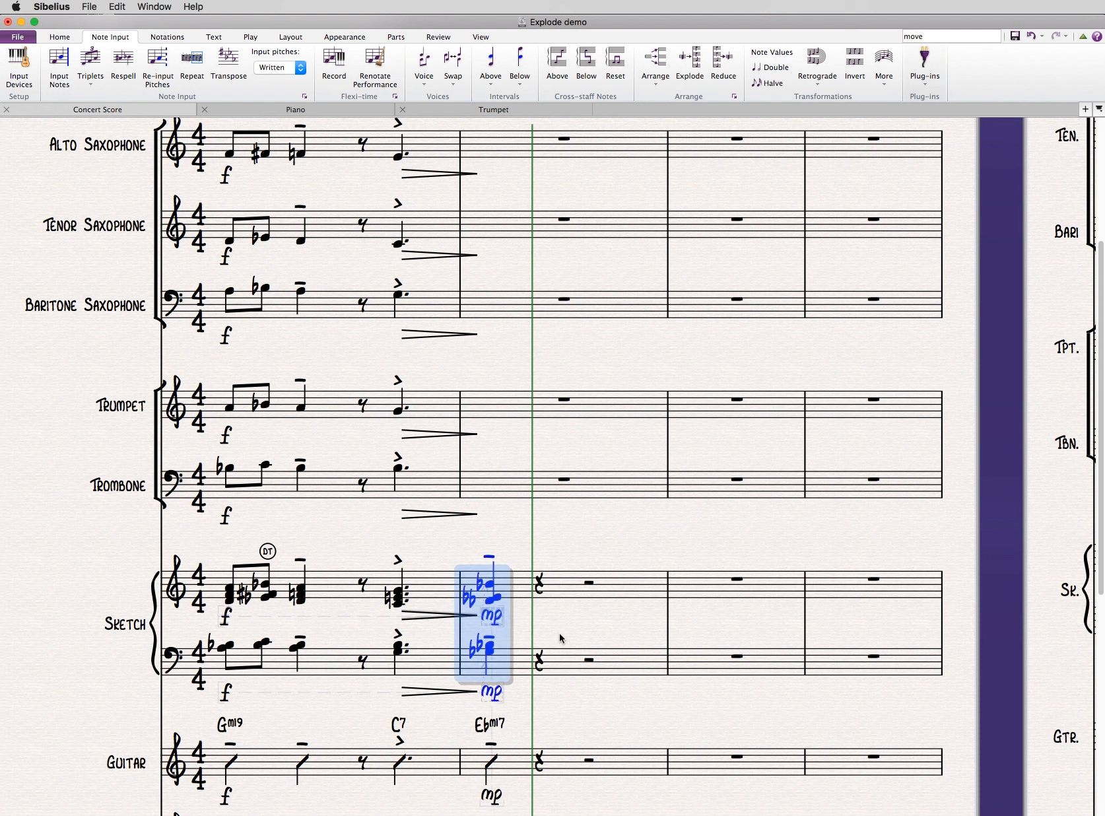
key("Escape")
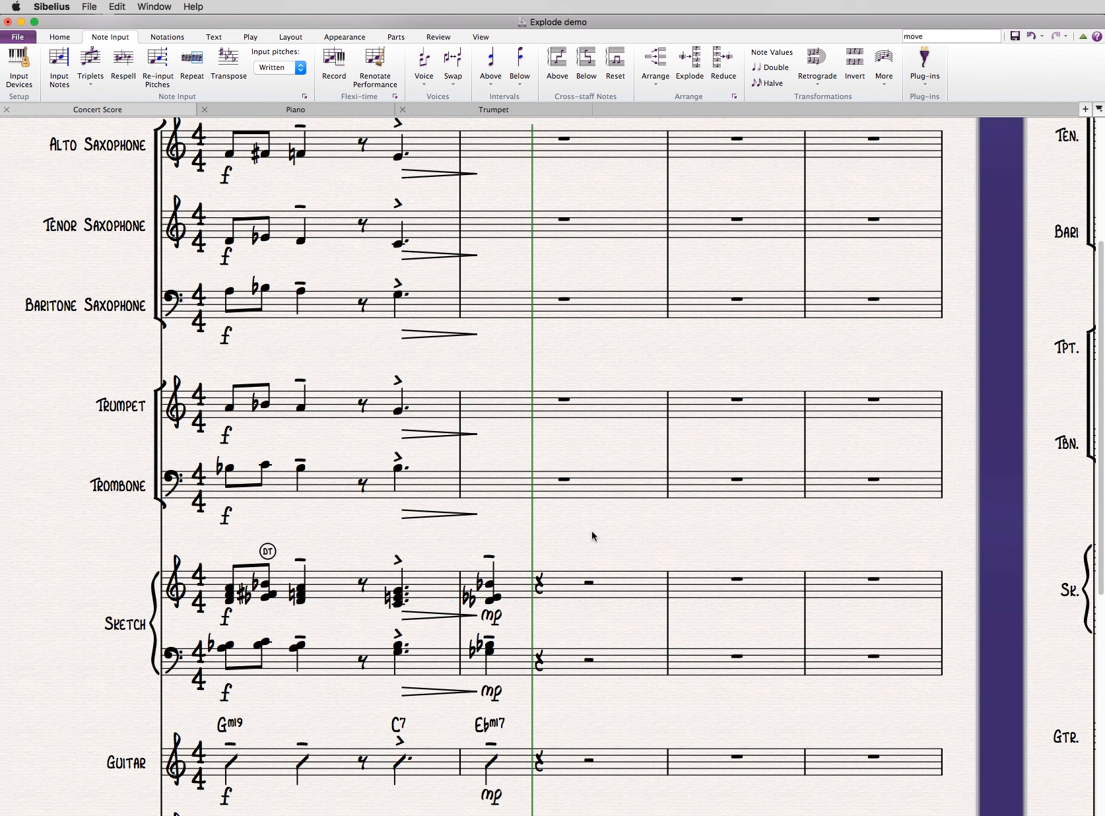
- Start an Explode of bar 2 of the upper Sketch staff into 3 staves
scroll(595, 531, "right", 1)
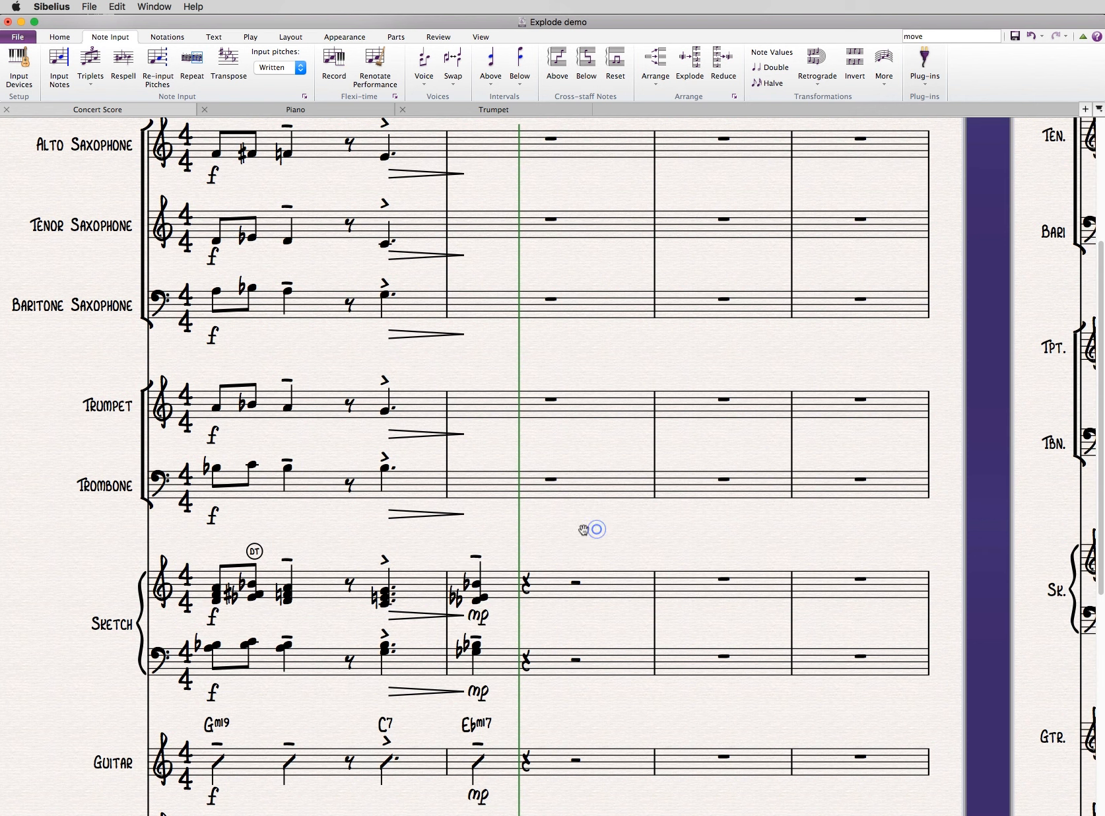
left_click(596, 582)
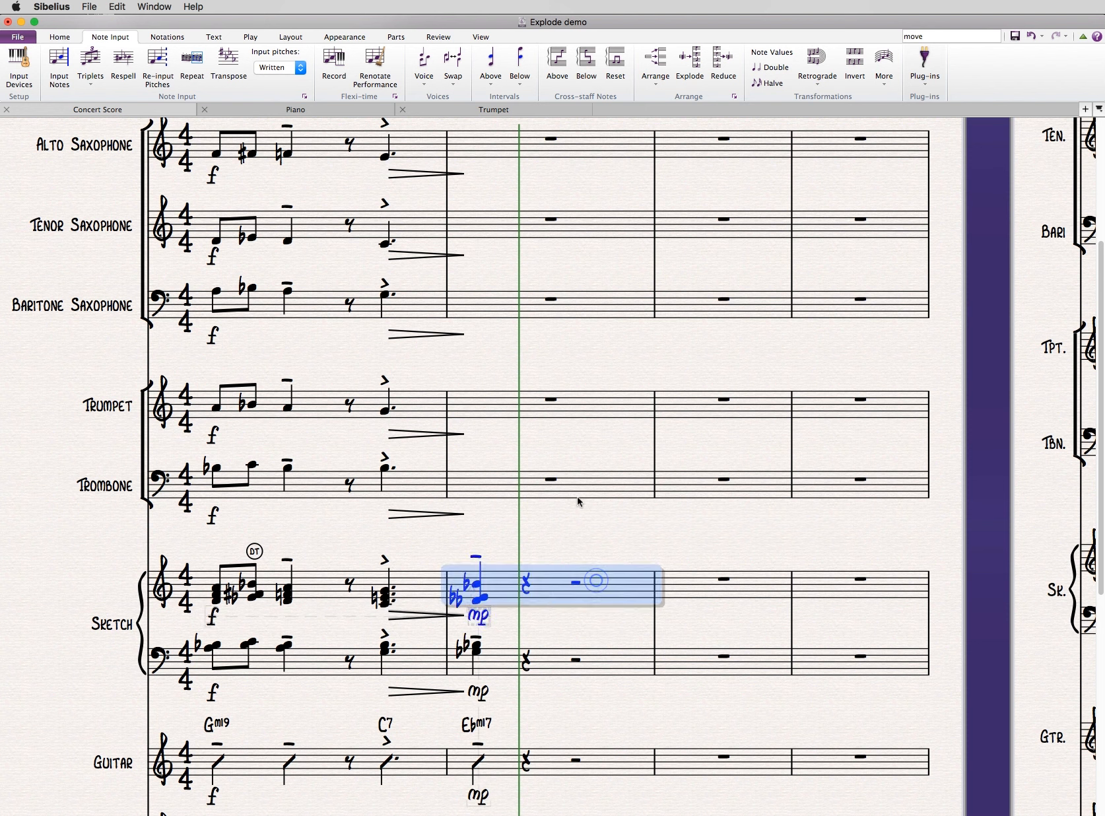
left_click(577, 515)
left_click(613, 580)
key("super+shift+e")
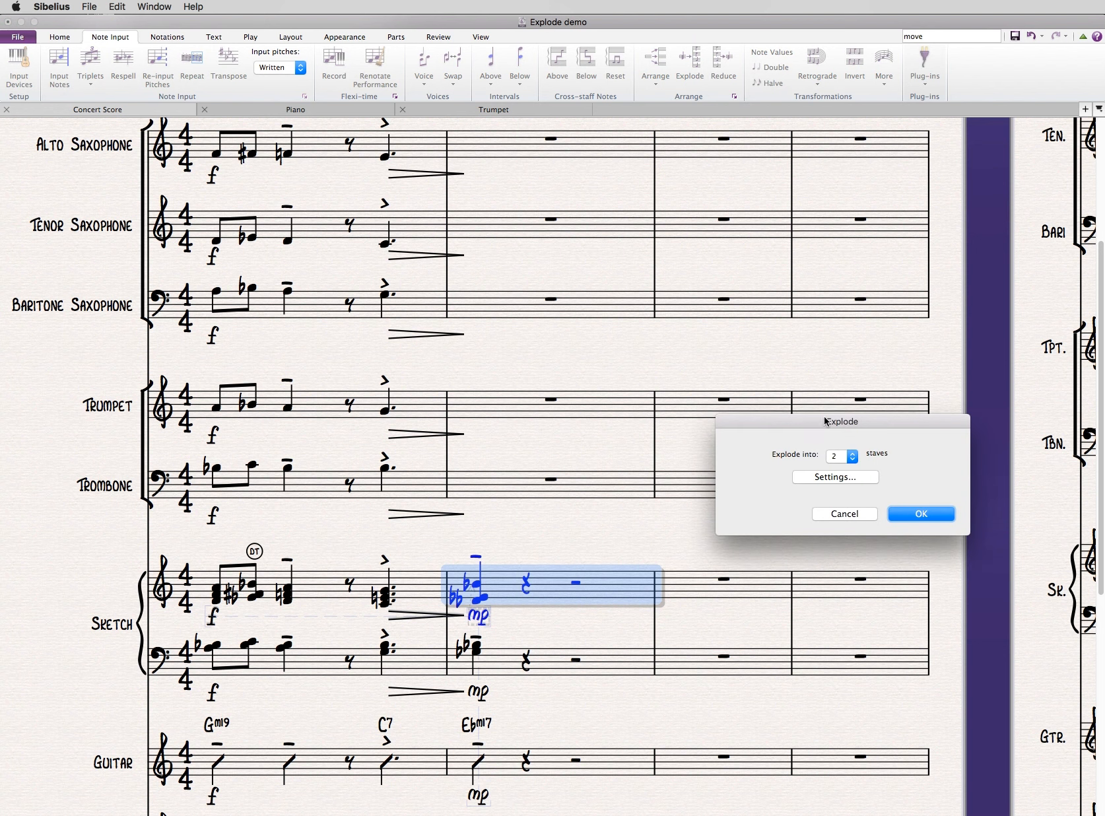
double_click(835, 455)
type("3")
left_click(899, 513)
- Explode the upper Sketch bar 2 with Trumpet as Part 1, Alto Saxophone as Part 2 and Tenor Saxophone as Part 3
left_click(870, 480)
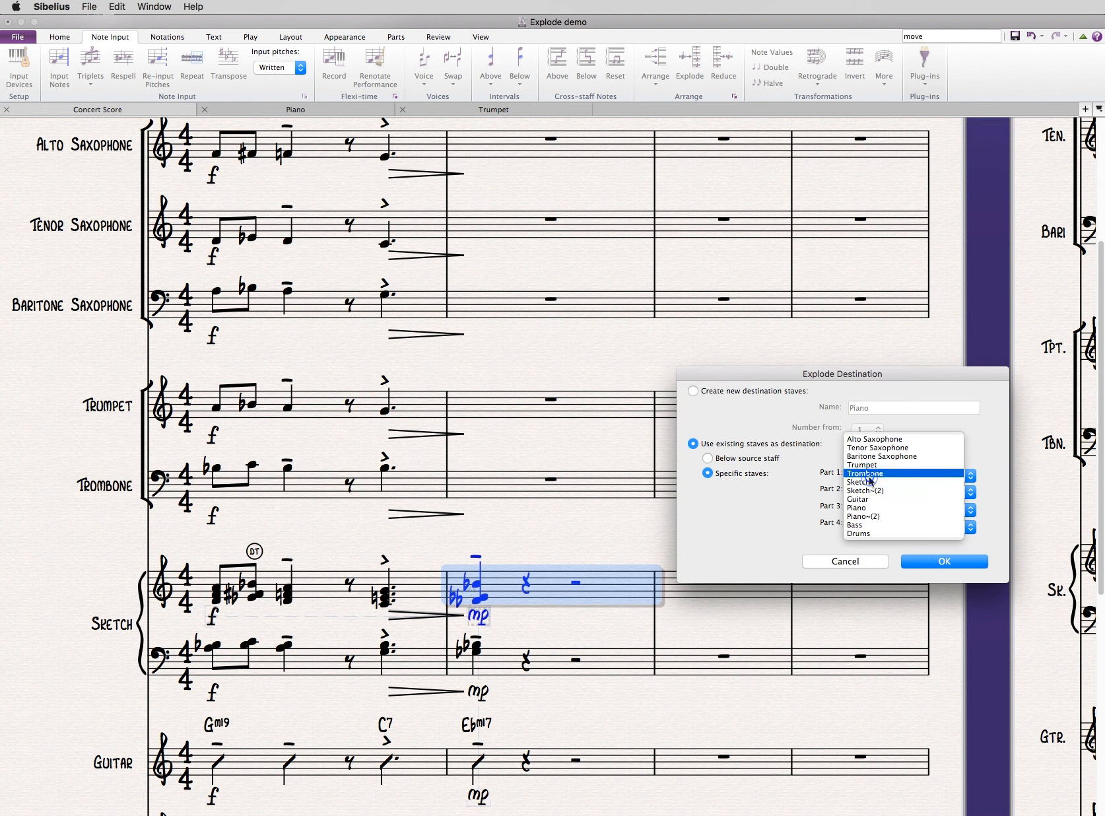
left_click(870, 466)
left_click(870, 491)
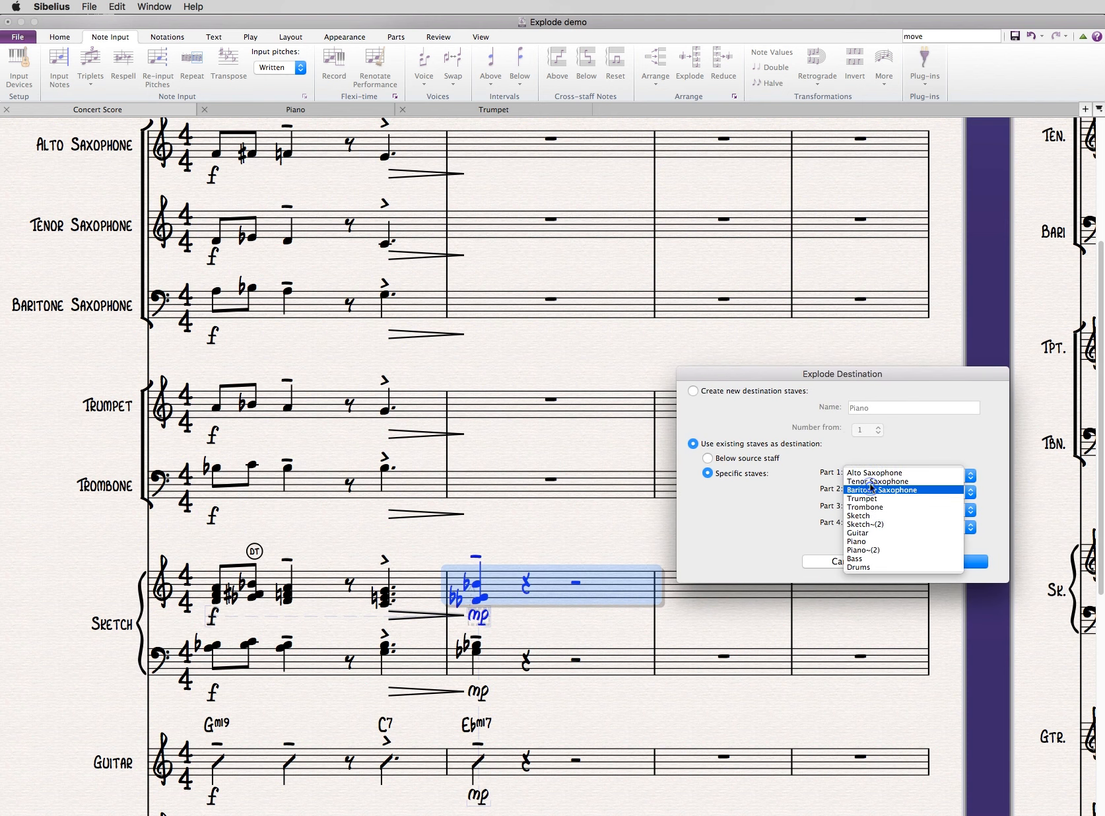
left_click(870, 468)
left_click(891, 513)
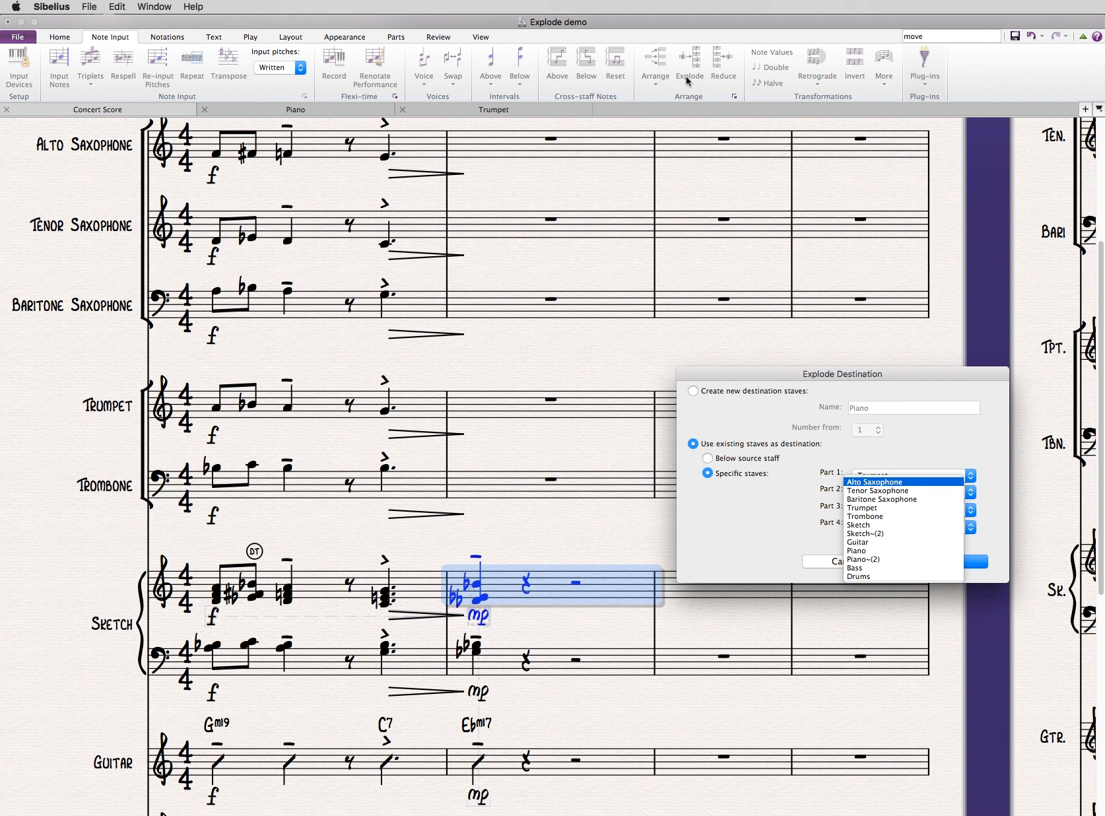
left_click(881, 493)
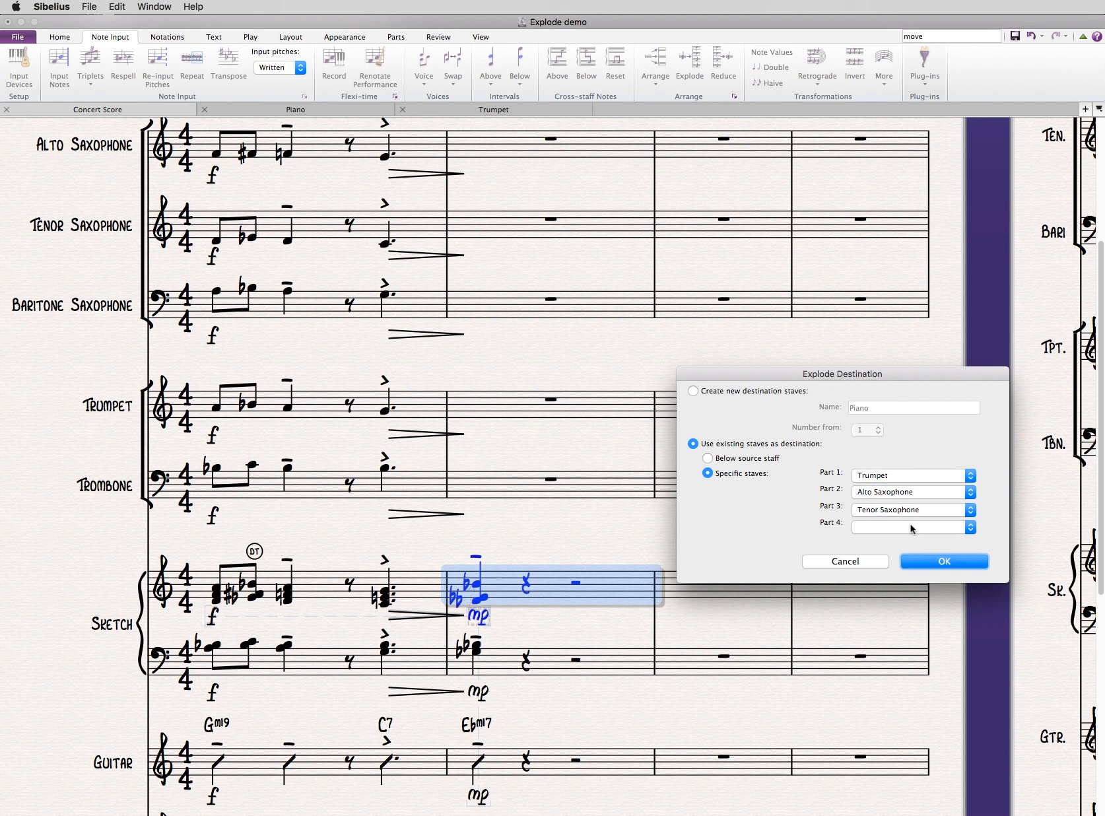
left_click(933, 559)
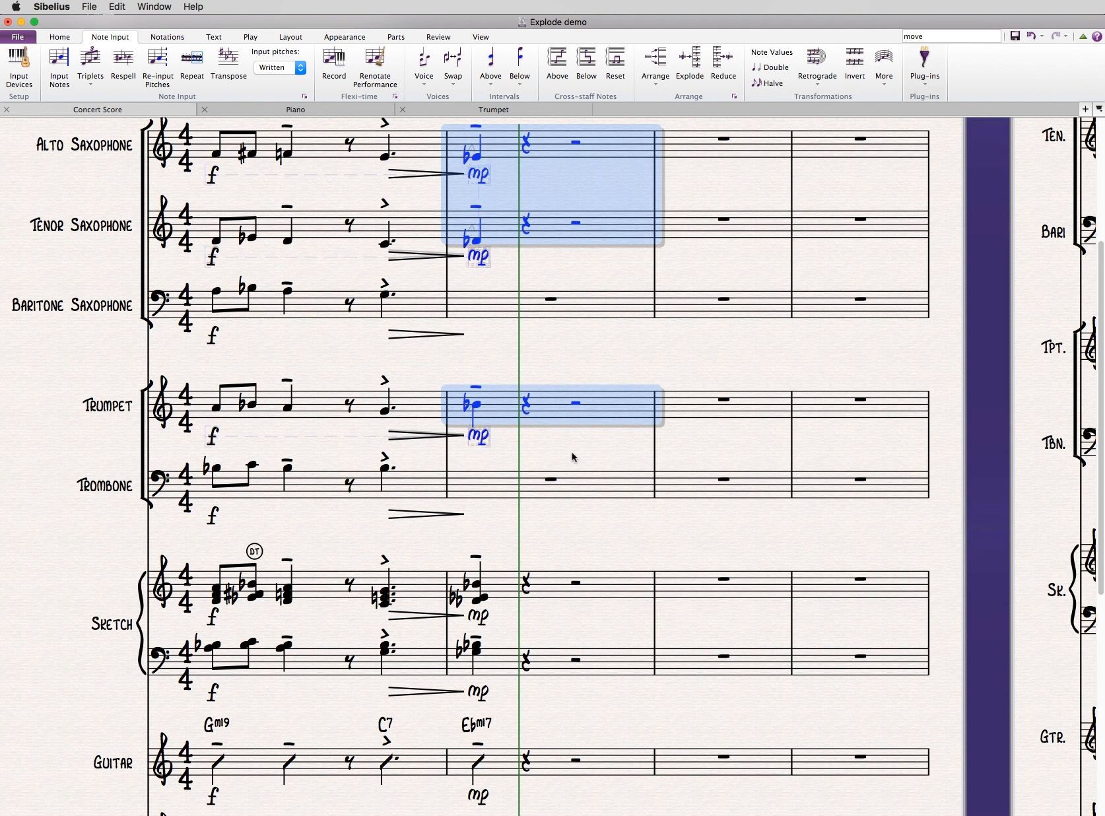
- Start an Explode of bar 2 of the lower Sketch staff into 2 staves
left_click(601, 659)
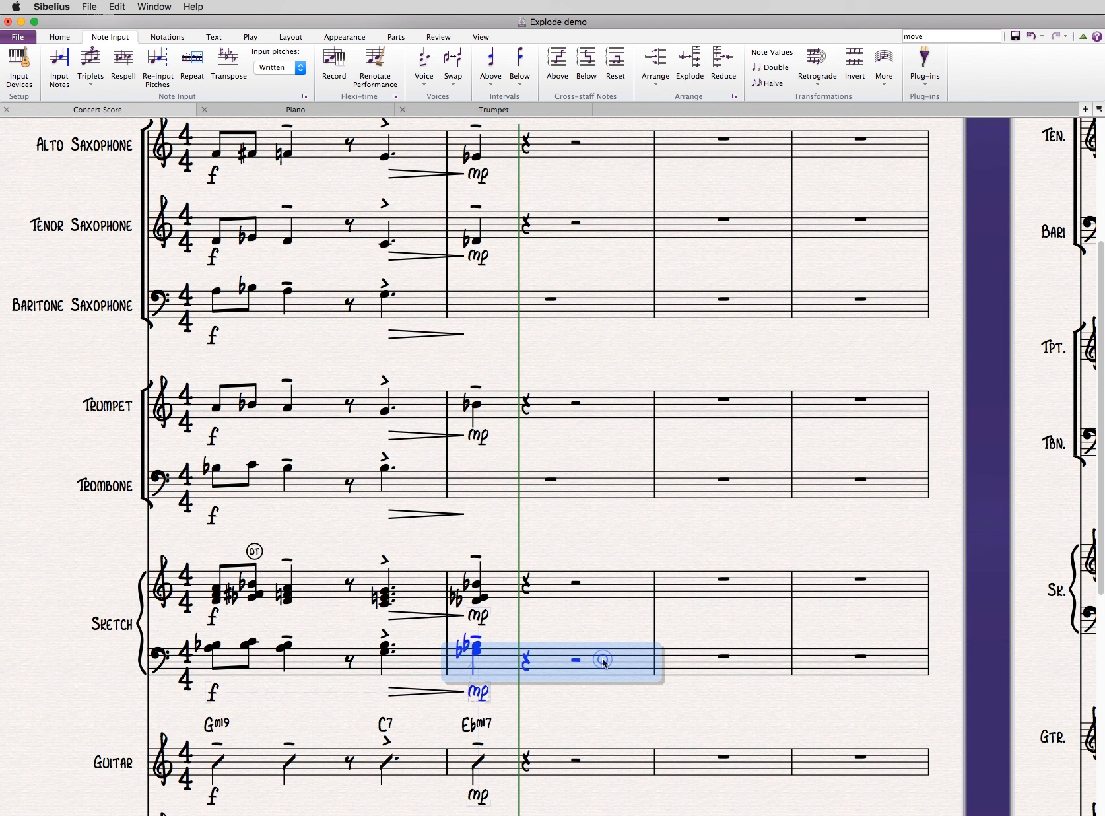
key("super+shift+e")
left_click(850, 460)
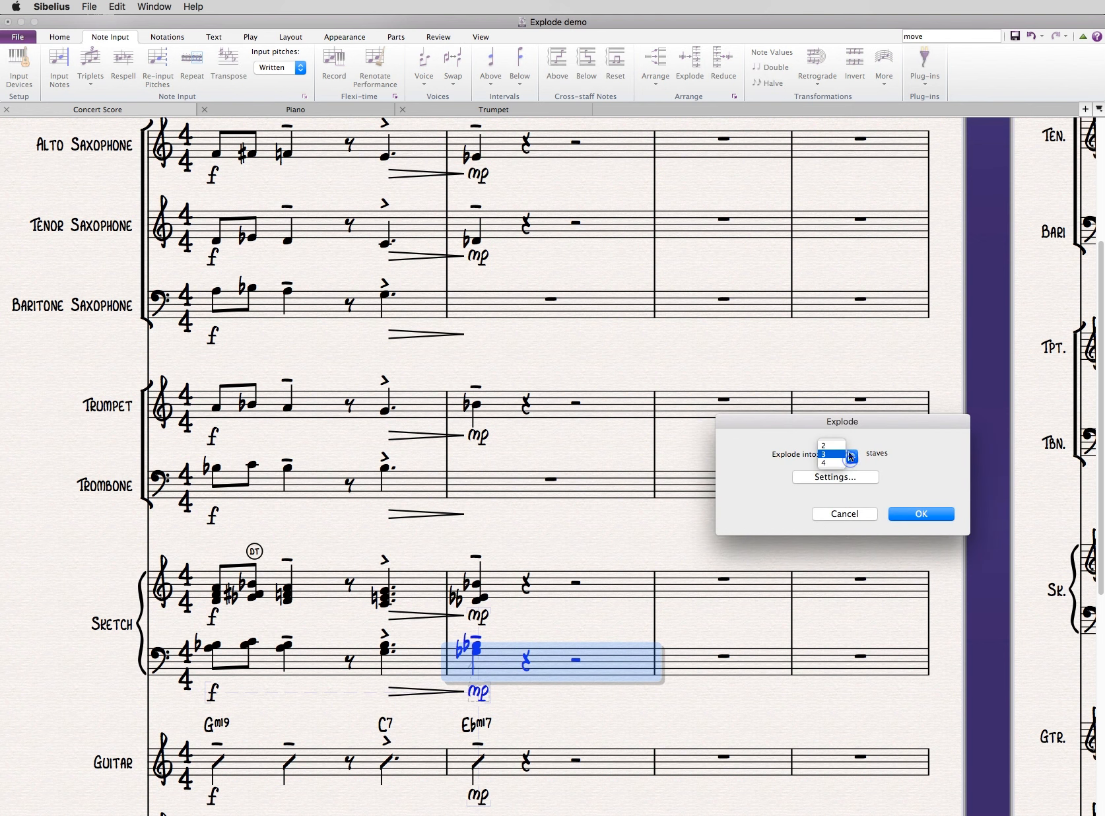
left_click(837, 447)
left_click(919, 514)
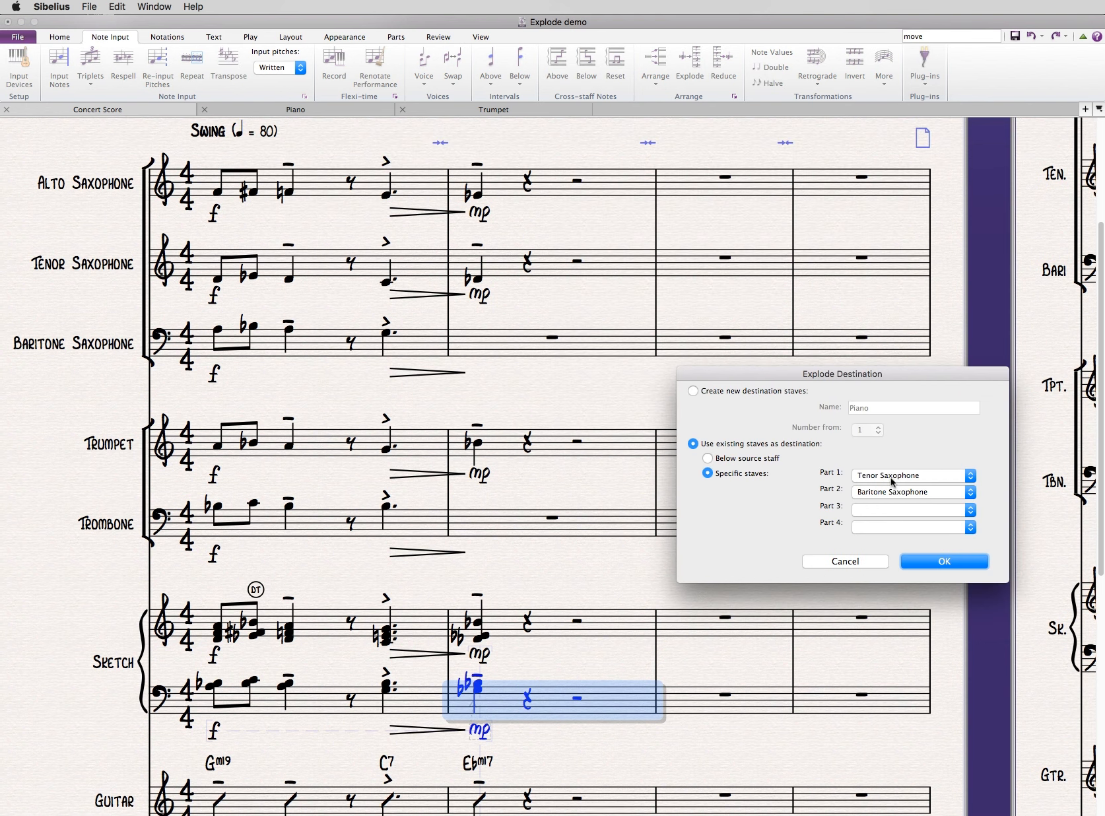
- Explode the lower Sketch bar 2 with Trombone as Part 1 and Baritone Saxophone as Part 2, and clear the selection
left_click(890, 476)
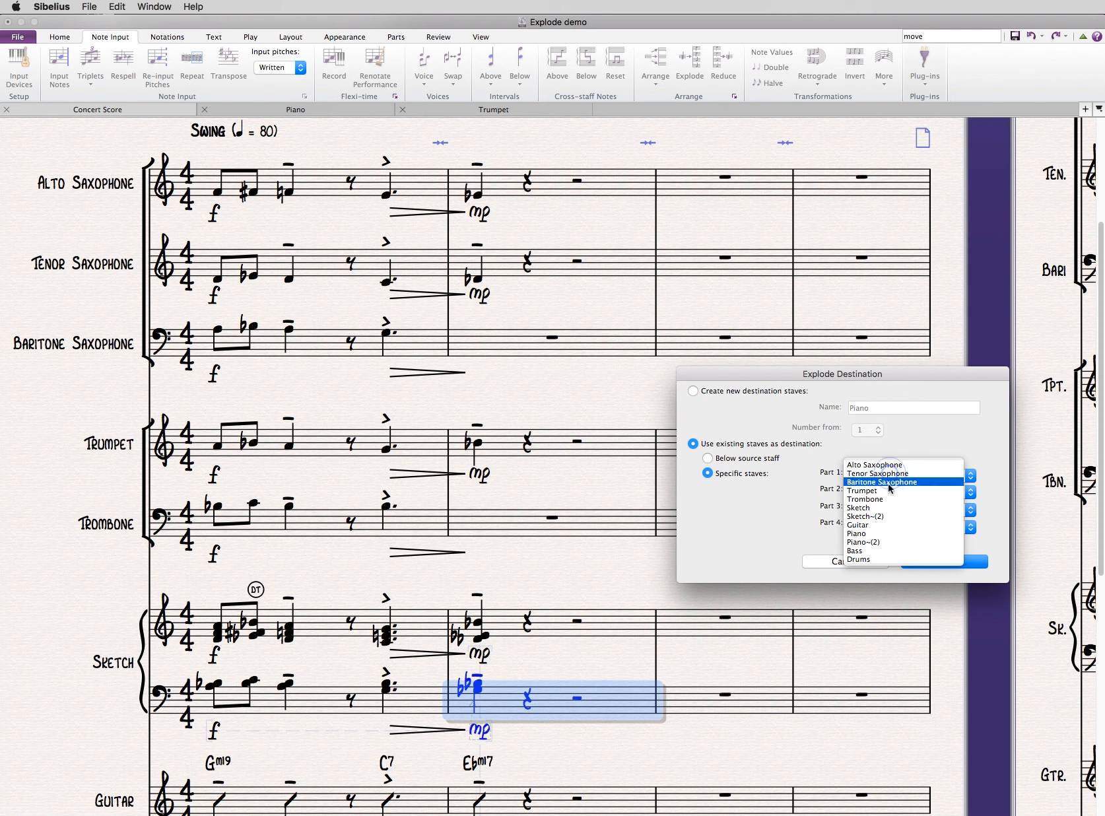
left_click(888, 501)
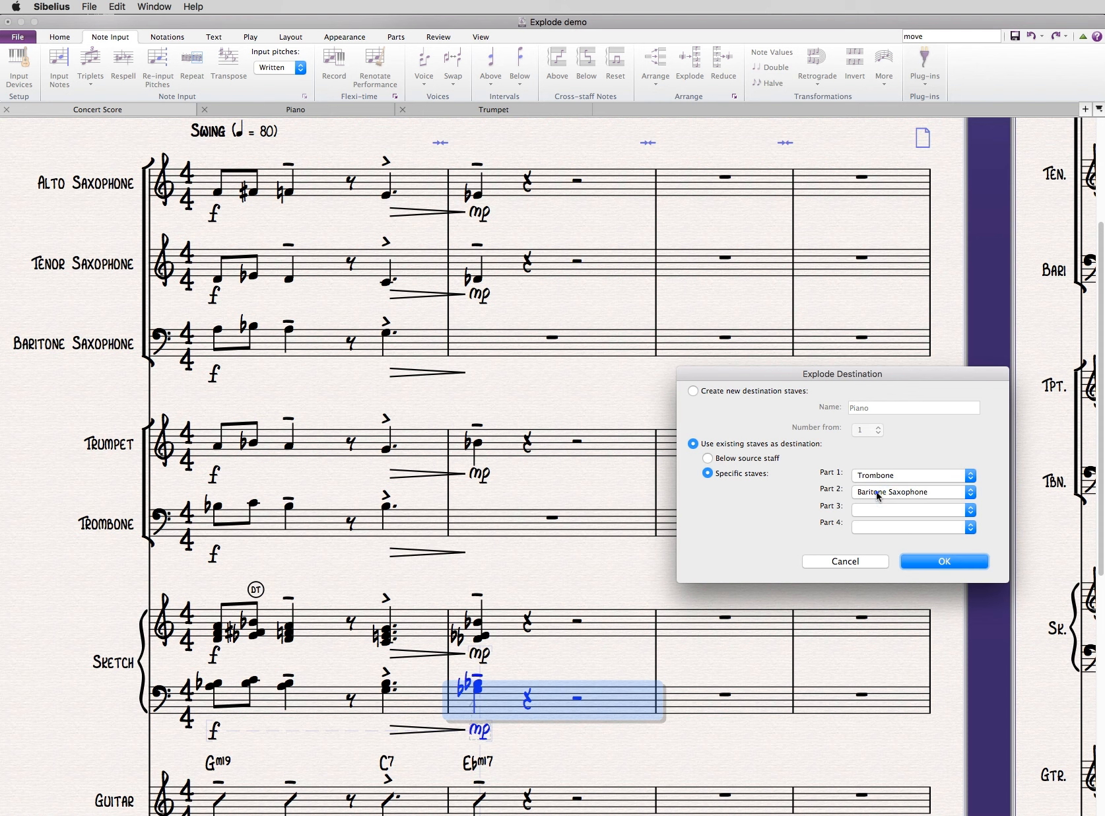
left_click(878, 492)
left_click(865, 491)
left_click(916, 560)
left_click(646, 401)
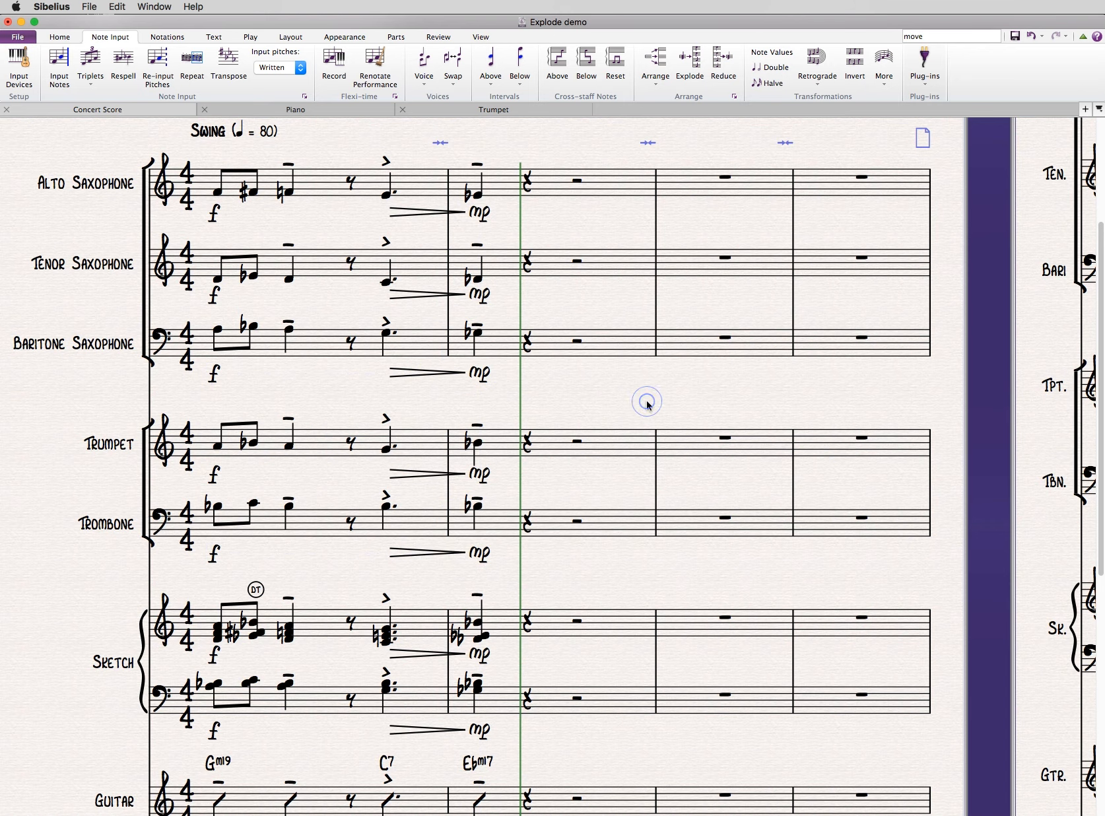
- Delete the f and mp dynamics and the hairpin between them below the lower Sketch staff
scroll(639, 383, "down", 1)
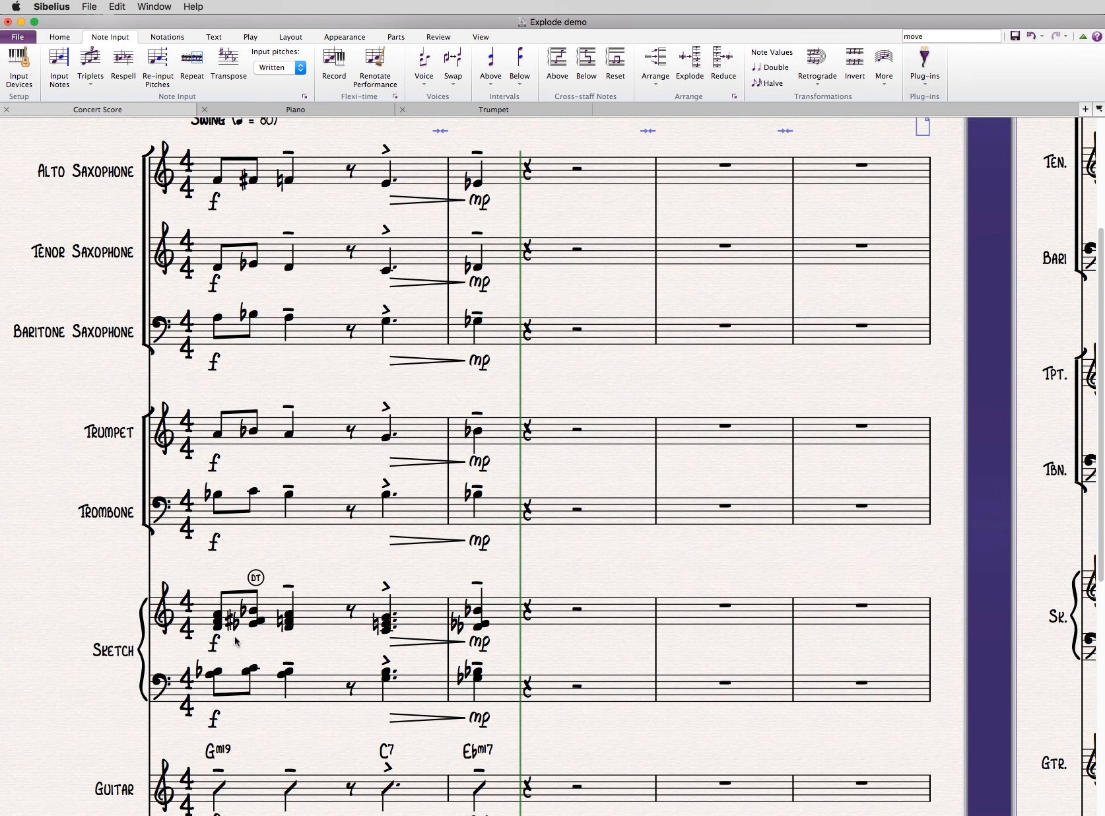
left_click(201, 717)
left_click_drag(201, 716, 535, 728)
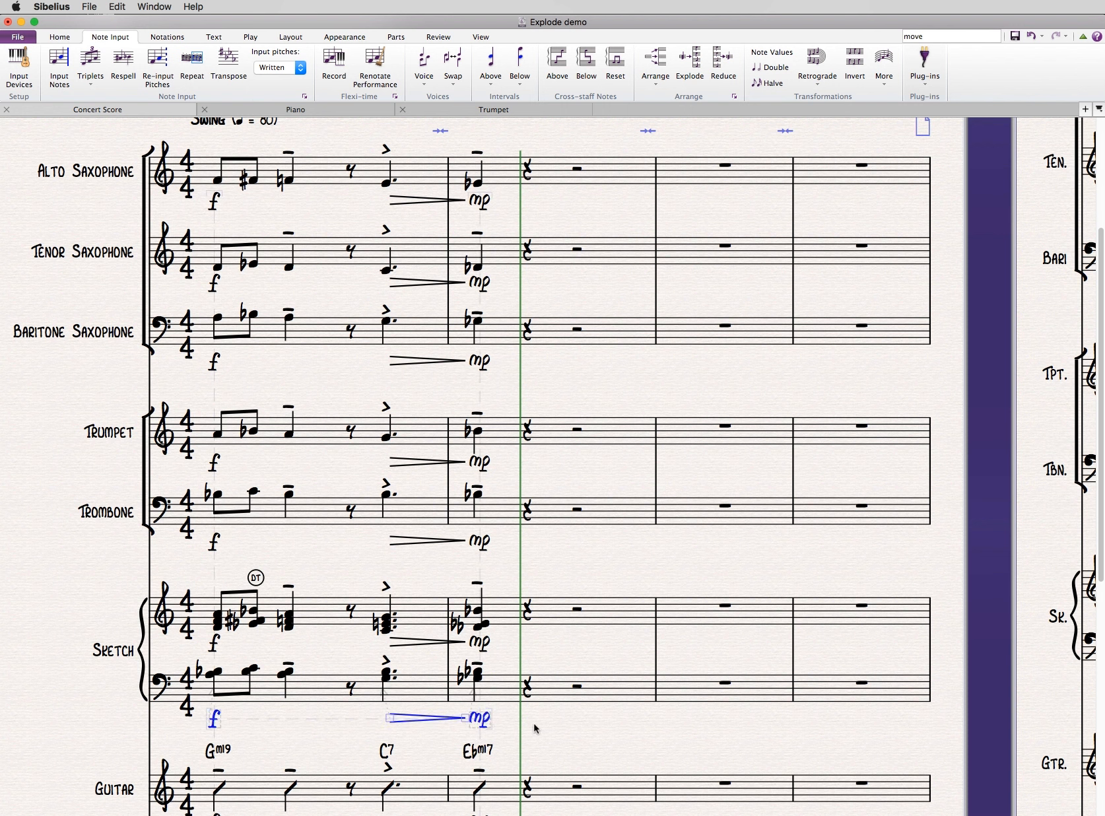
key("Delete")
left_click(559, 548)
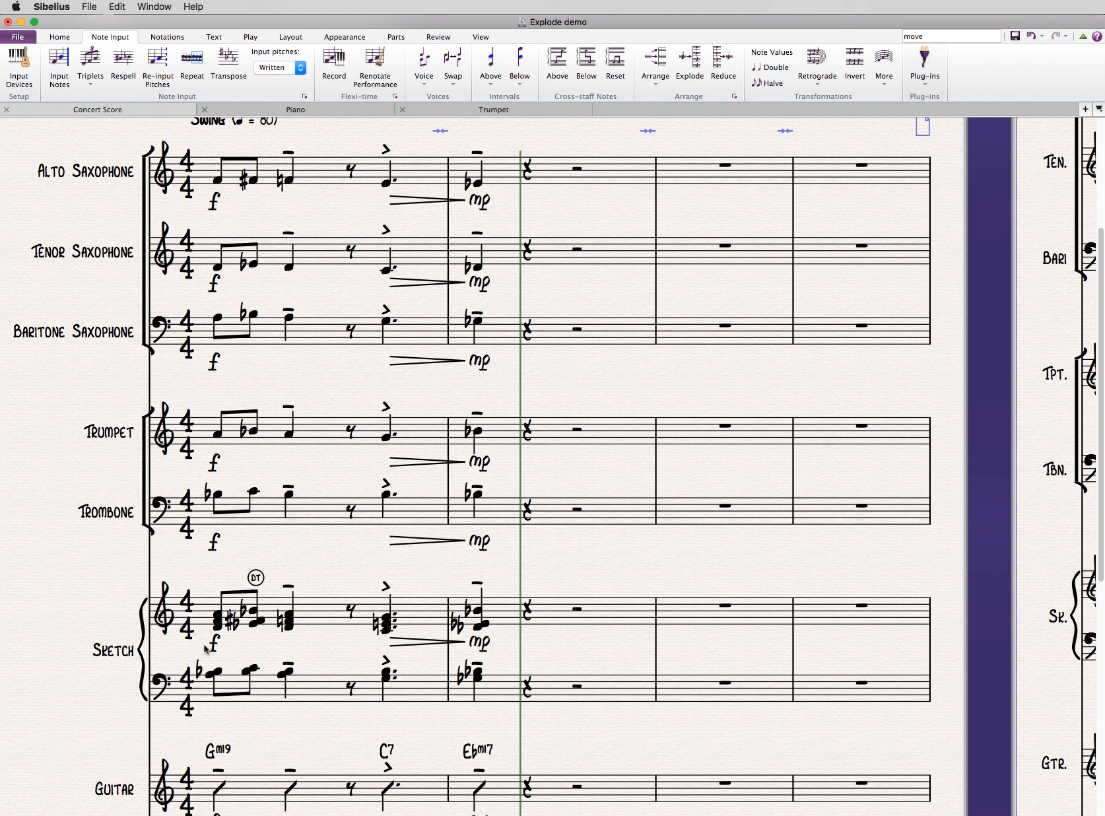
- Try deleting the dynamics and hairpin below the upper Sketch staff and nudging the DT marking, and undo both changes
left_click_drag(204, 648, 527, 650)
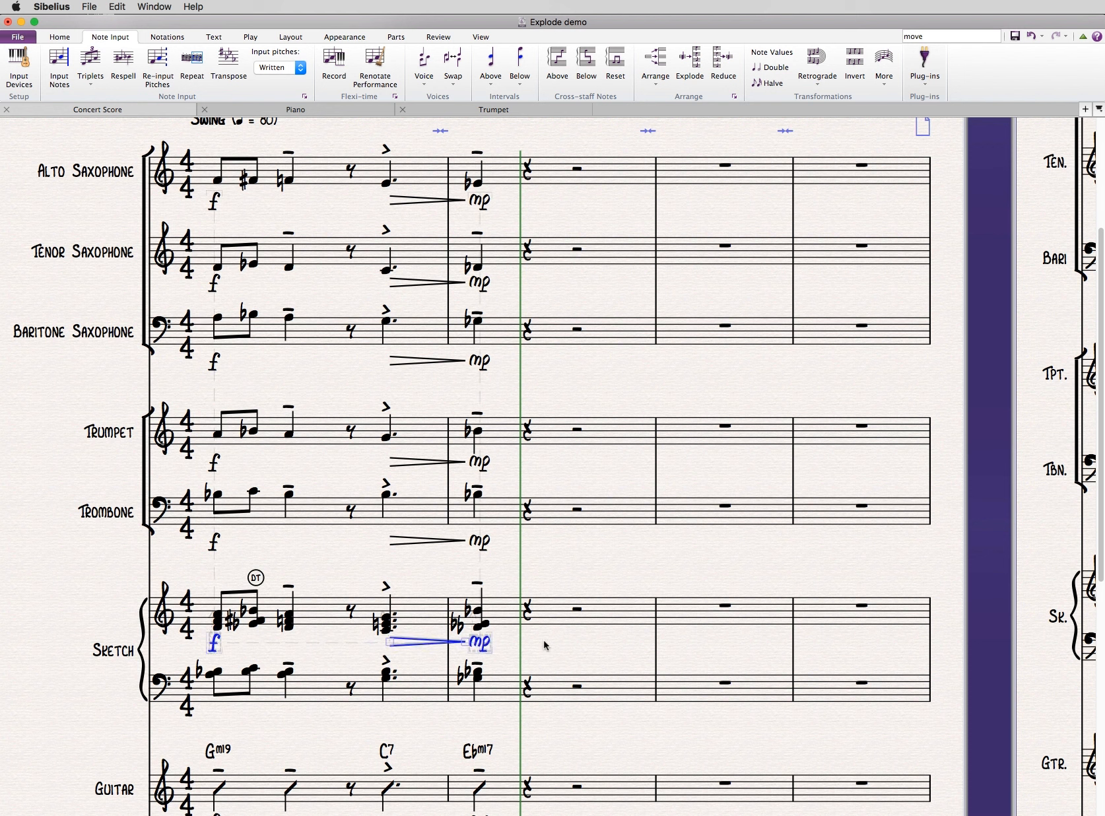
key("Delete")
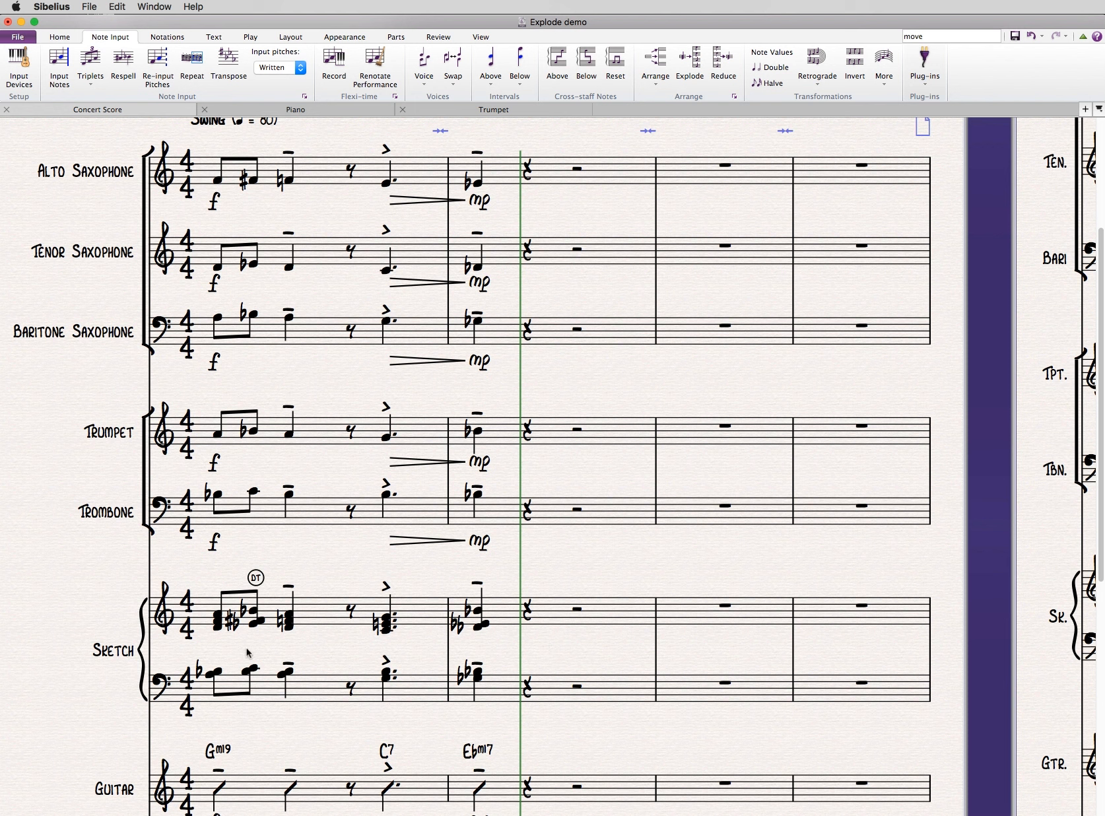
left_click_drag(255, 578, 257, 574)
key("super+z")
key("super+z")
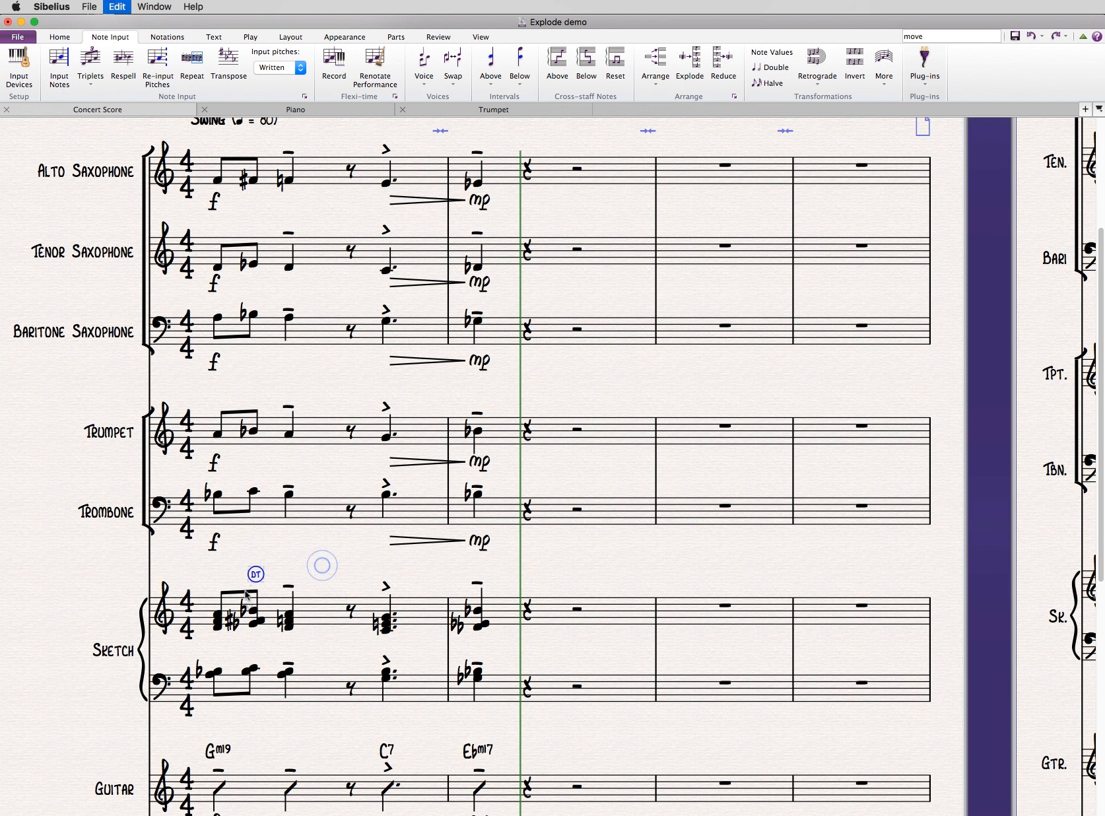
key("super+y")
left_click(313, 568)
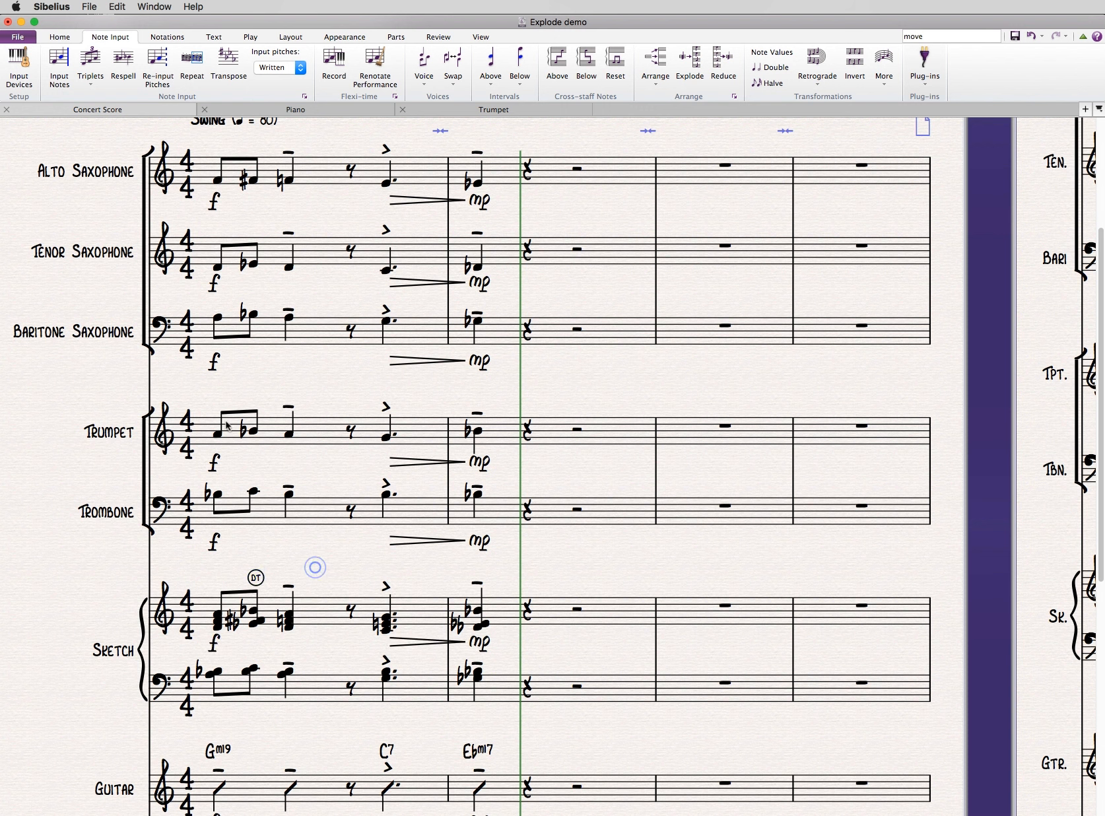
- Play back the exploded passage from the first Alto Saxophone note, and stop playback after the bar 2 chord
left_click(218, 180)
key("space")
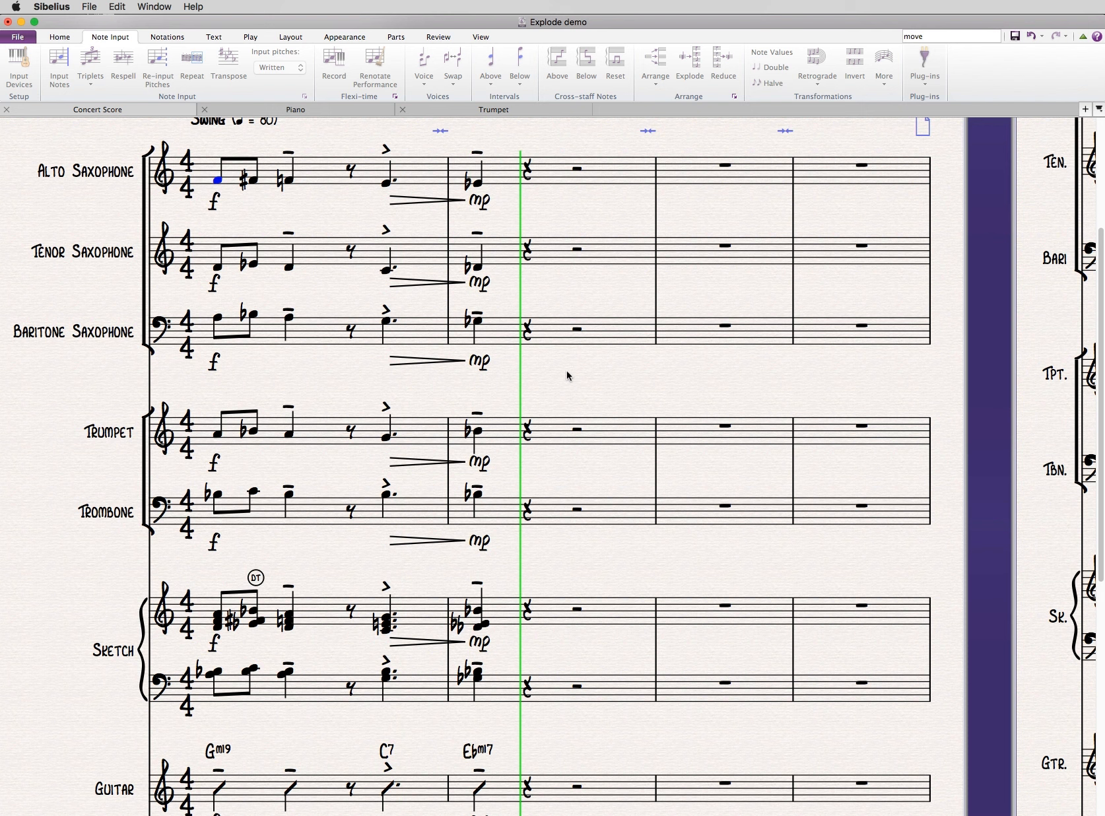
key("space")
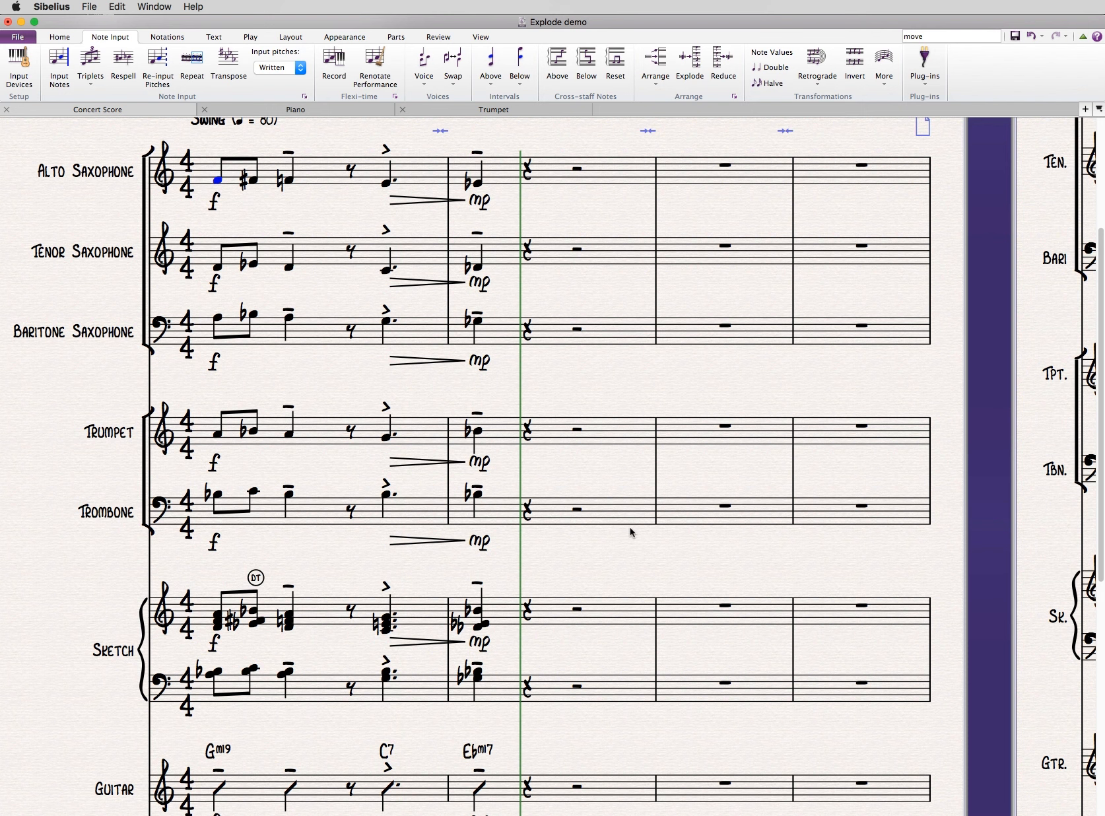
scroll(630, 531, "down", 10)
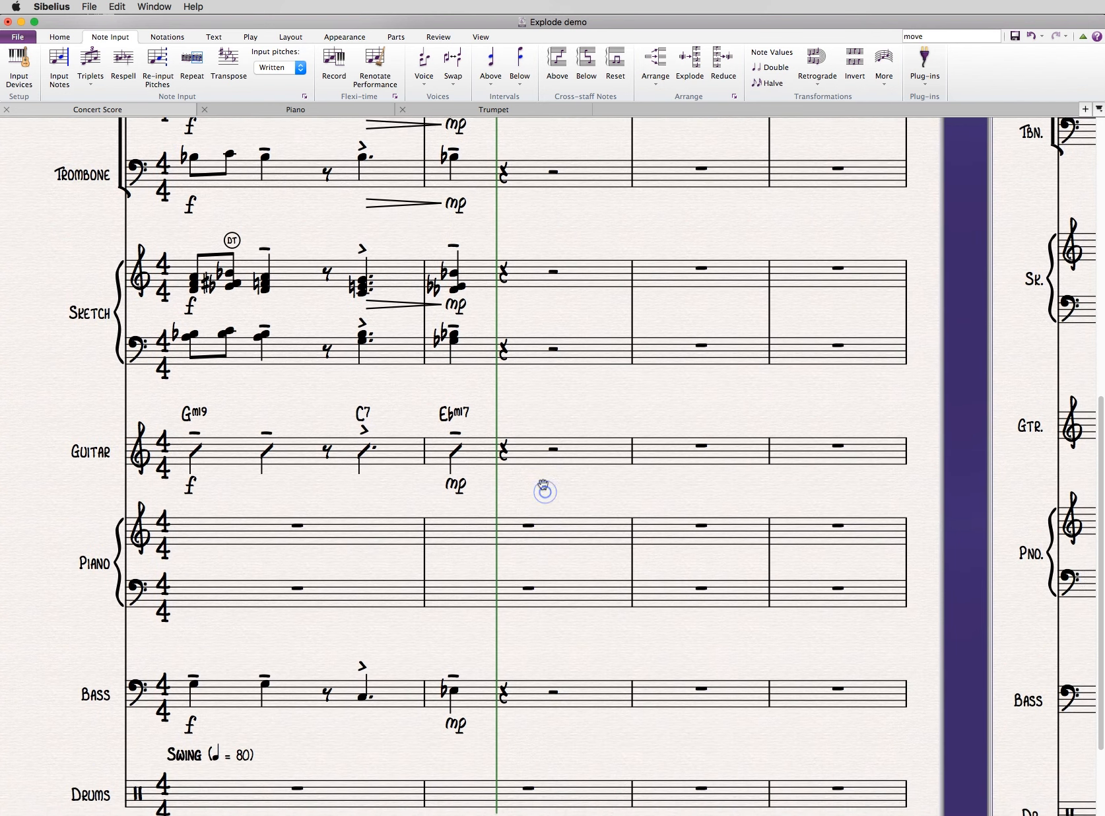
left_click_drag(543, 489, 532, 666)
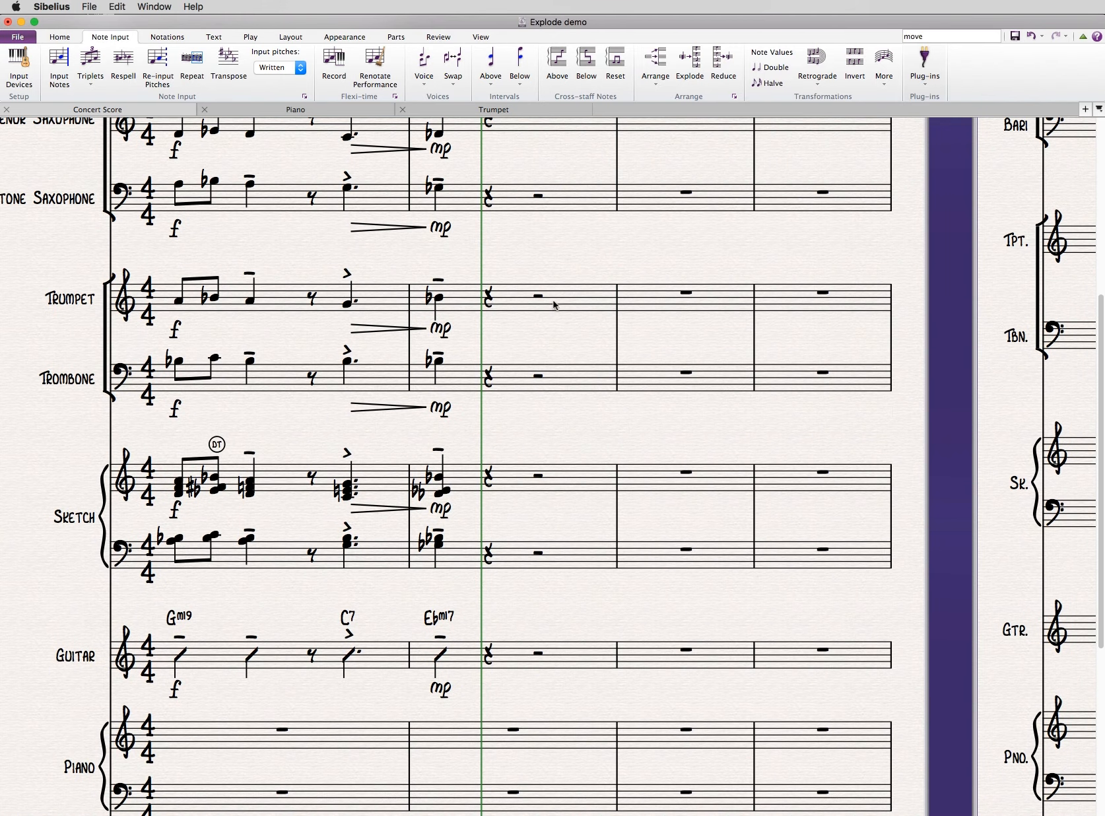